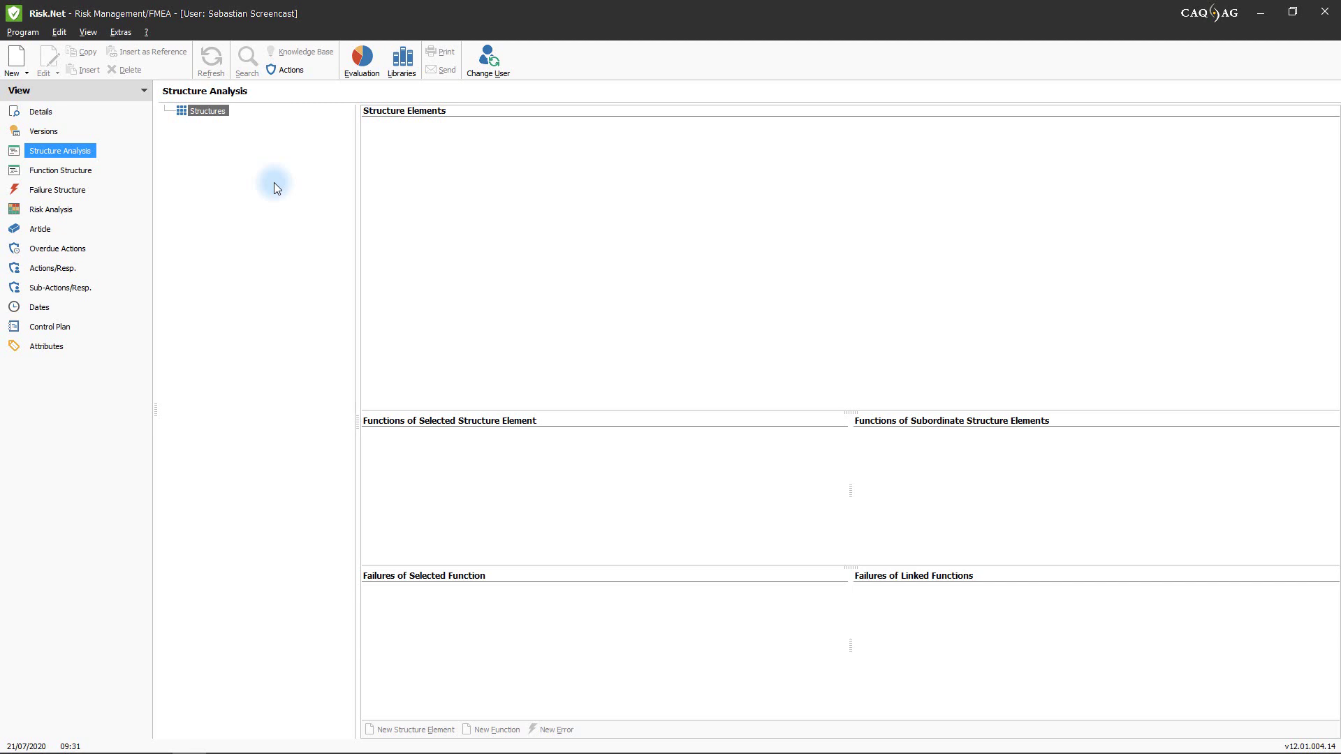
Create a structure tree world named Pump with the Action Priority DFMEA risk evaluation.
click(15, 62)
click(39, 87)
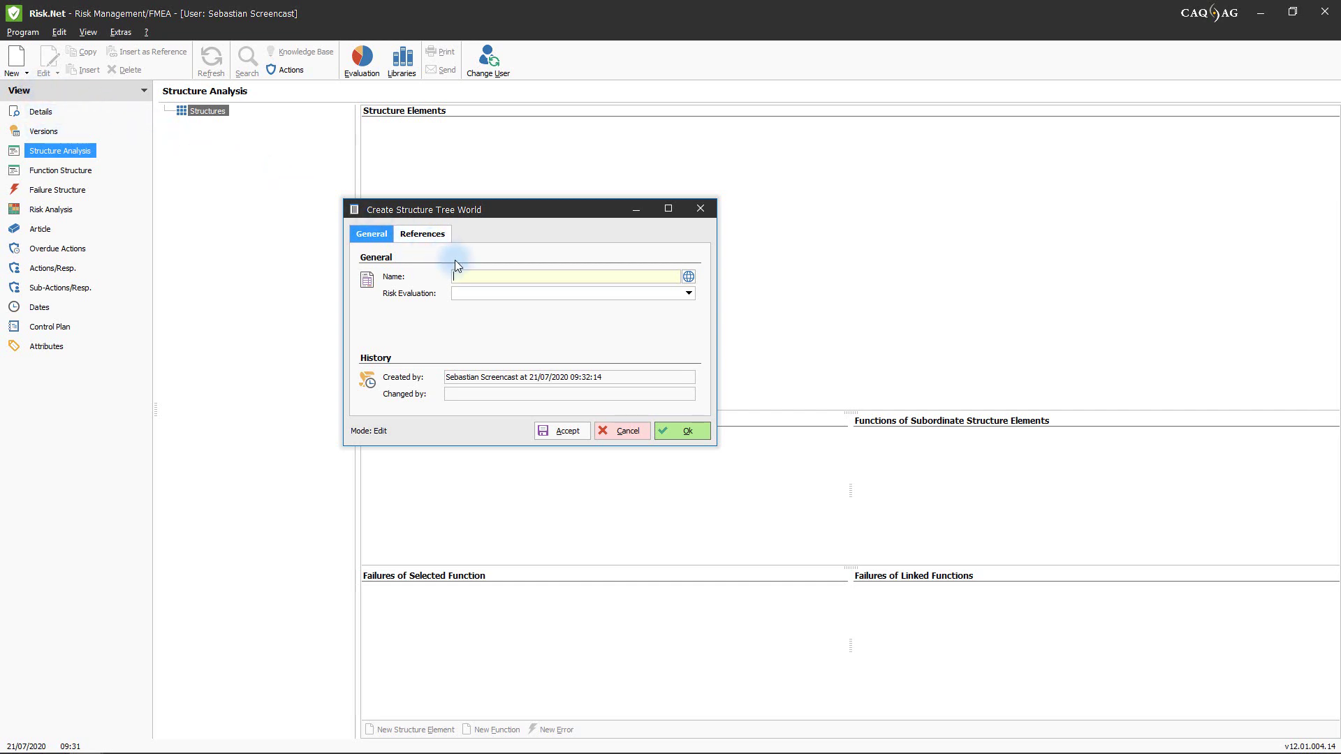
click(476, 273)
text(Pump)
click(683, 295)
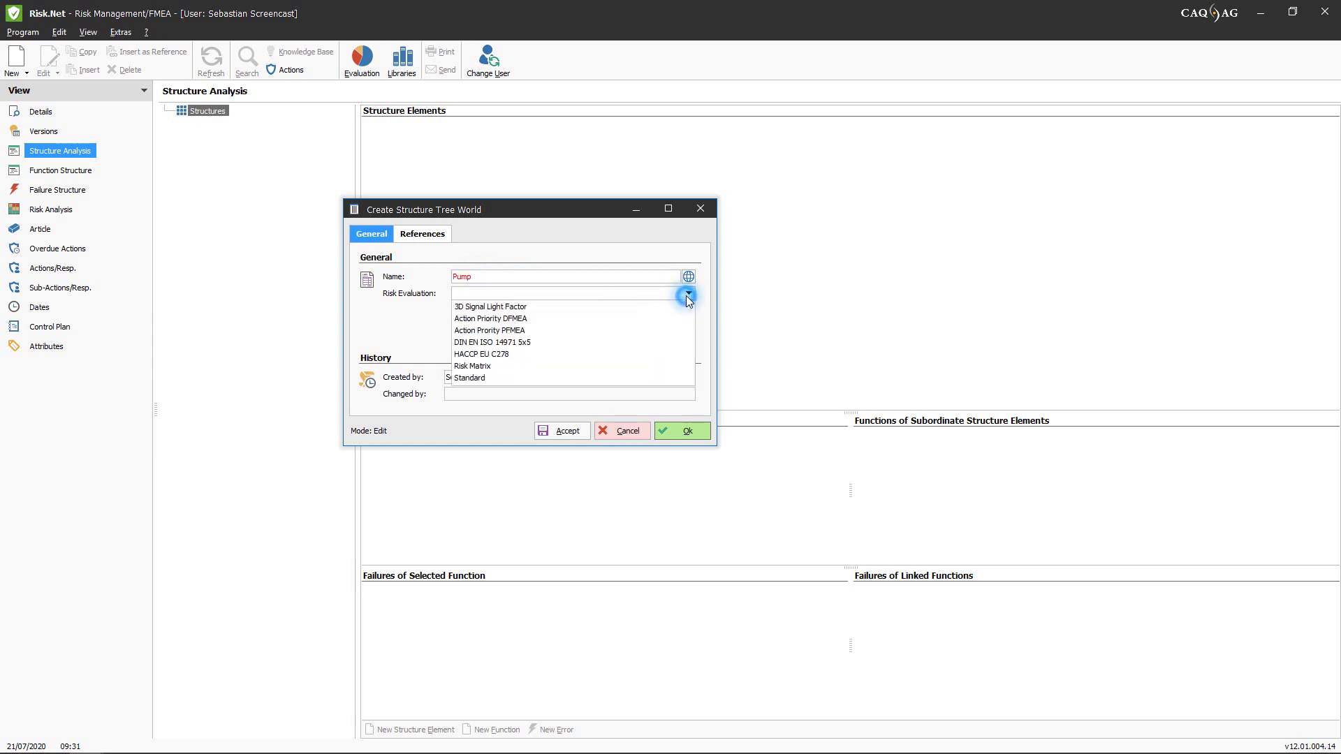
click(555, 318)
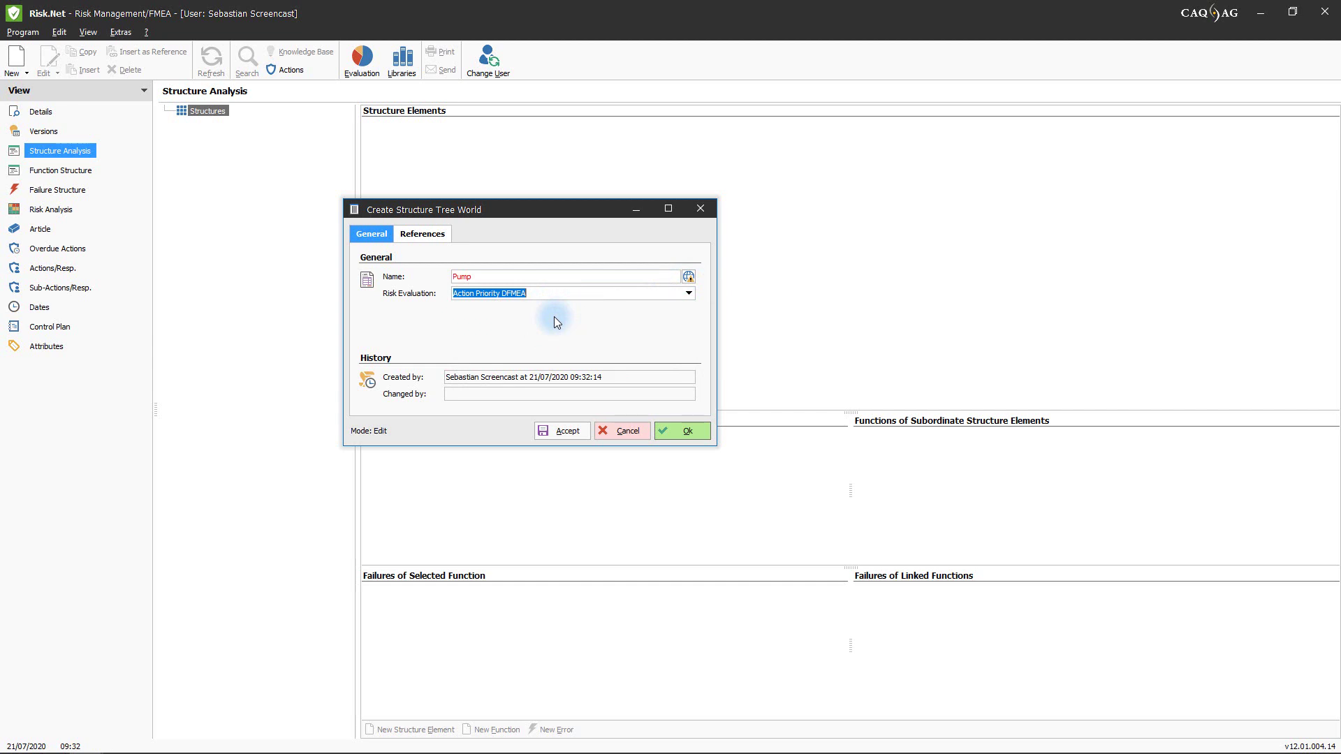
click(670, 436)
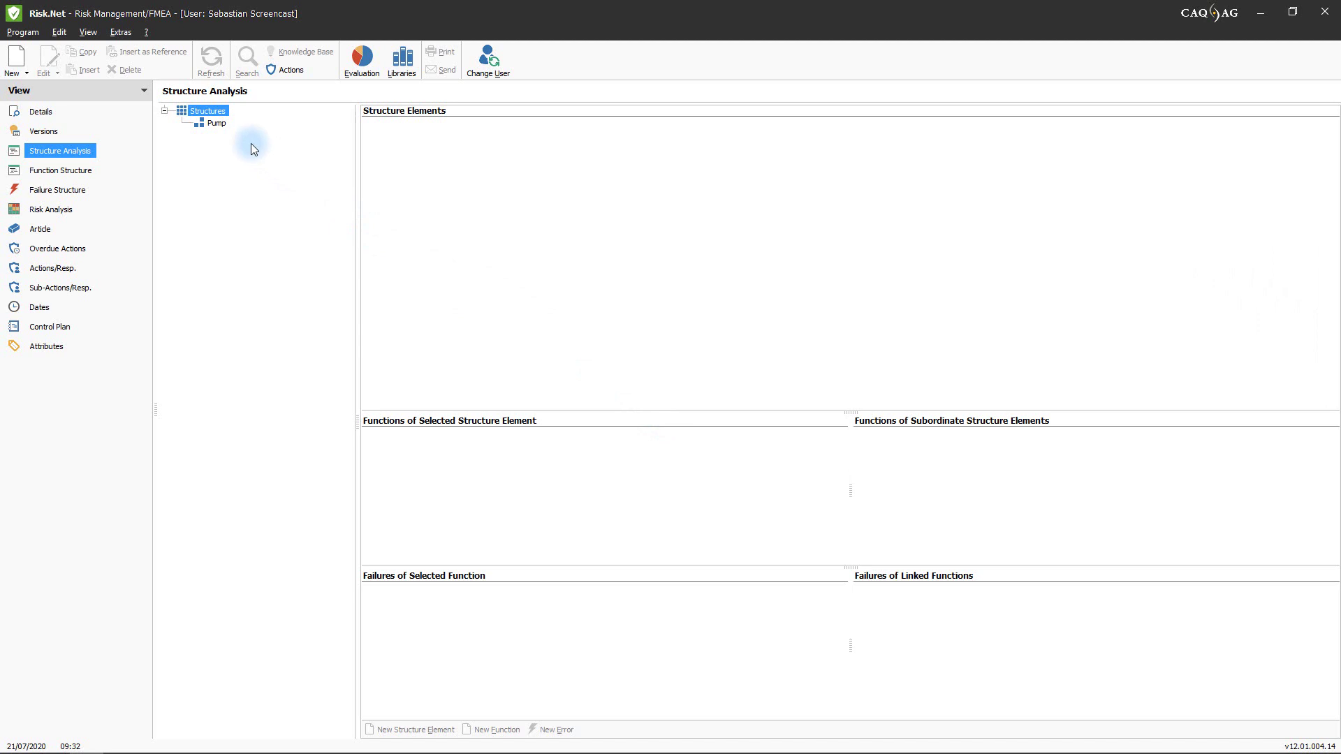
Add a top-level structure element named Coolant Pump to the Pump structure.
click(225, 124)
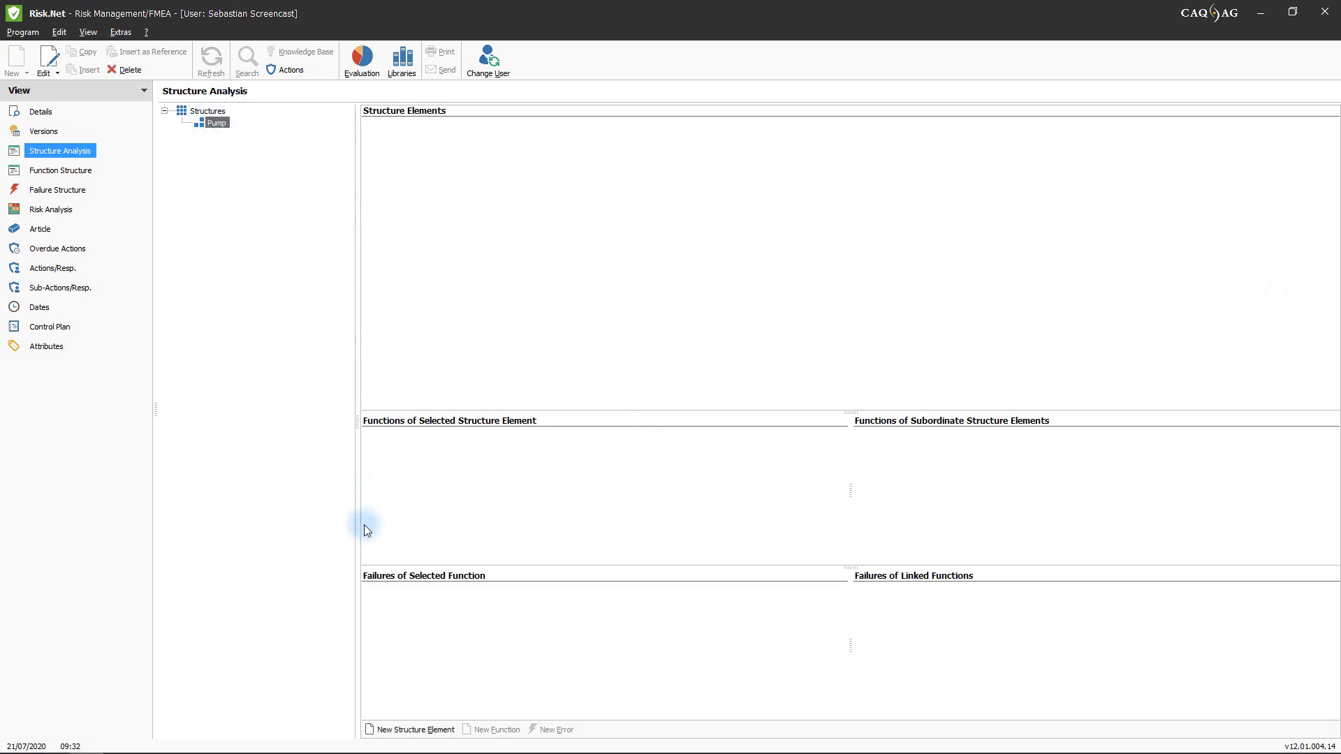
click(421, 730)
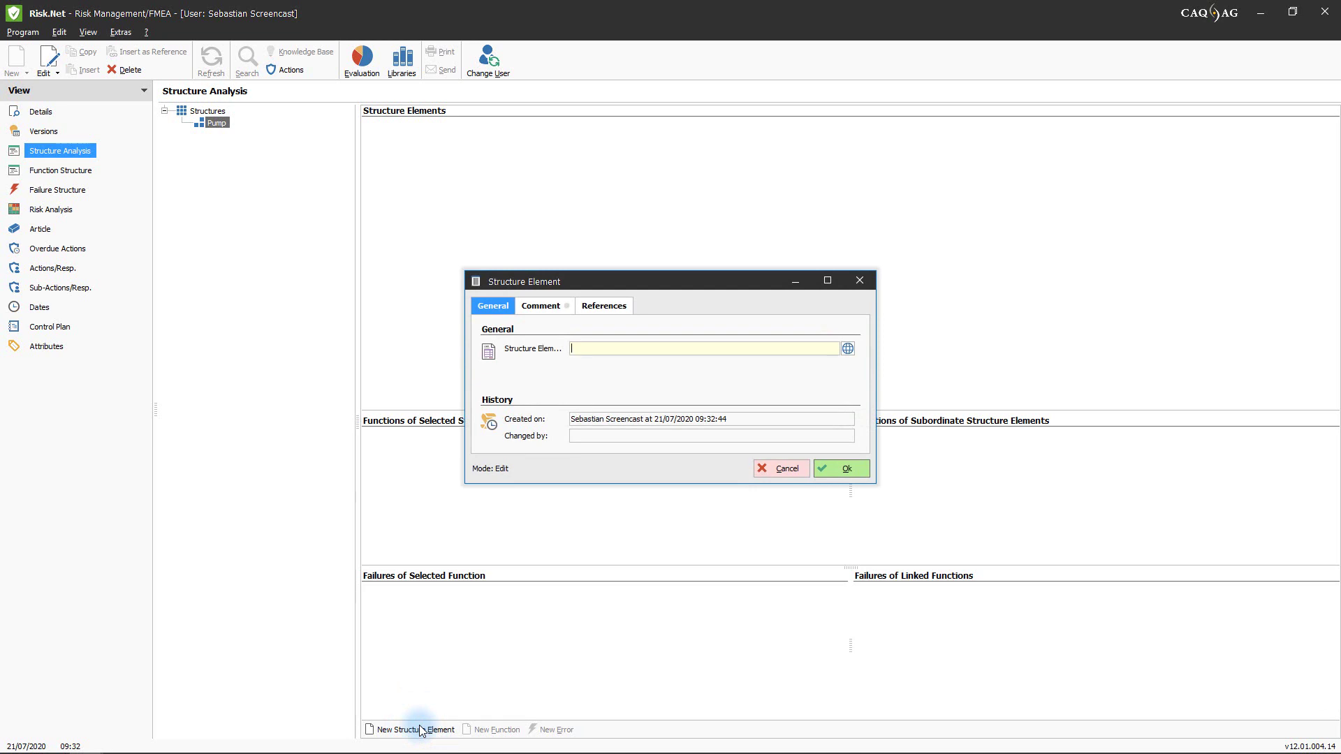
click(597, 349)
text(Coolant Pum)
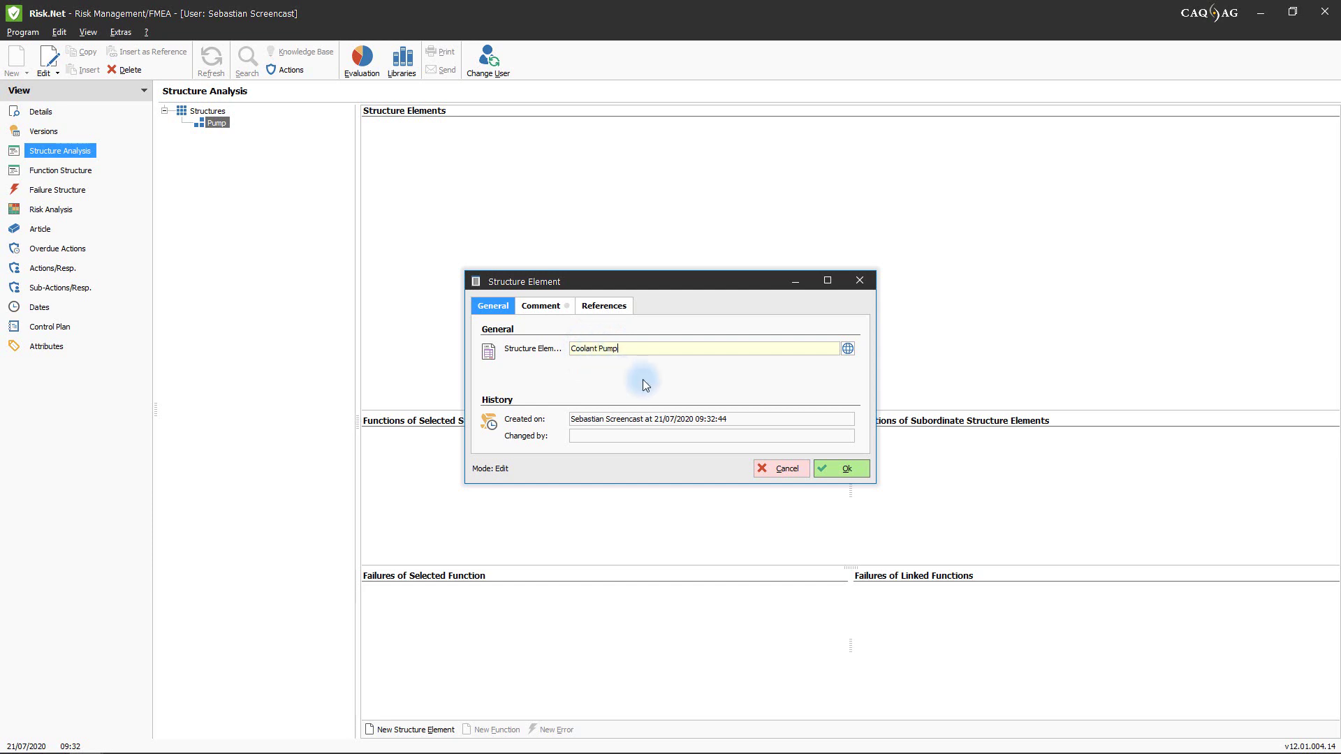
click(835, 468)
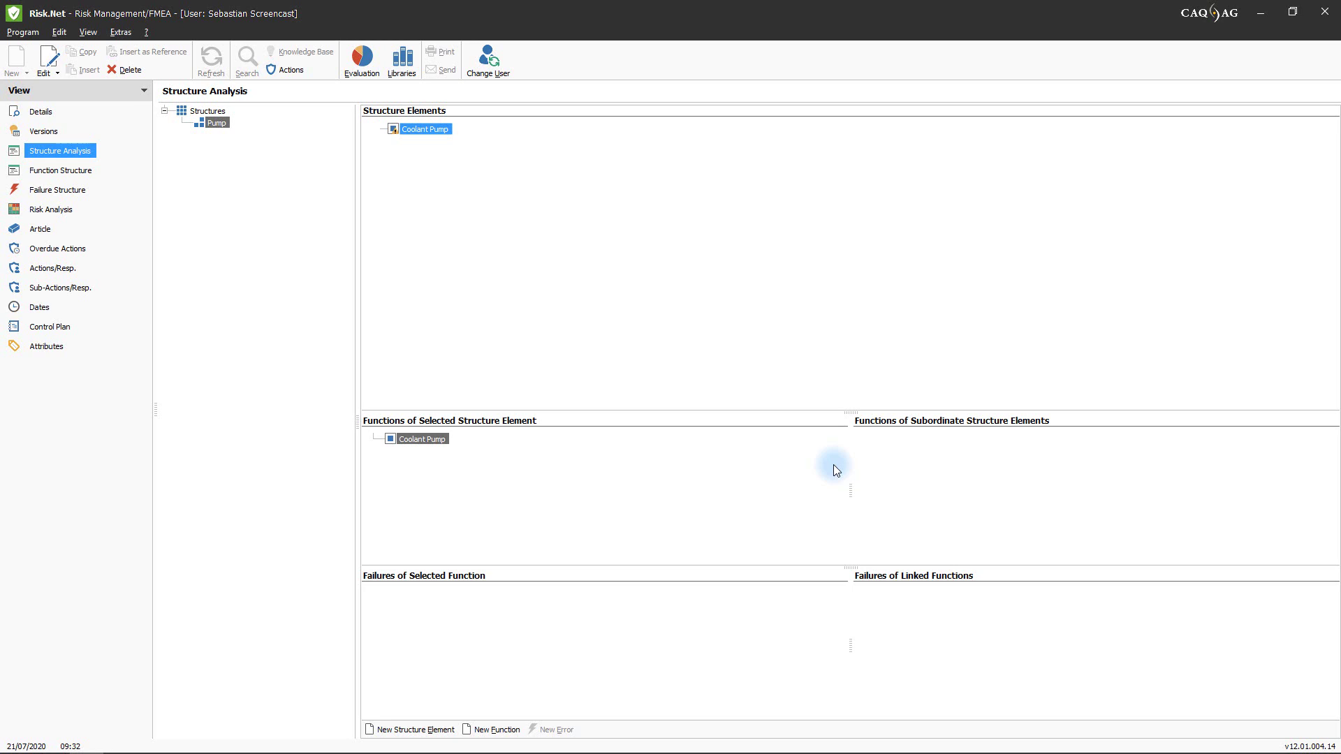
Add the structure elements Casing and Rotor beneath Coolant Pump.
click(433, 730)
click(629, 349)
text(Casing)
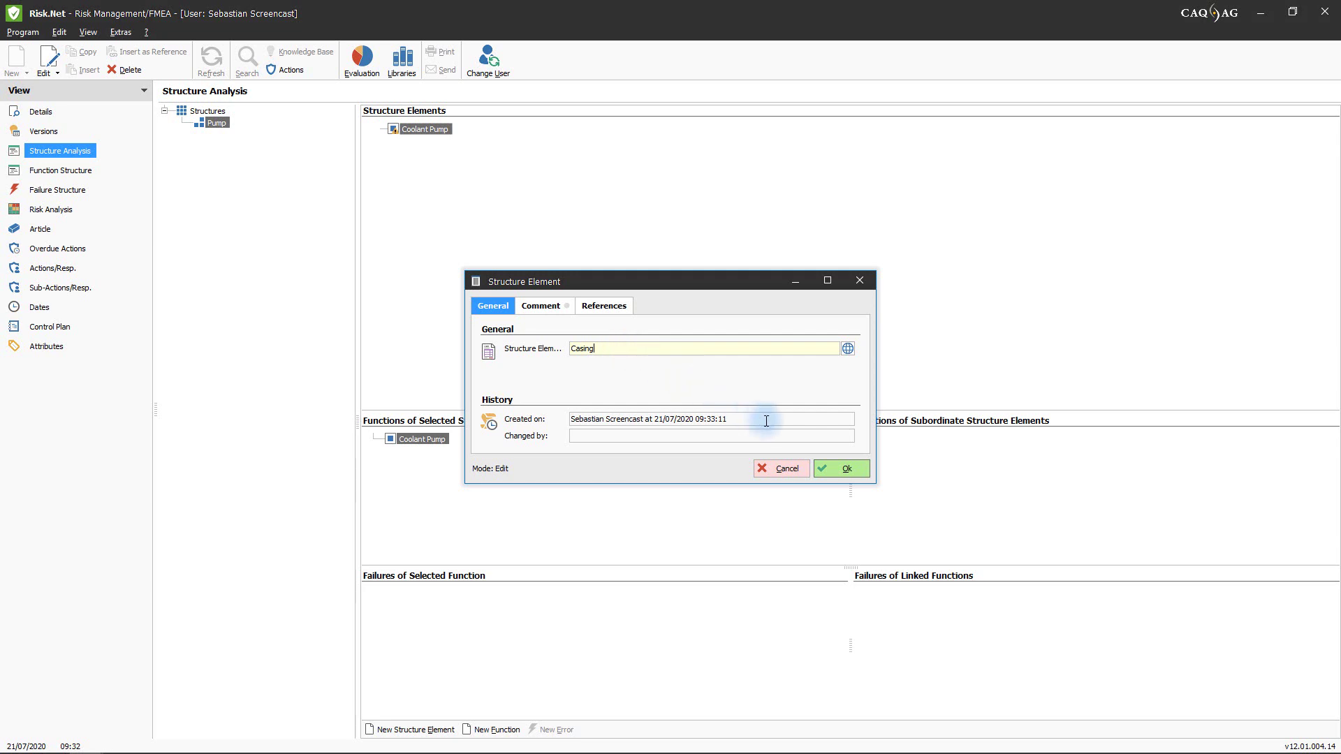
click(841, 469)
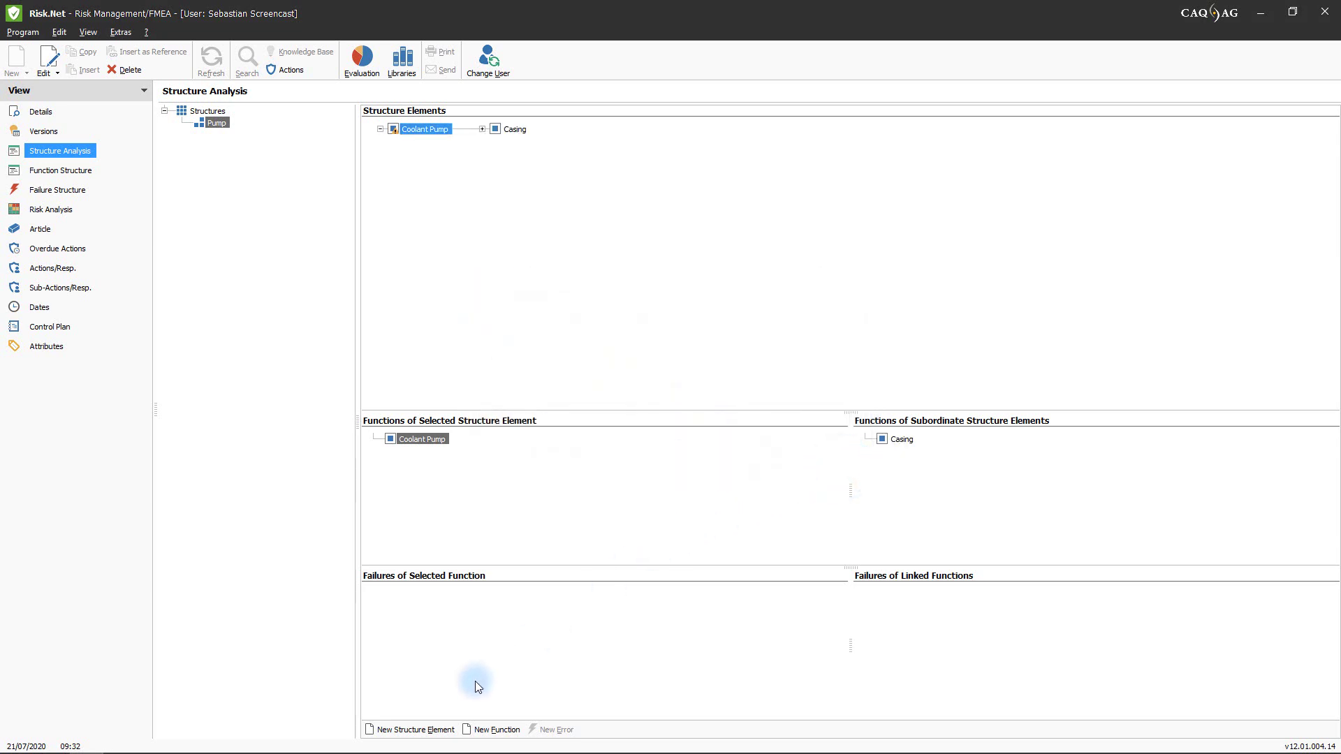
click(417, 729)
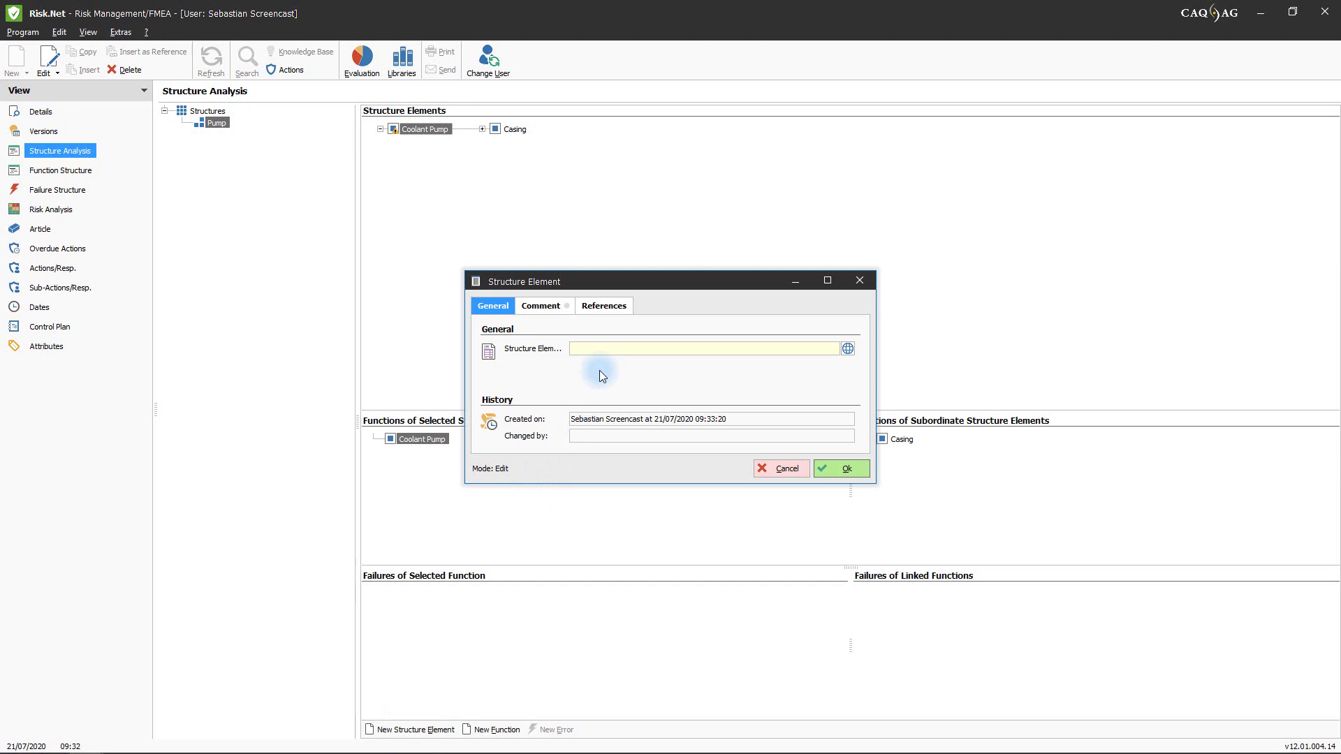
text(Roto)
click(821, 467)
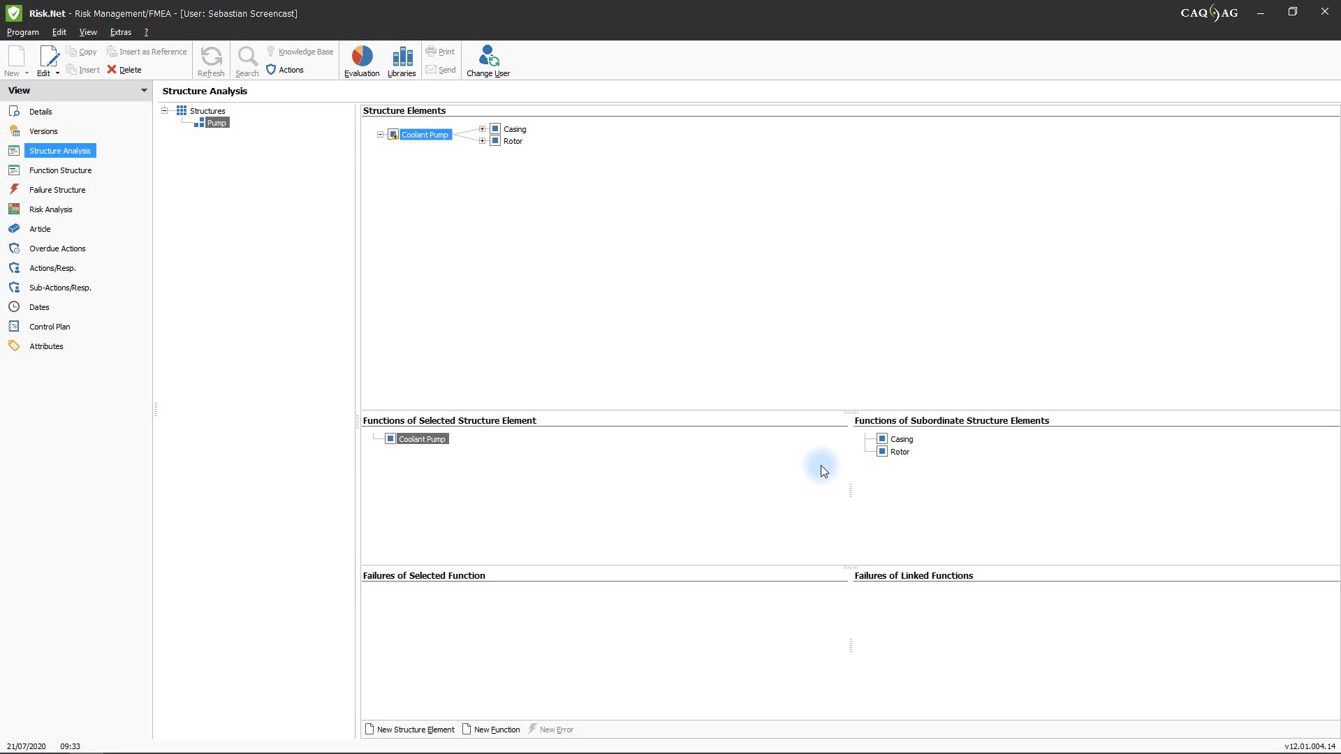
Add the structure elements Carcass and Cover beneath Casing.
click(523, 133)
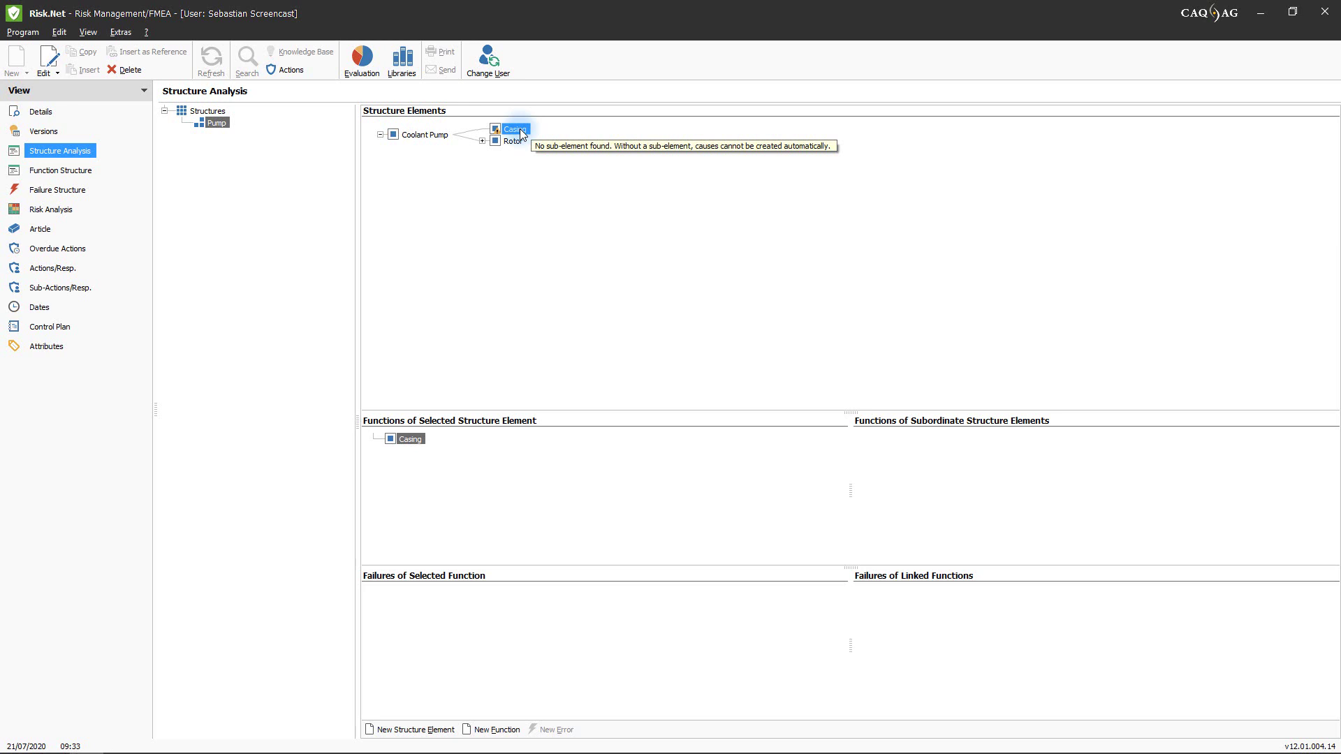
double_click(522, 132)
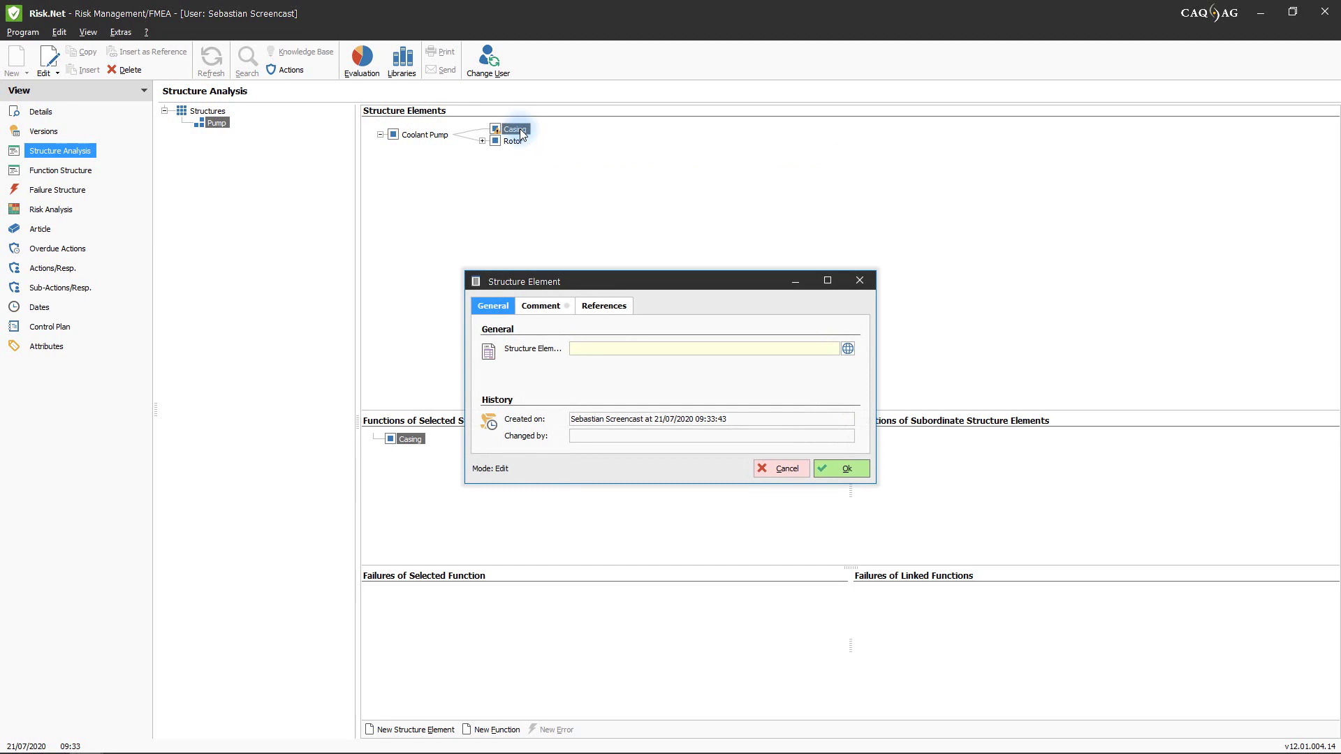
text(Carcass)
key(Return)
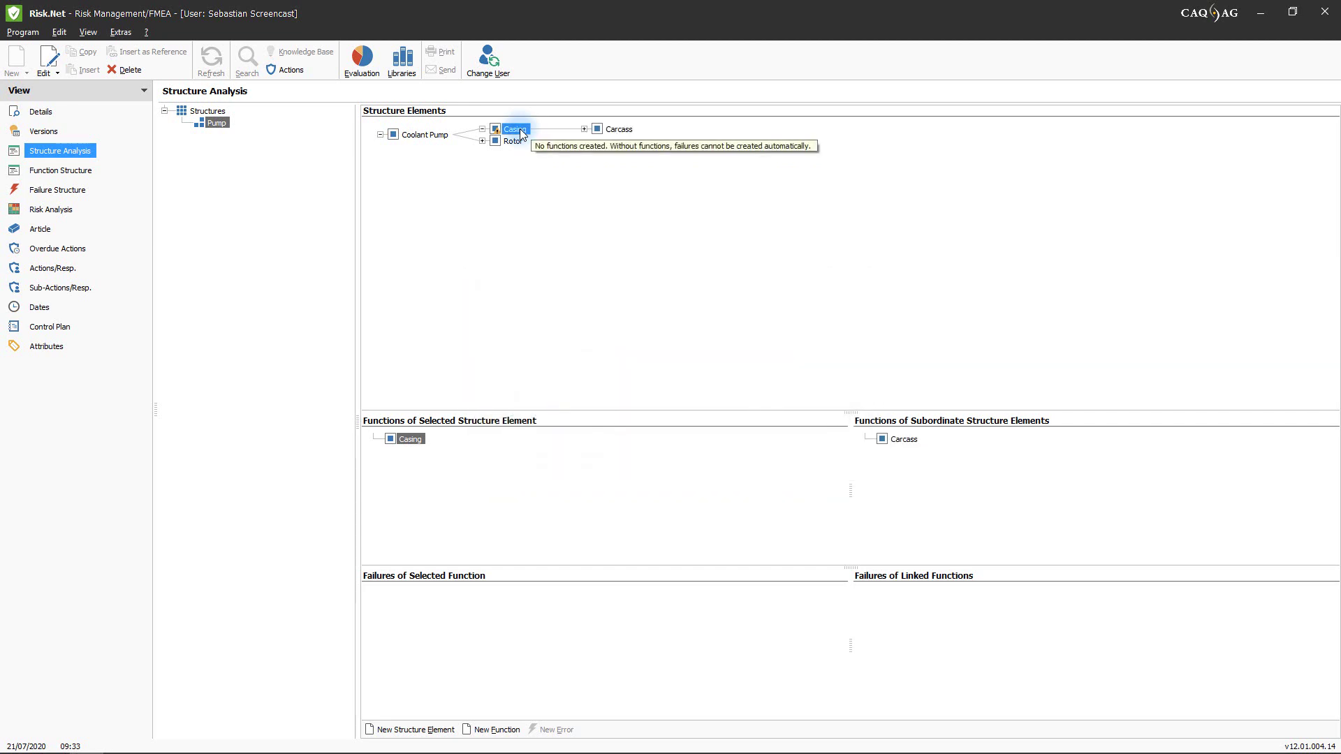
double_click(522, 132)
text(Cove)
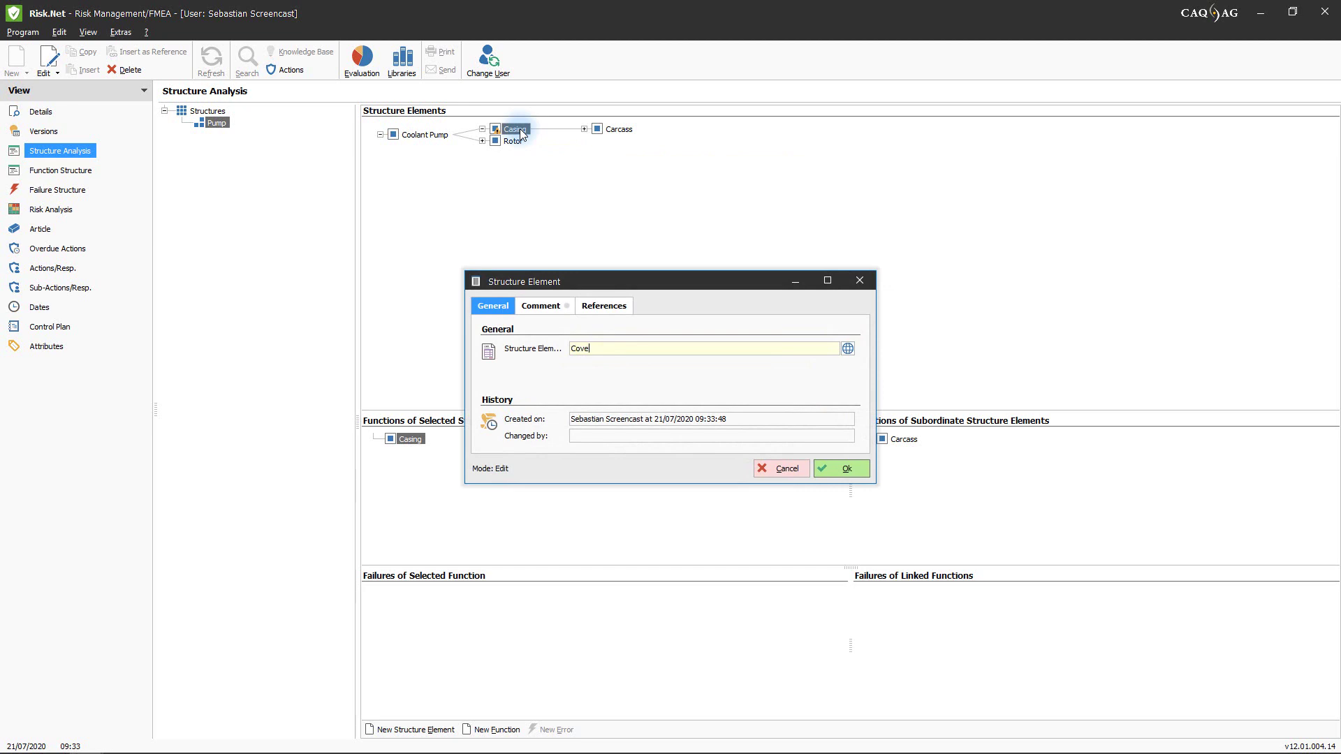
key(Return)
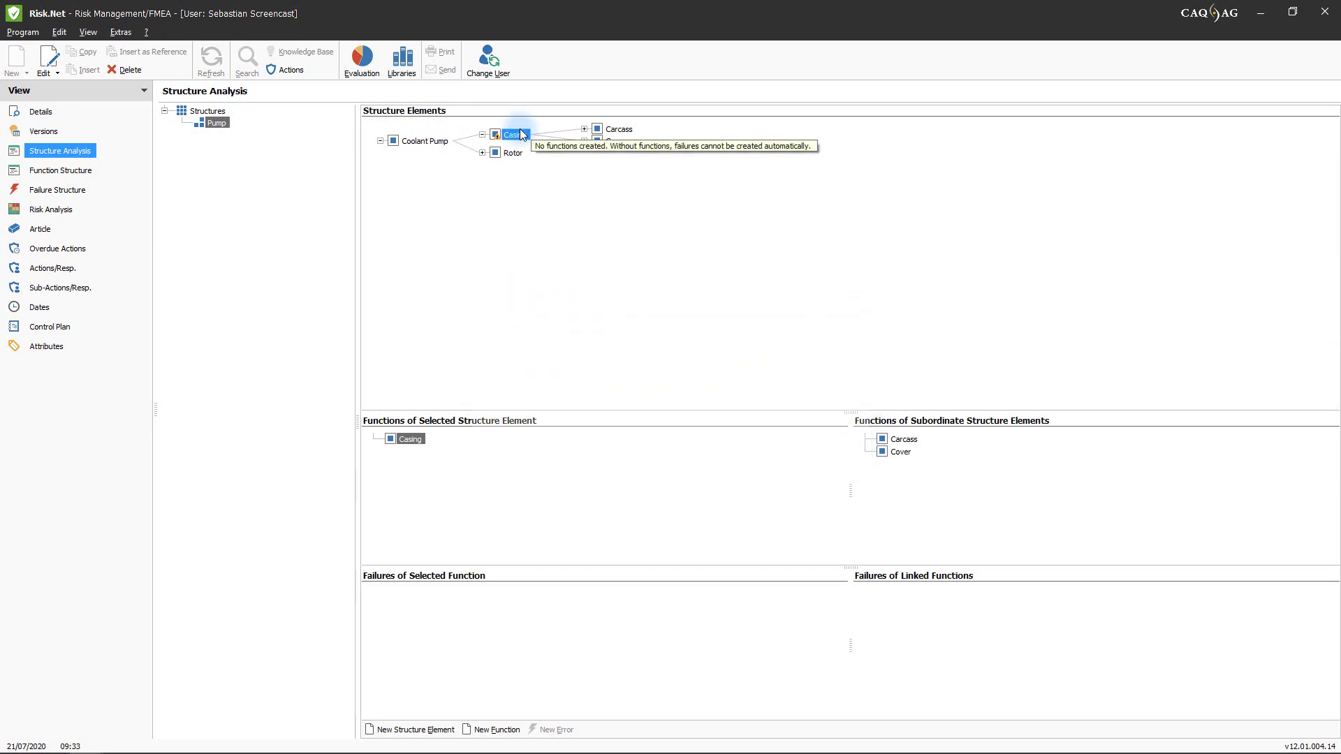
Add two more structure elements beneath Casing, named Cover Seal and Cover Bolting.
double_click(522, 134)
text(Cover Seal)
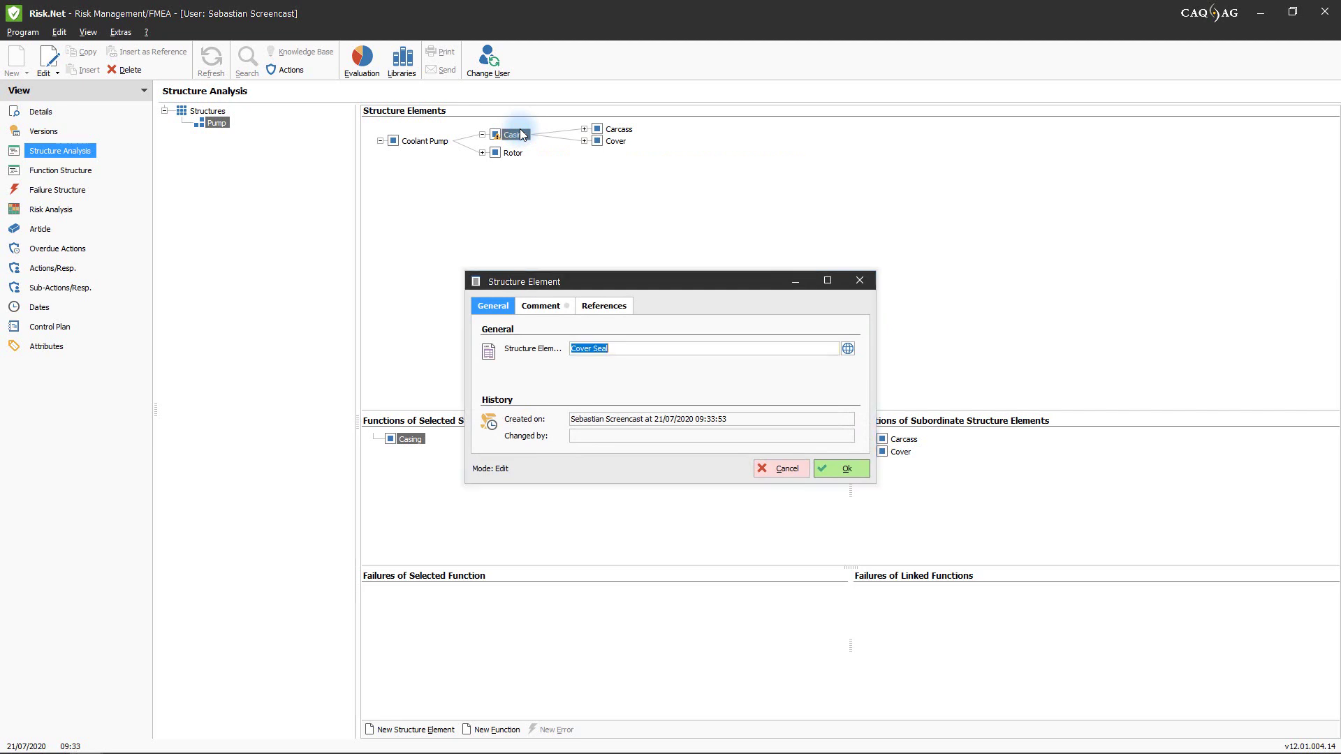
key(Return)
key(Insert)
text(Cover Bolting)
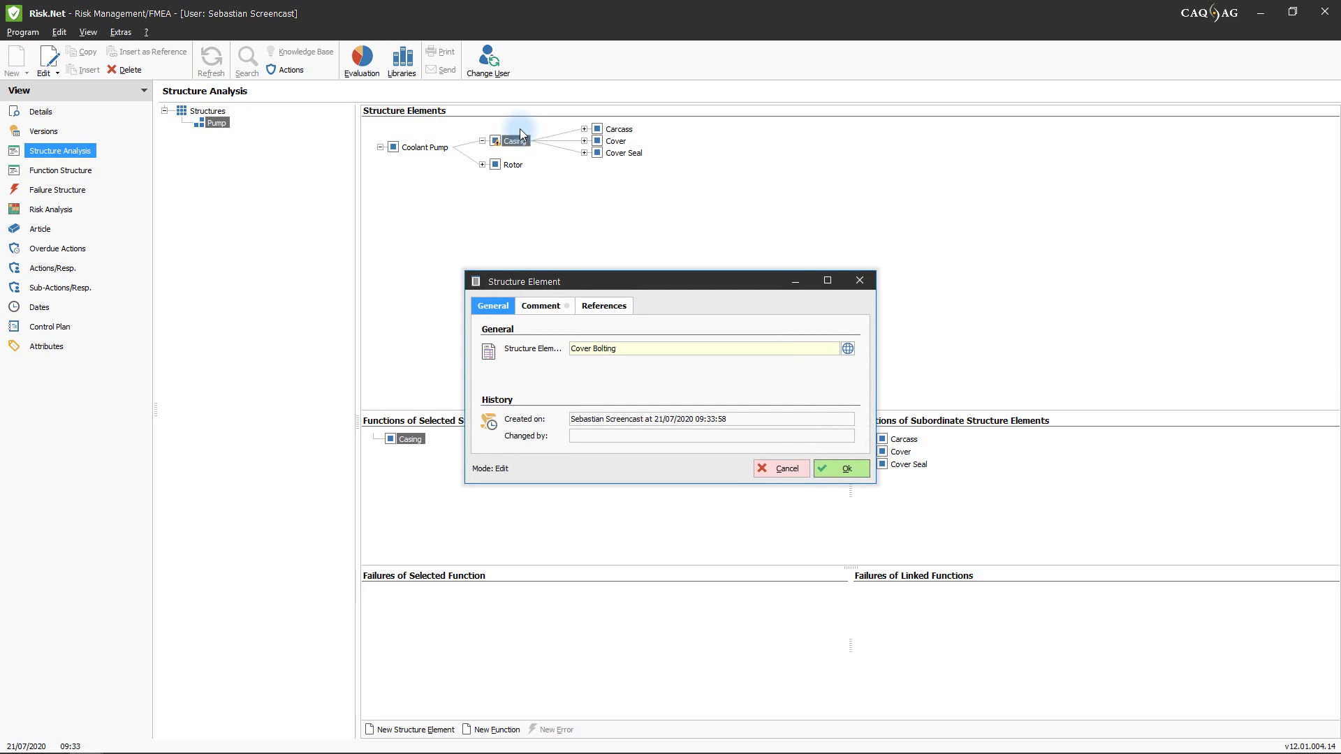
key(Return)
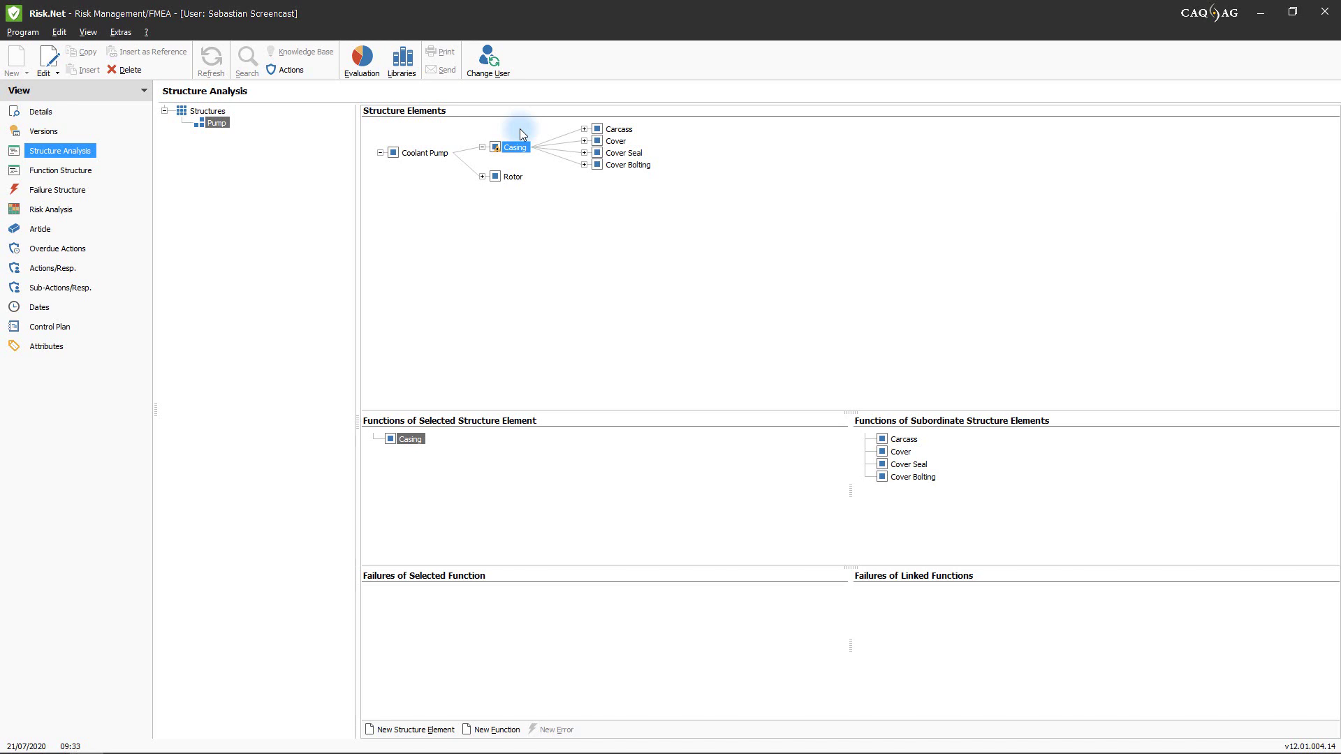
Add the function Coolant Provision to the Coolant Pump structure element.
click(433, 152)
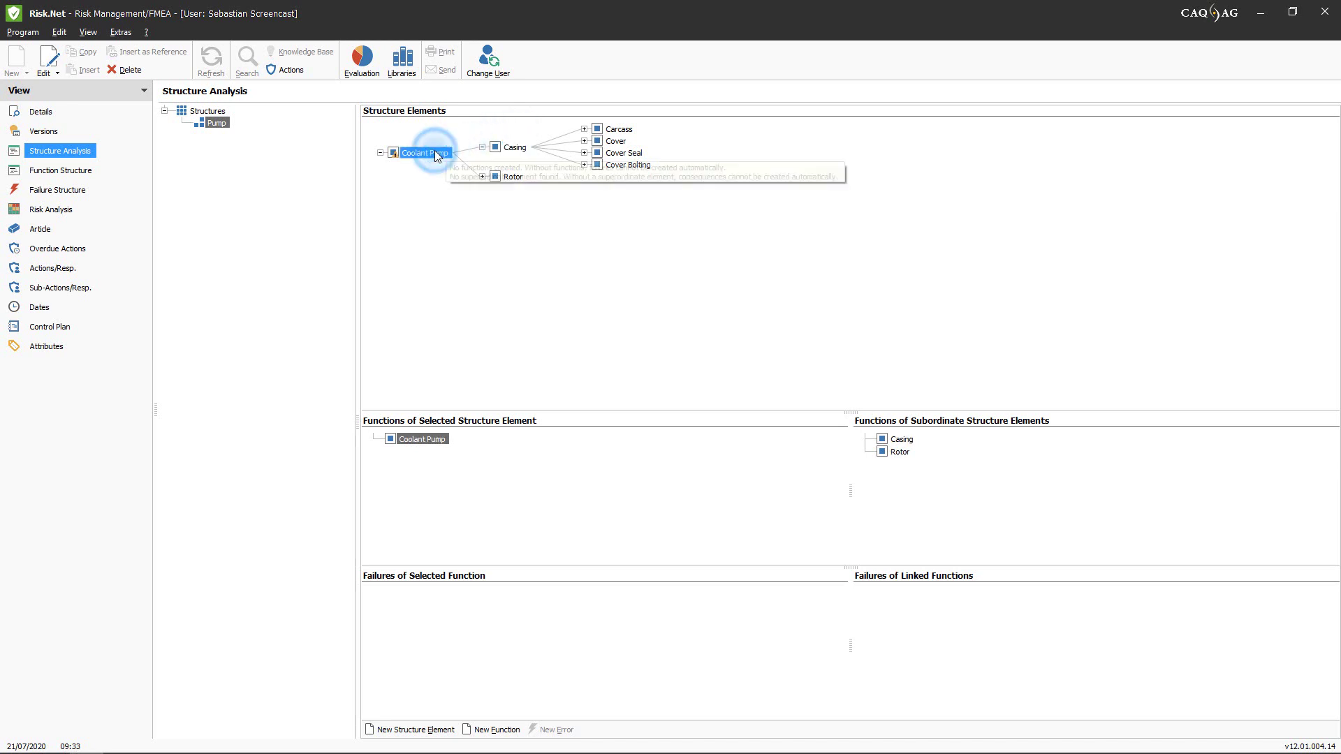
click(497, 730)
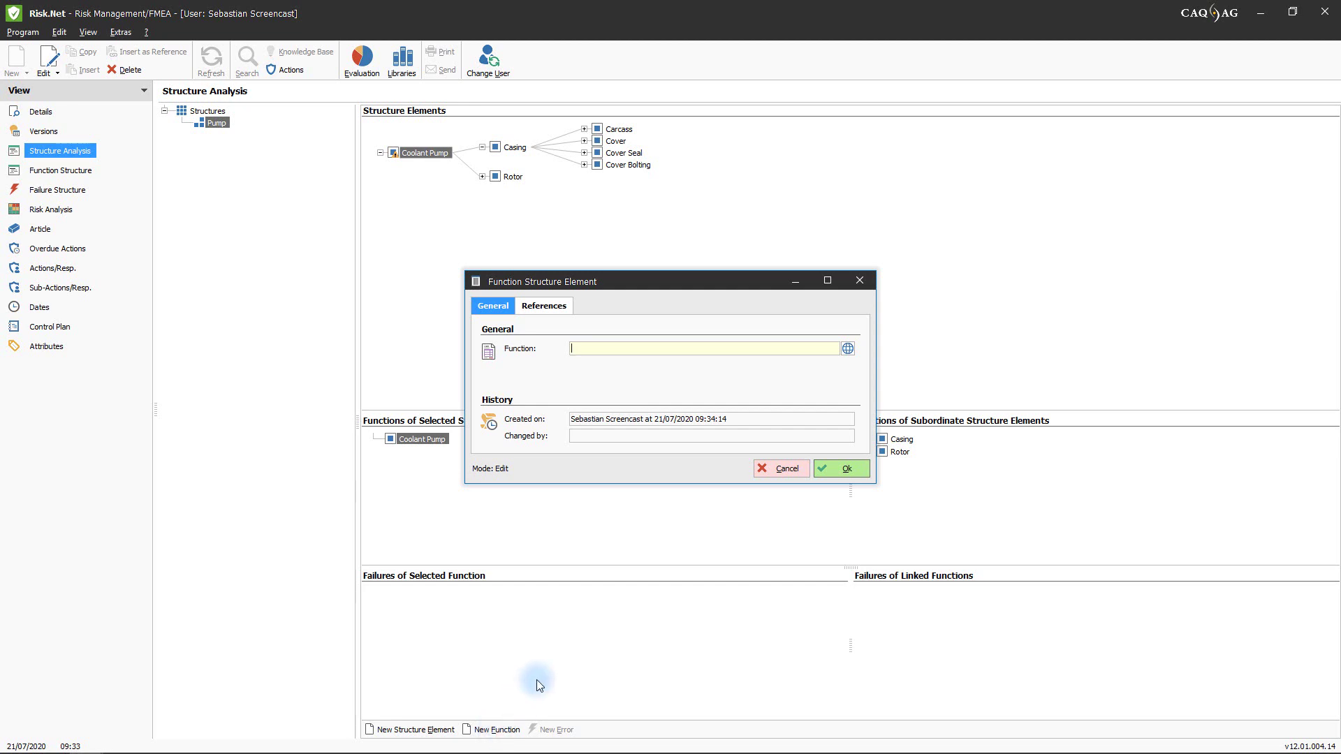
click(618, 350)
text(Coolant Provision)
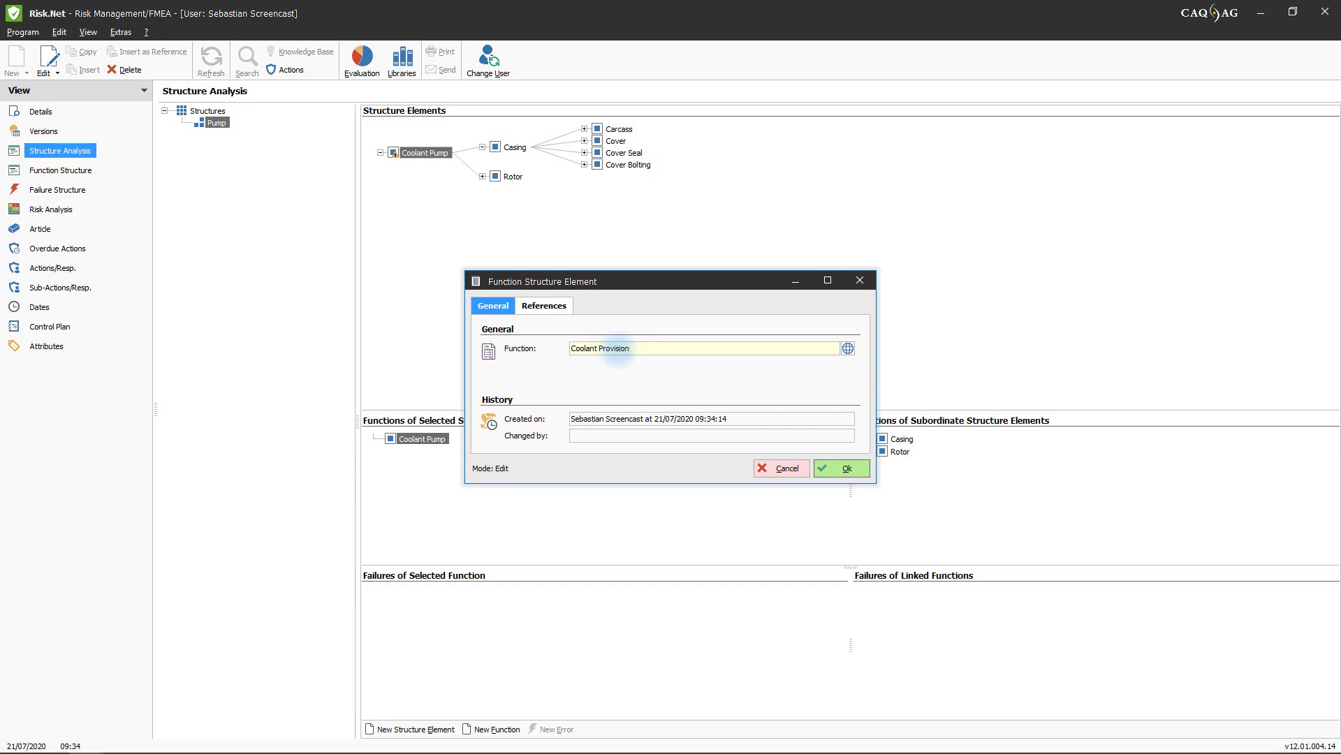
click(828, 472)
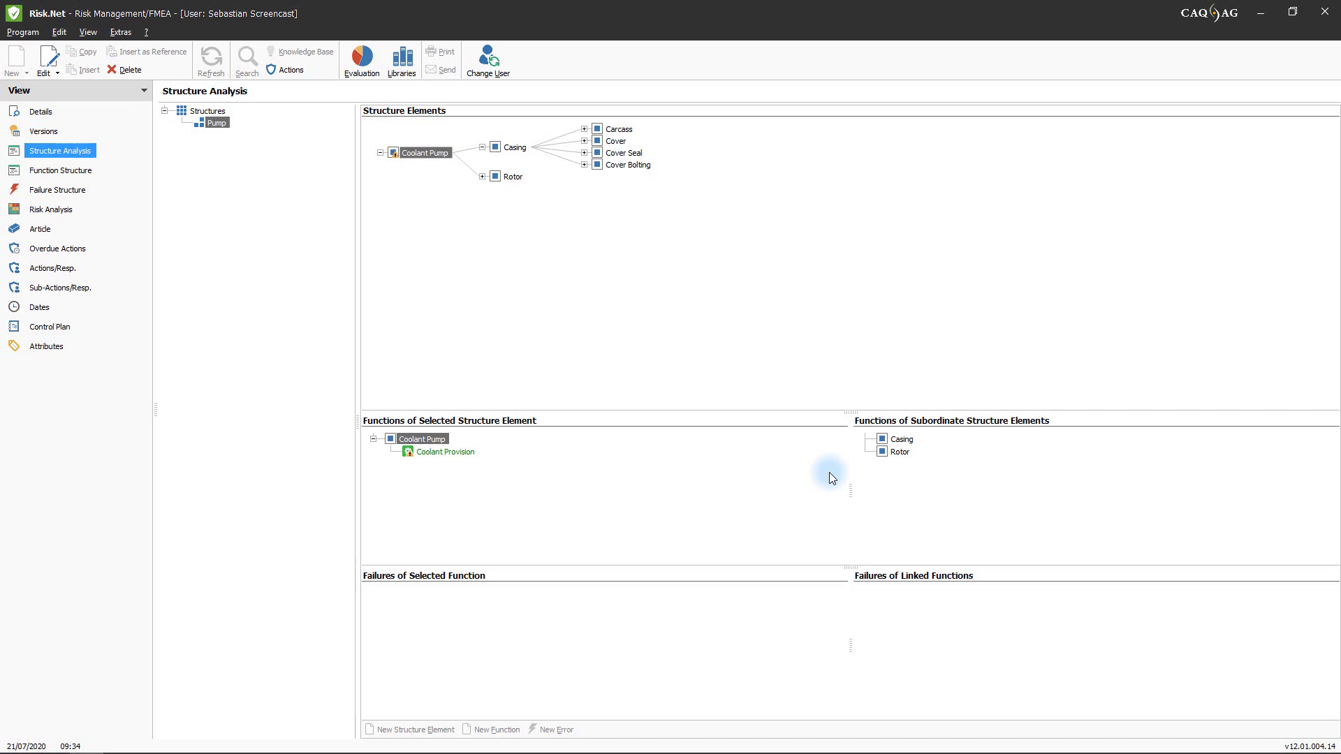
Add the functions Holds Coolant and Attractive Design to the Casing structure element.
click(523, 150)
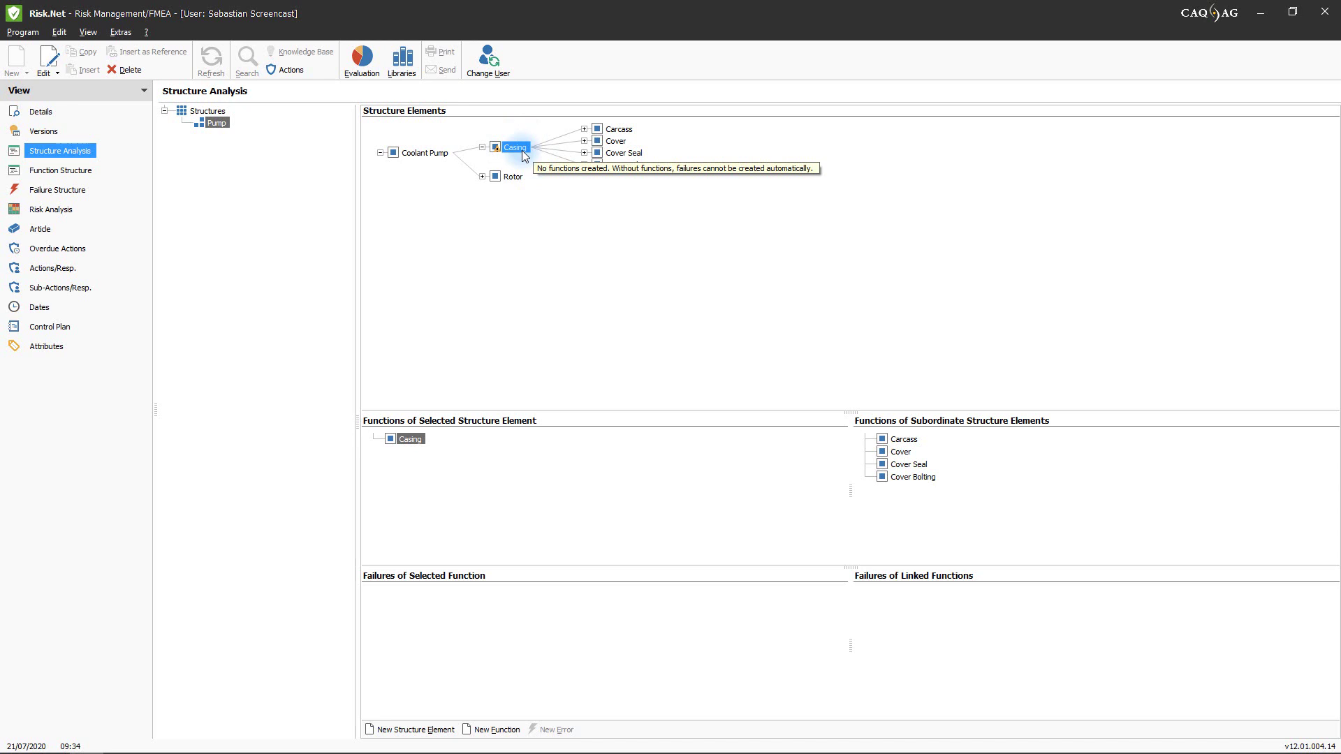
double_click(523, 153)
text(Holds Coolant)
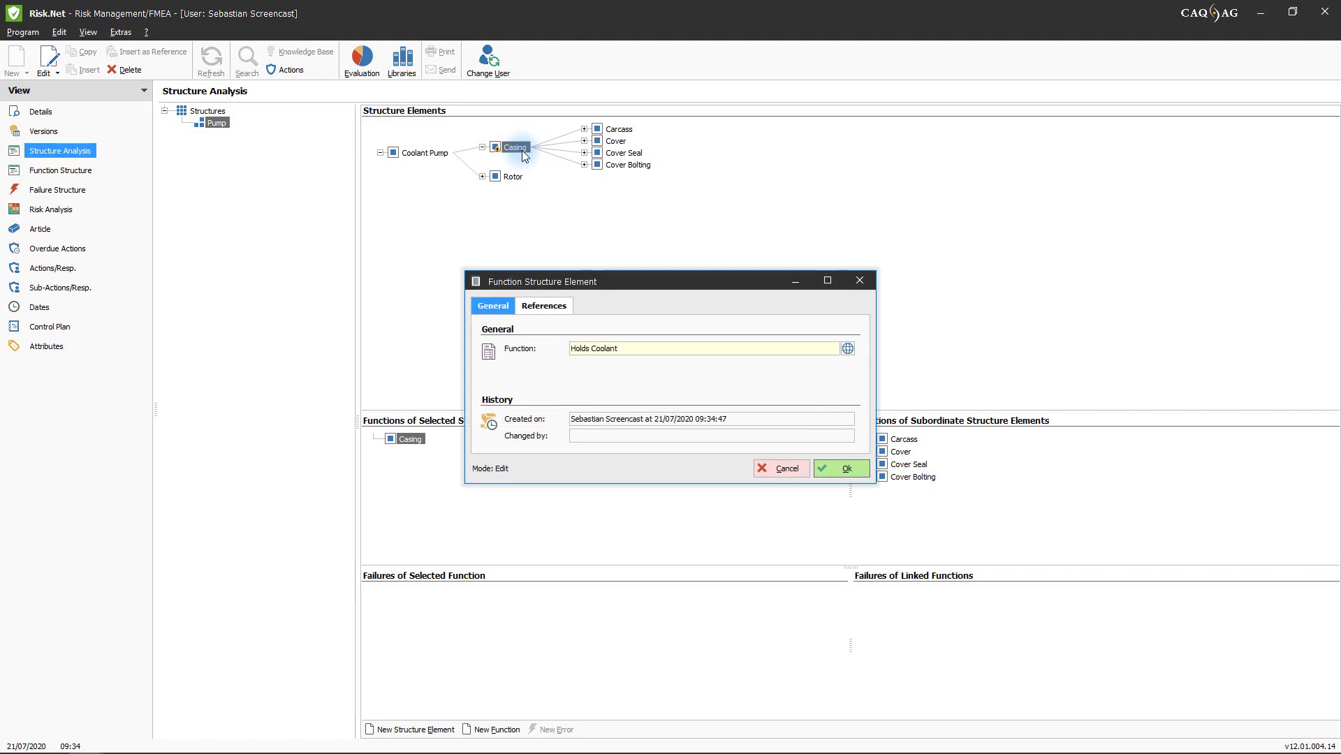
key(Return)
double_click(524, 155)
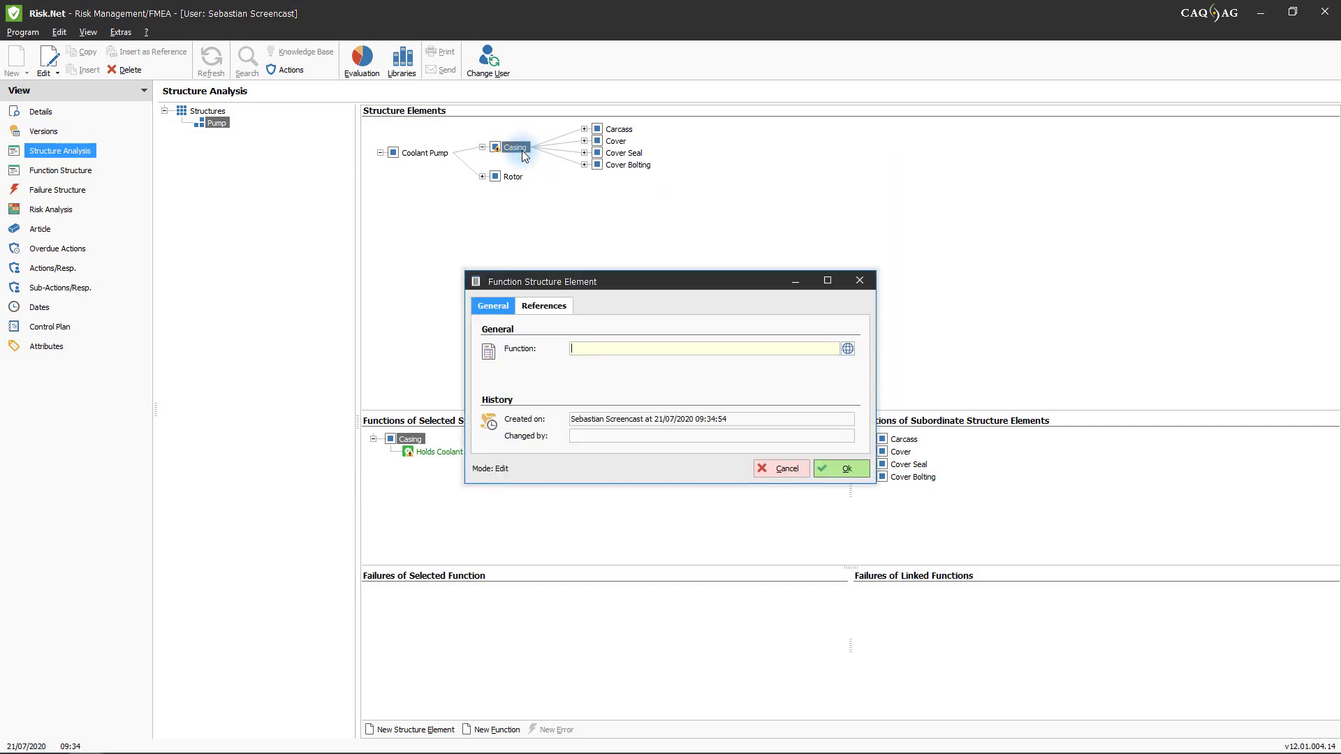
text(Attractive Design)
key(Return)
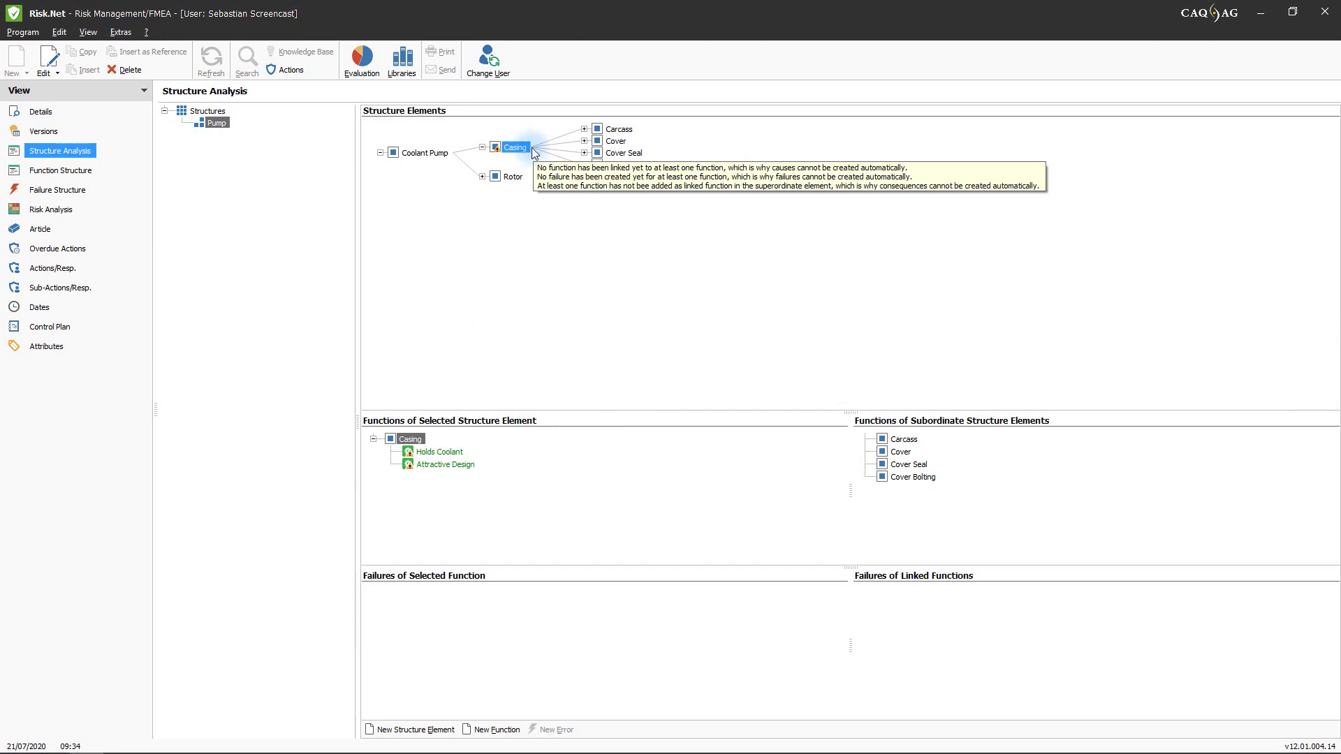
Add the function Coolant Reservoir to the Carcass structure element.
click(617, 129)
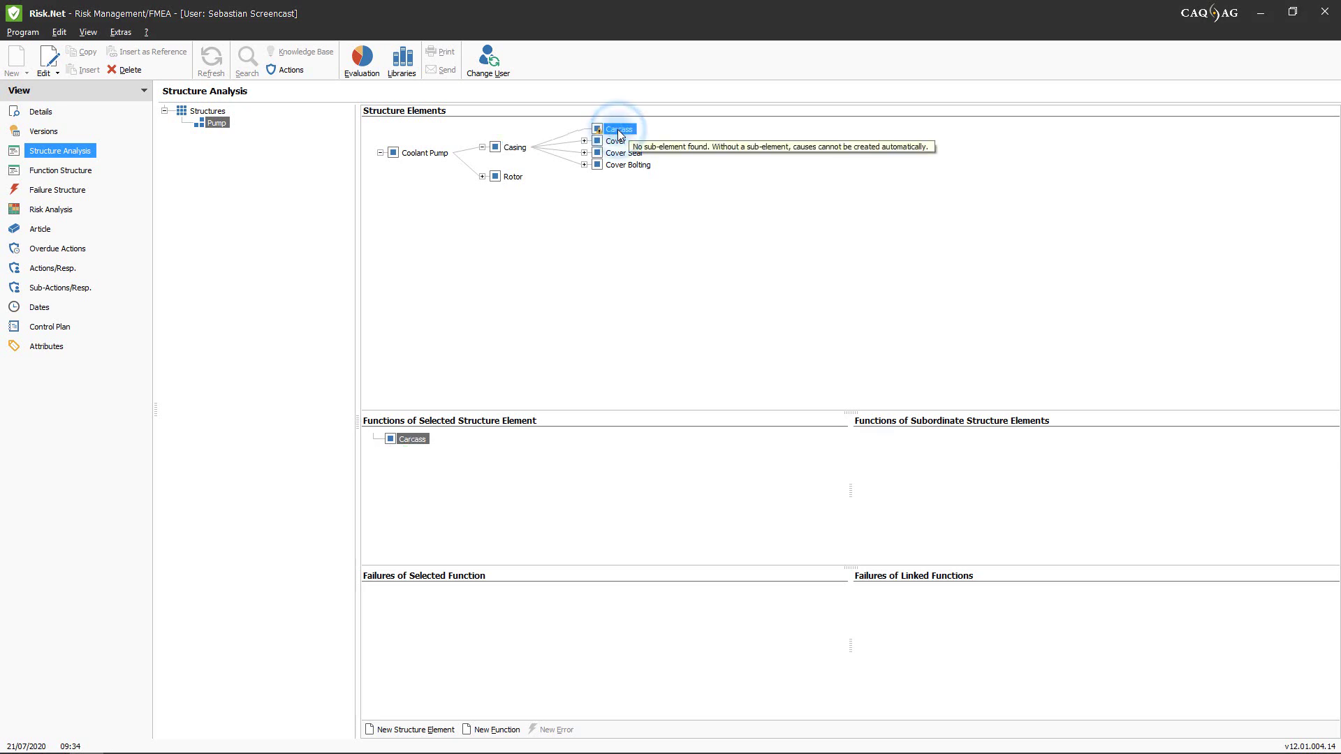
double_click(619, 131)
text(Coolant )
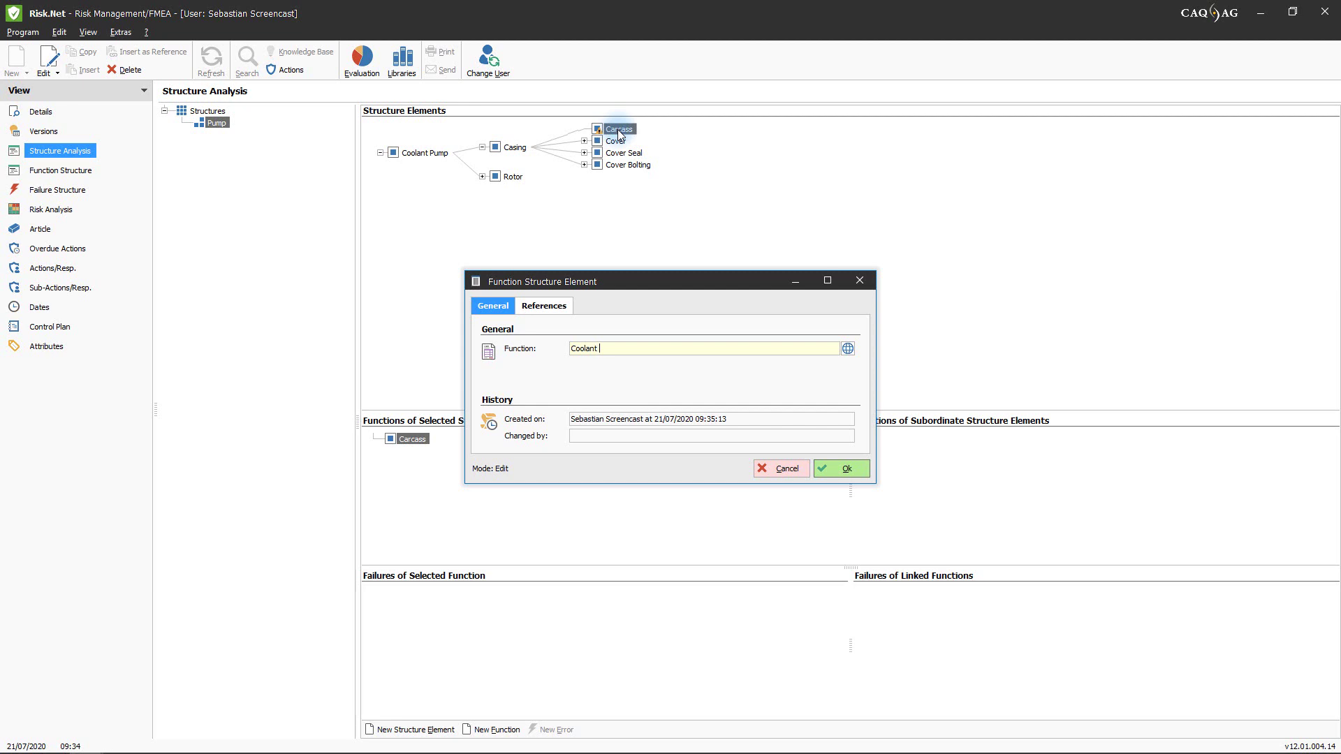
text(Reservo)
key(Return)
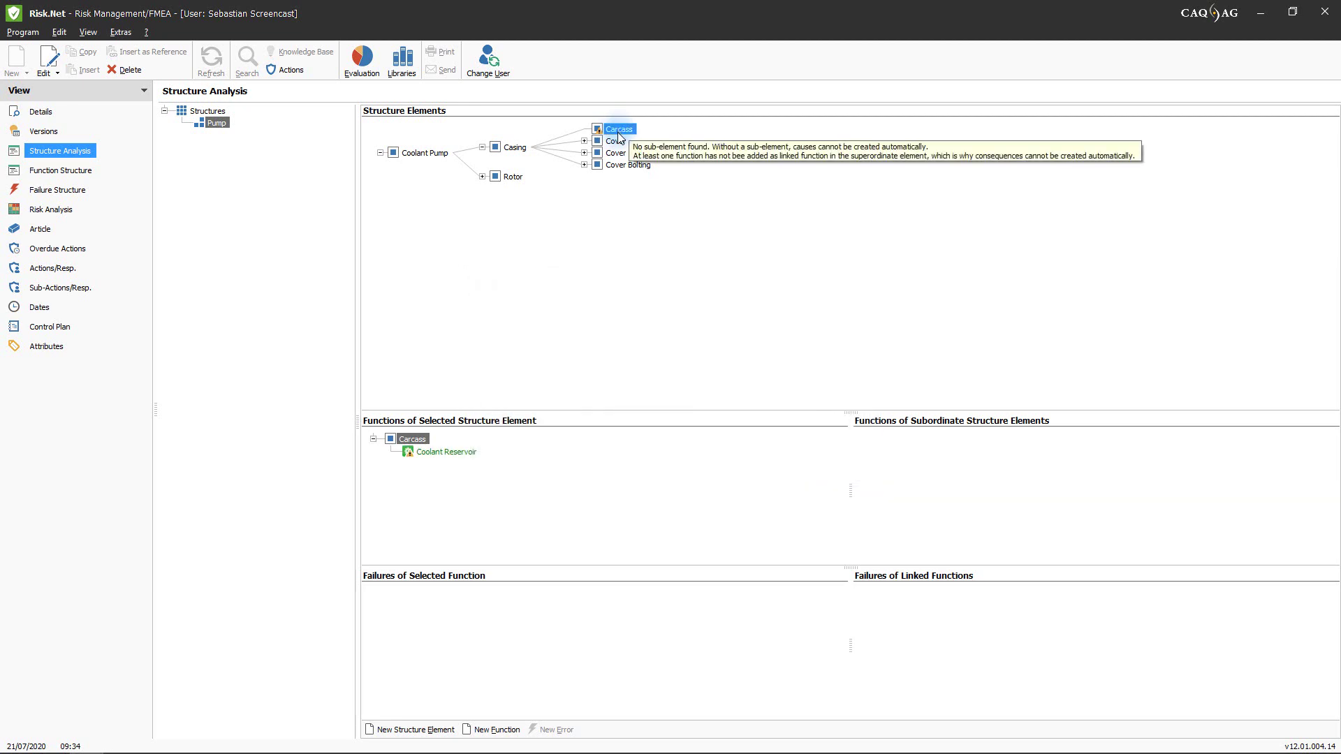
Add the function Prevent Loss of Coolant to the Cover structure element.
click(617, 141)
double_click(619, 141)
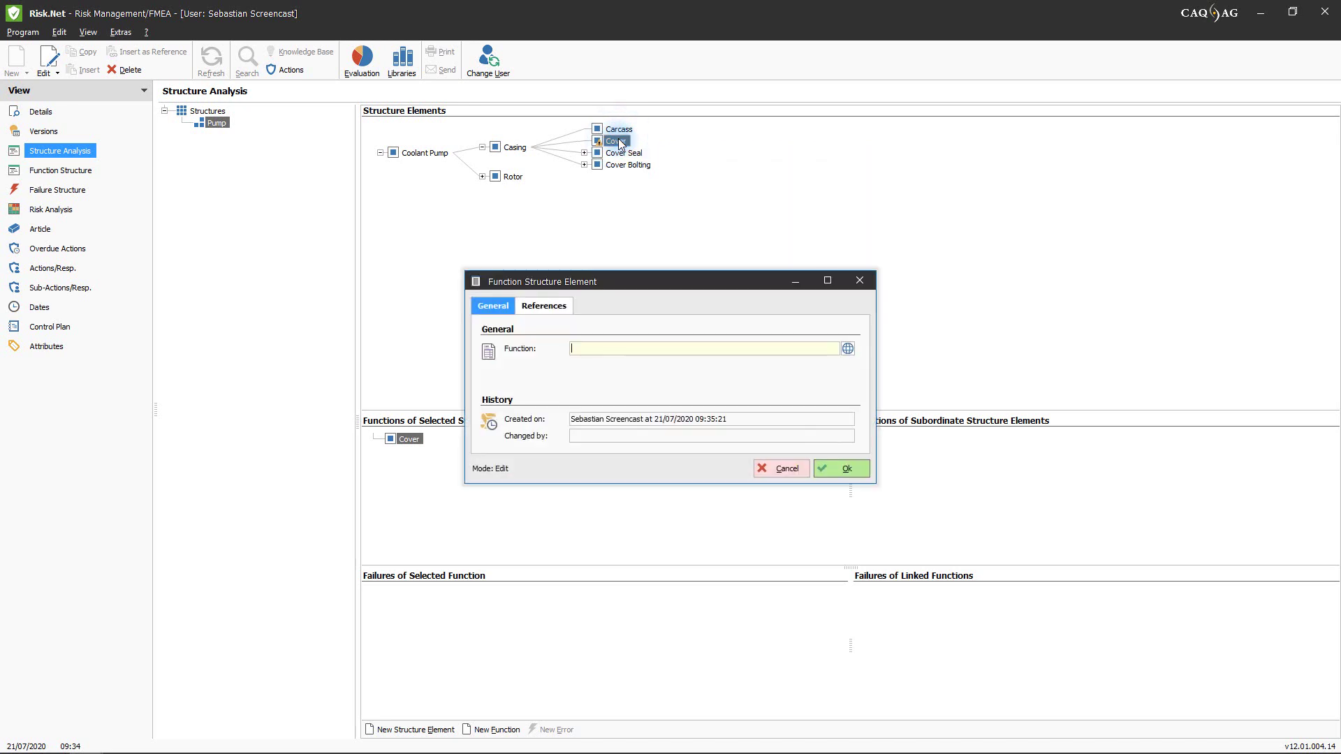
text(Prevent Loss of Coolant)
key(Return)
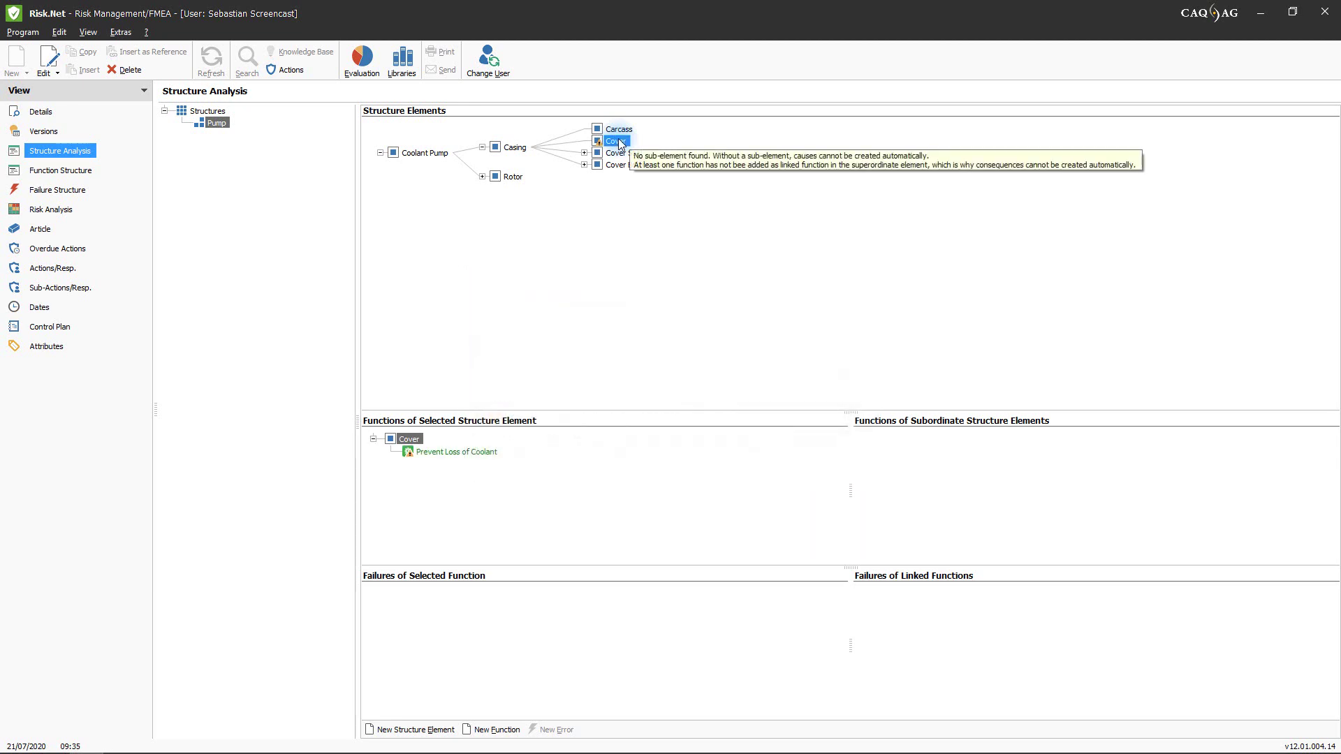
Add the function Ensure Tightness to the Cover Seal structure element.
click(622, 153)
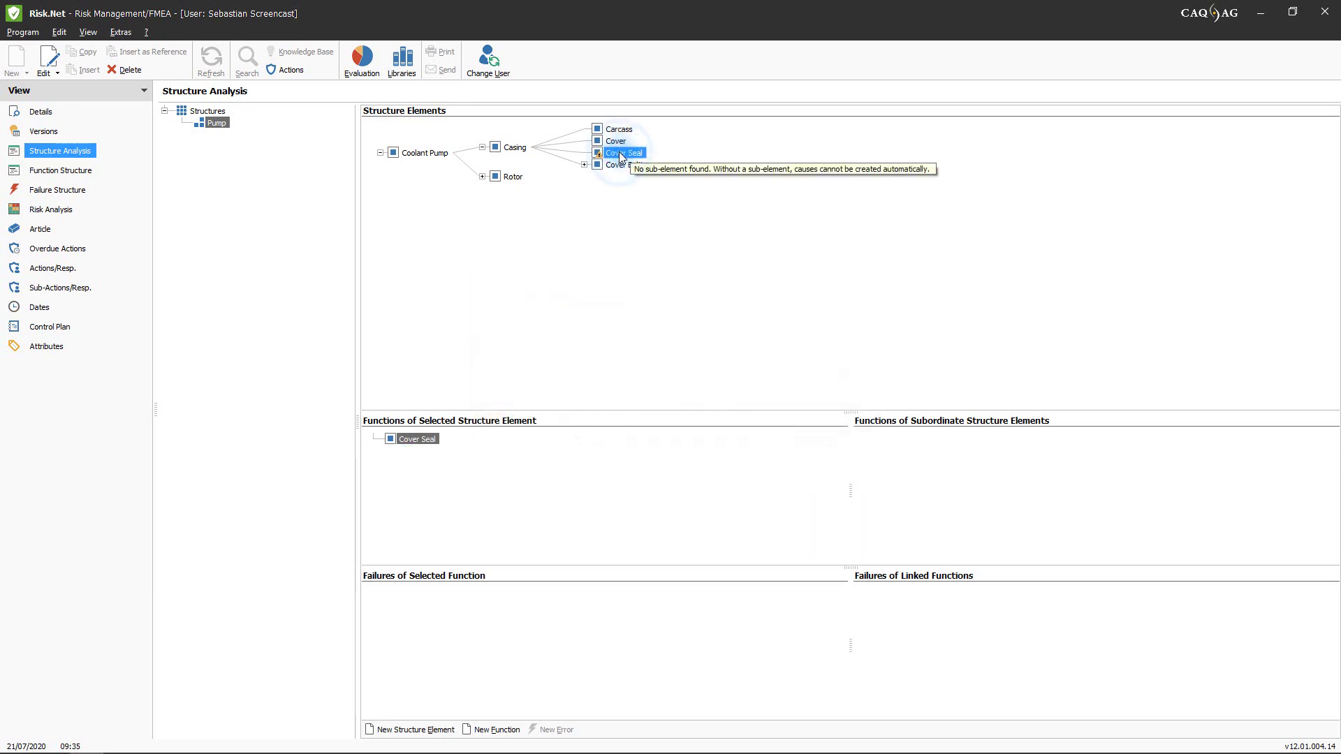
double_click(621, 155)
text(Ensu)
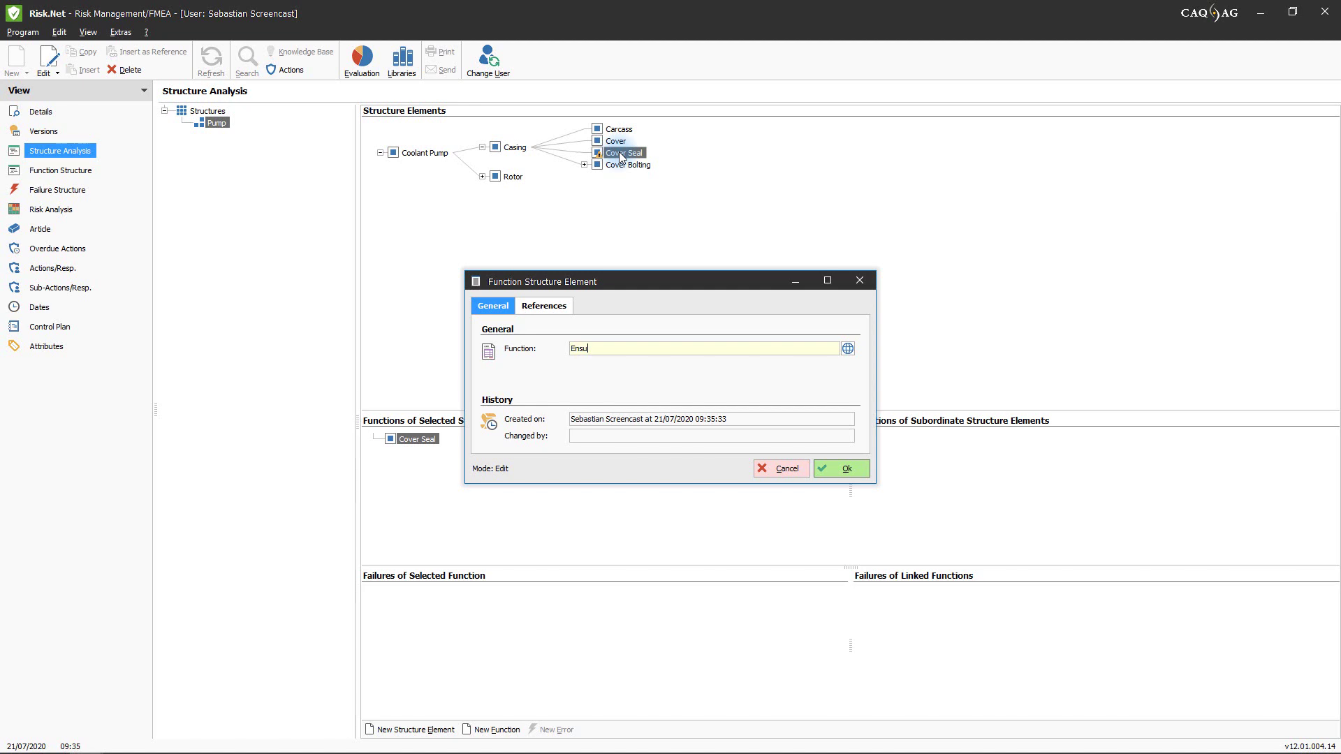
text(re Tightness)
key(Return)
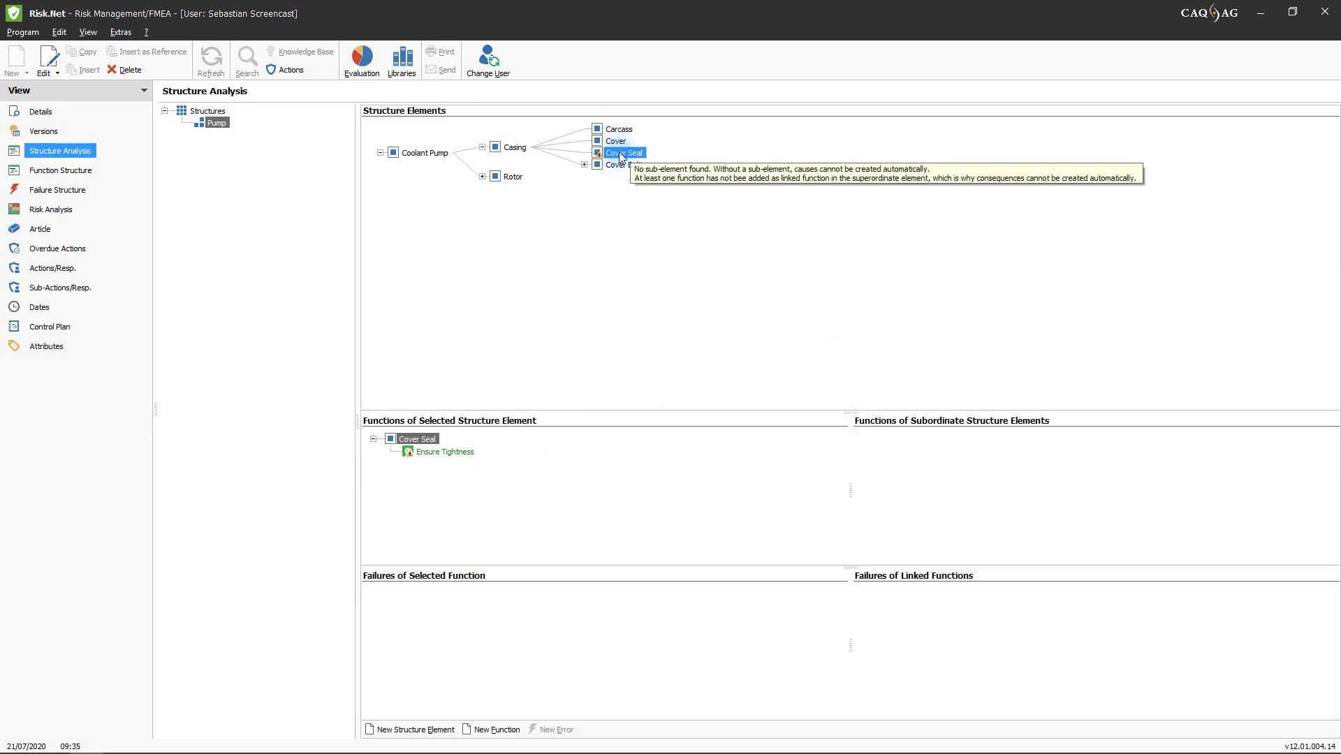
Add the function Join Elements to the Cover Bolting structure element.
click(621, 165)
double_click(622, 165)
text(Join )
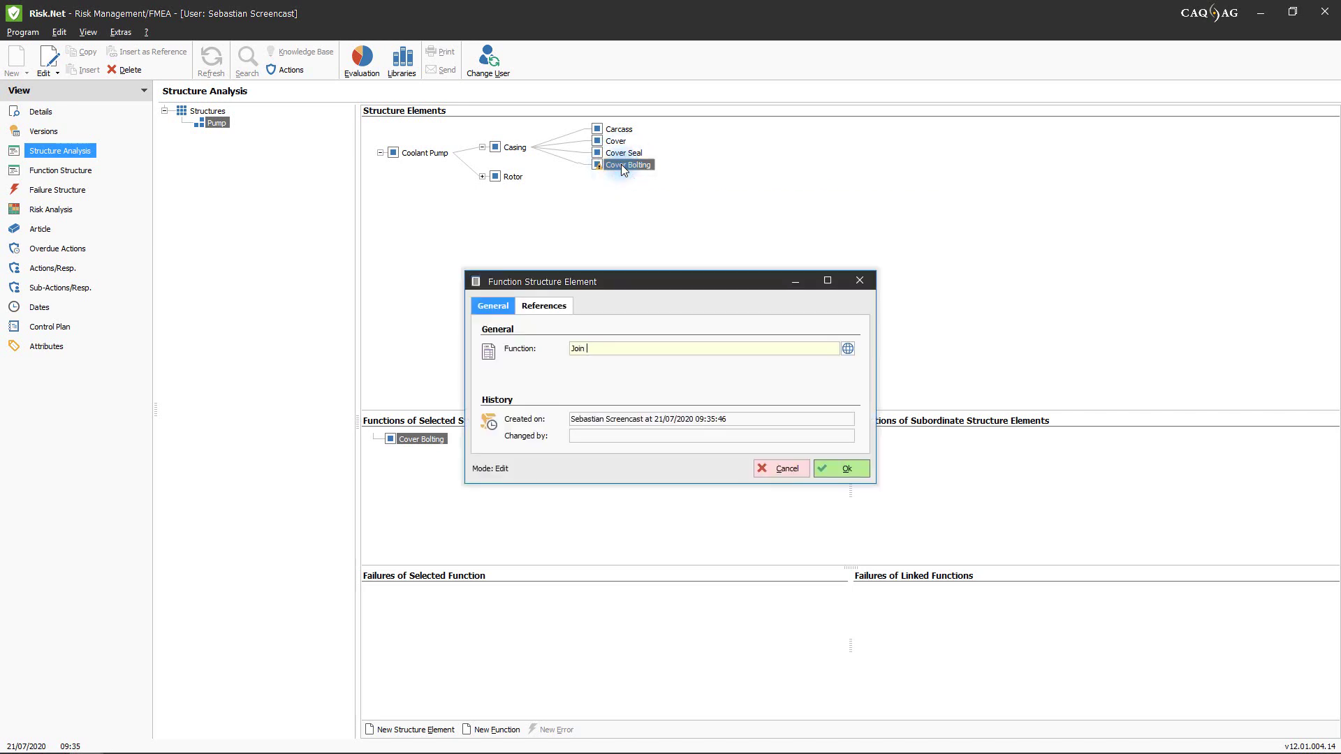
text(Elements)
key(Return)
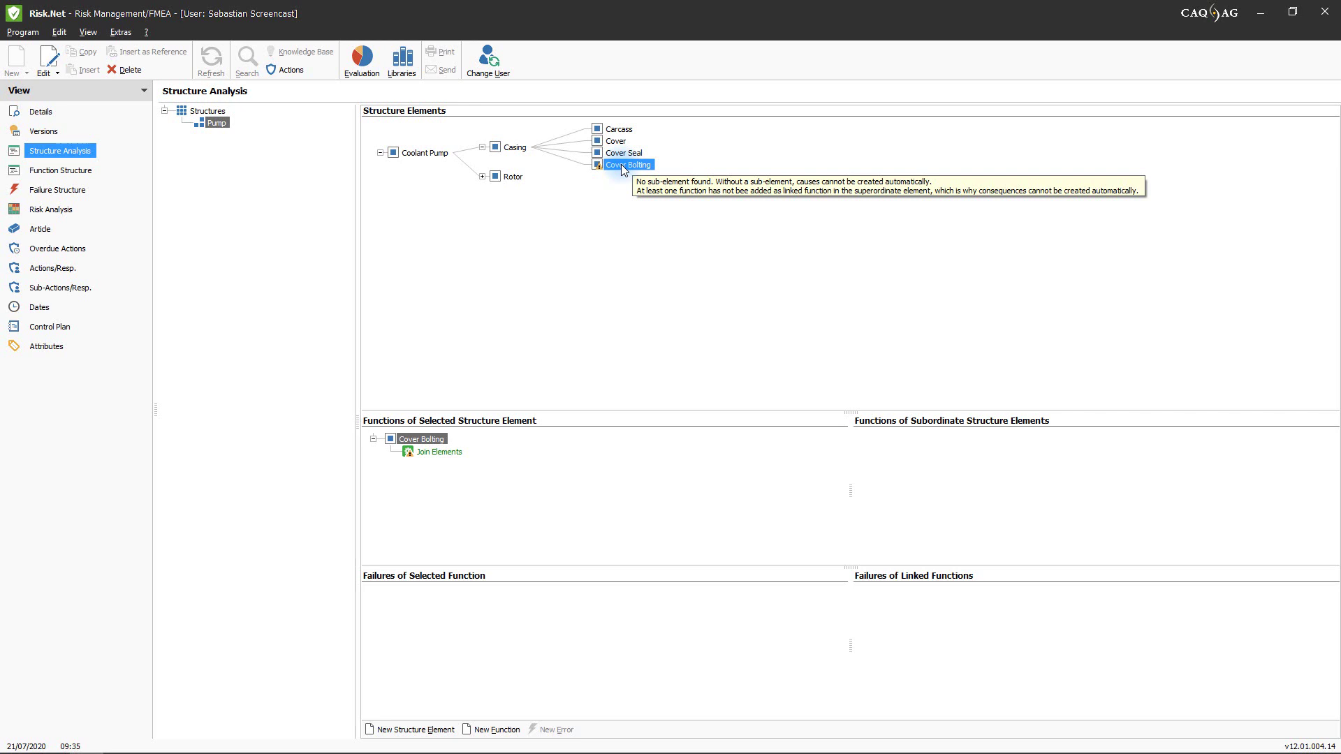
Link the Casing function Holds Coolant to the Coolant Pump's Coolant Provision function.
click(545, 160)
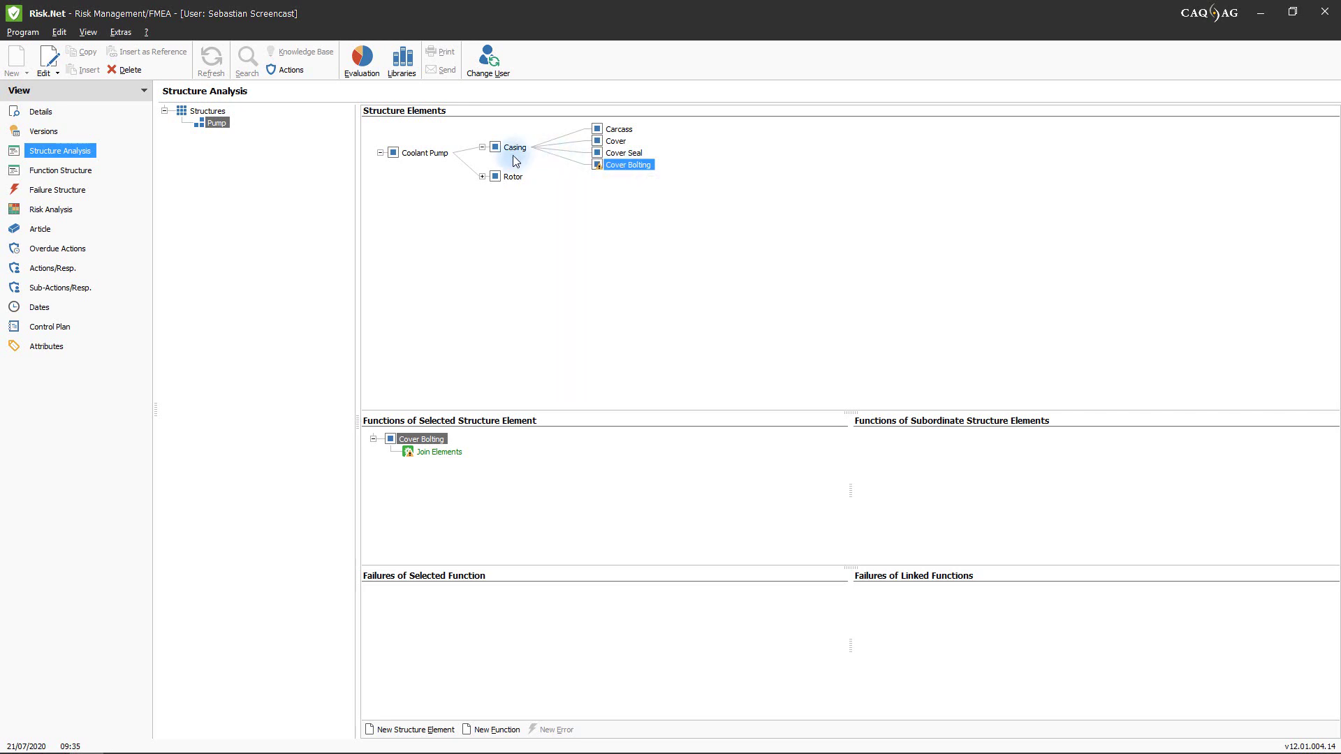
click(427, 154)
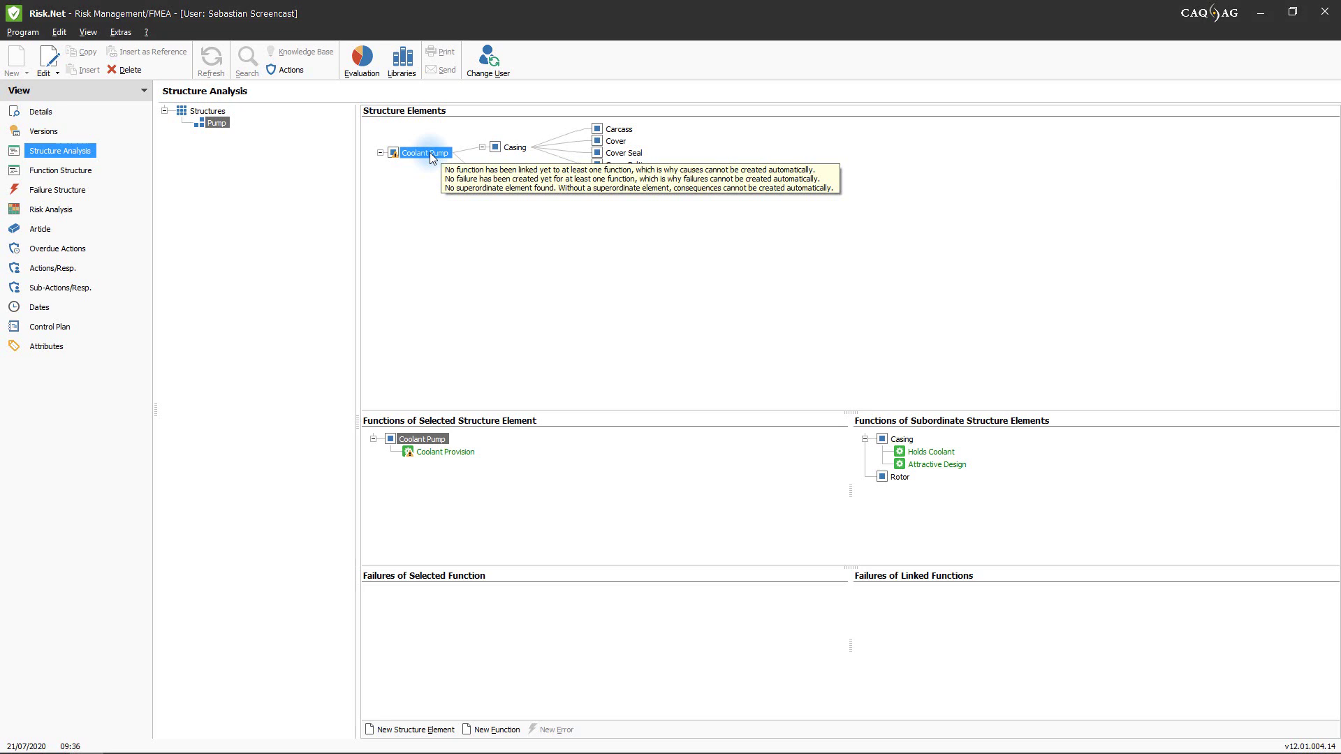
drag(930, 452, 466, 454)
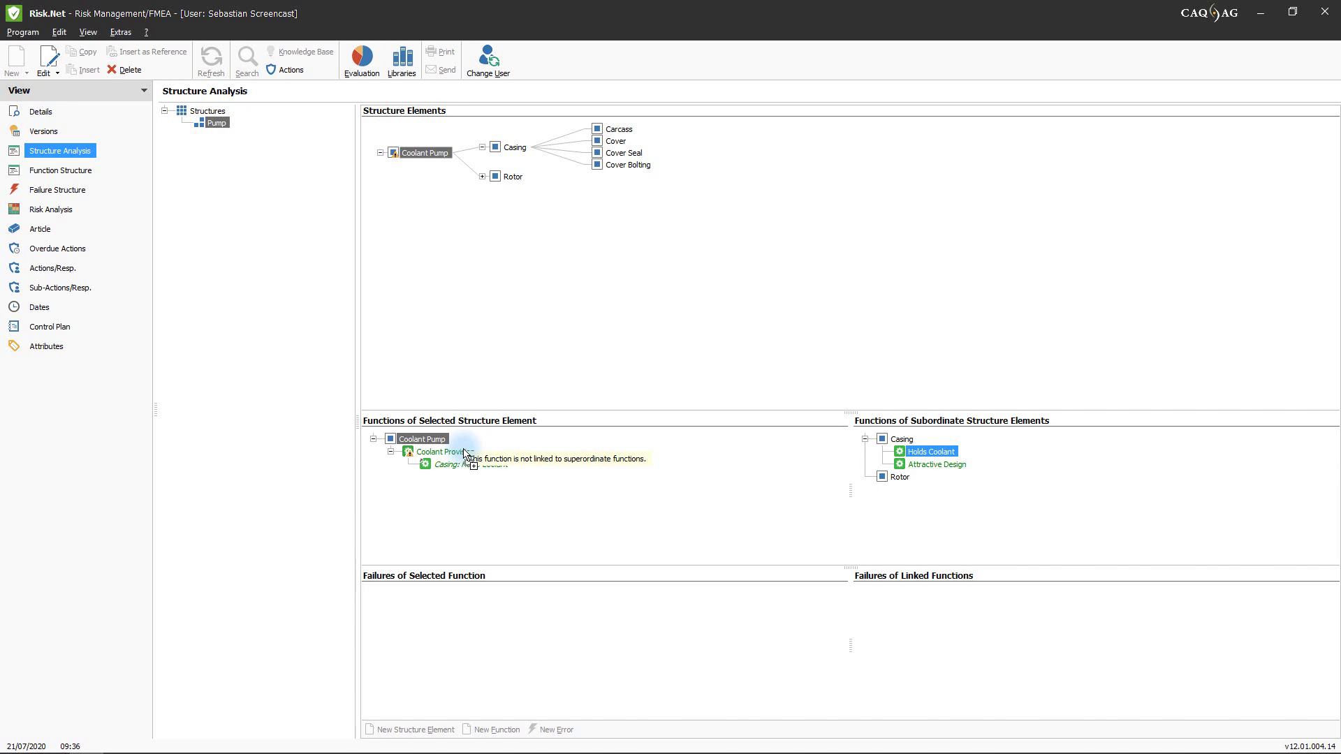
Link Coolant Reservoir, Prevent Loss of Coolant, Ensure Tightness and Join Elements to the Casing's Holds Coolant function.
click(515, 154)
mouse_move(516, 158)
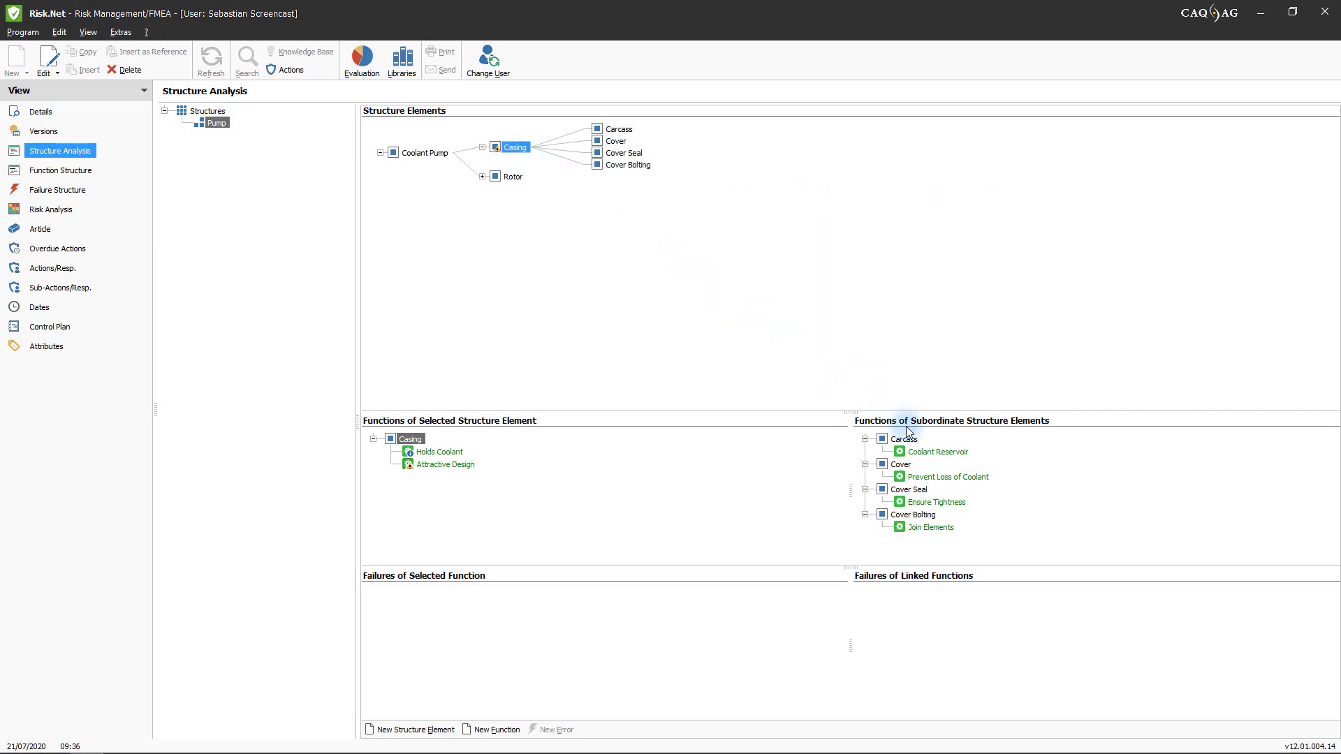
drag(931, 459, 450, 456)
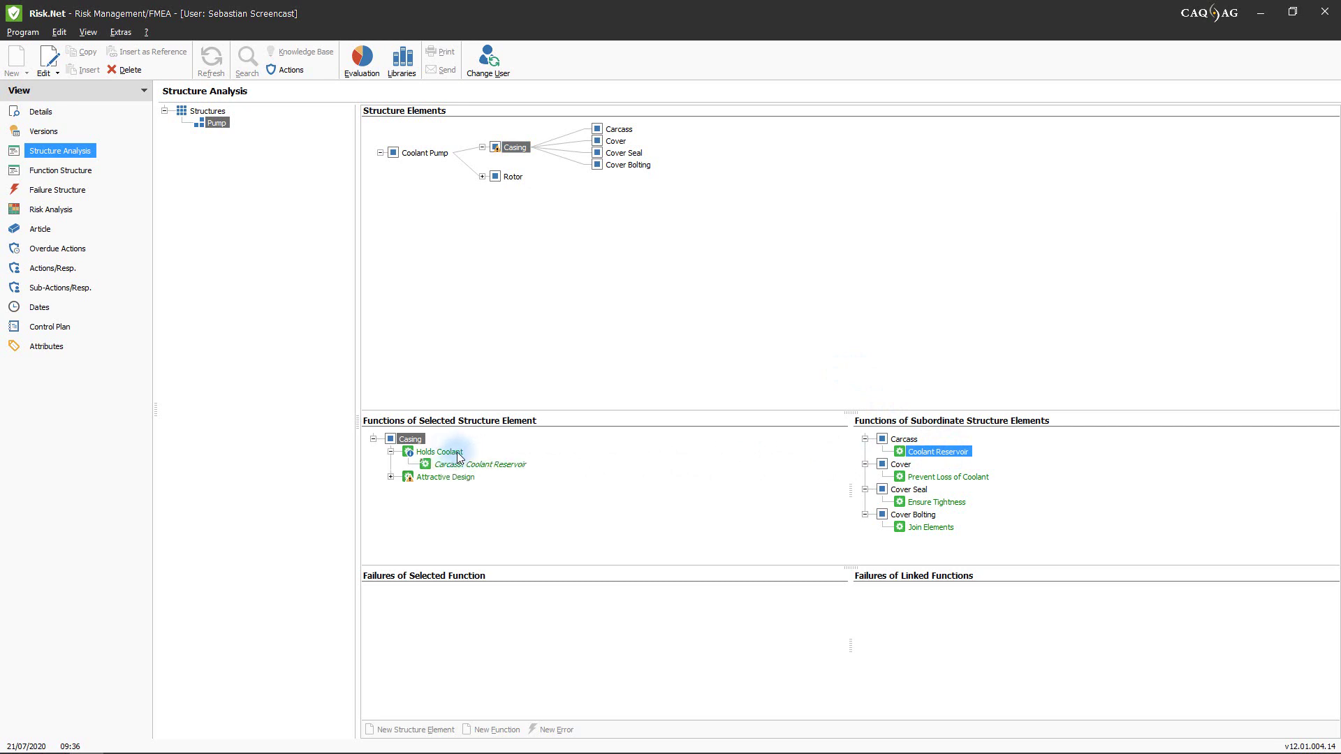
click(934, 478)
drag(936, 482, 454, 459)
drag(919, 501, 449, 455)
drag(923, 527, 455, 461)
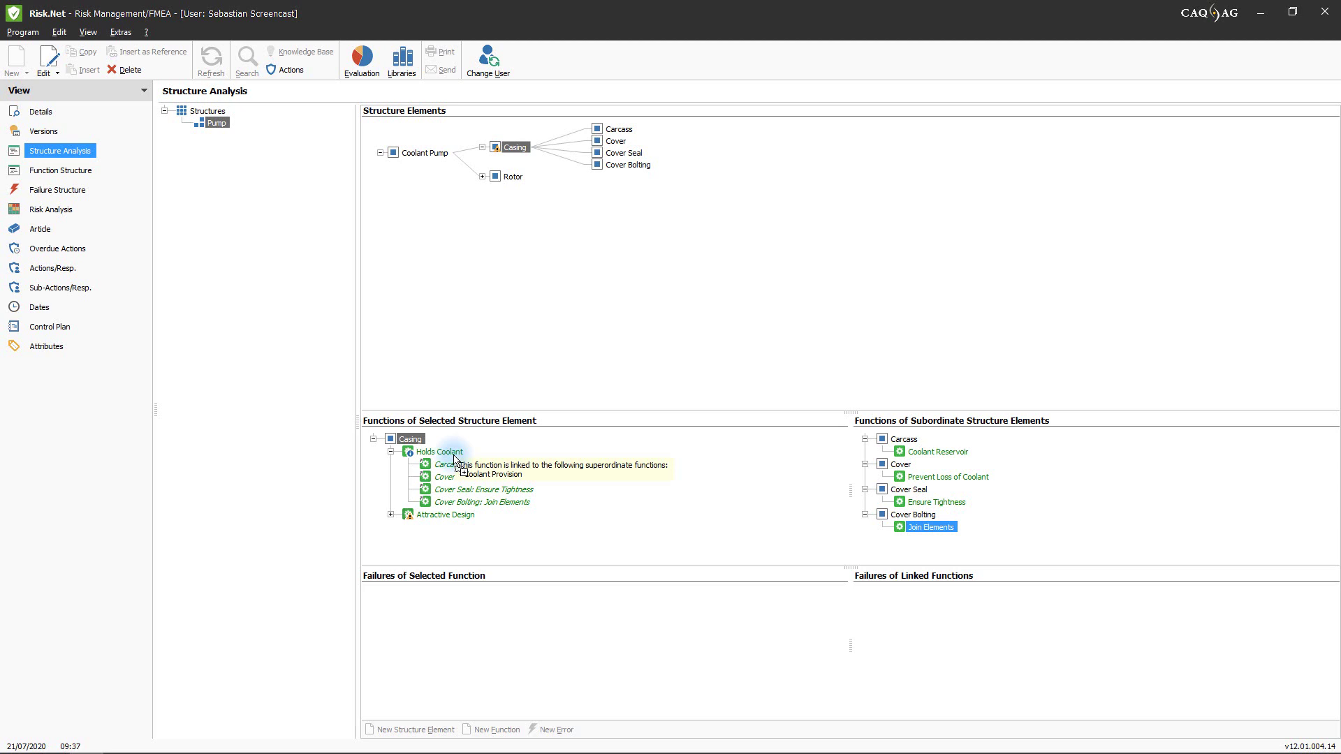
Add the failure No Coolant Provision to the Coolant Pump's Coolant Provision function, with severity 8 (High) and failure type Loss of Function.
click(433, 154)
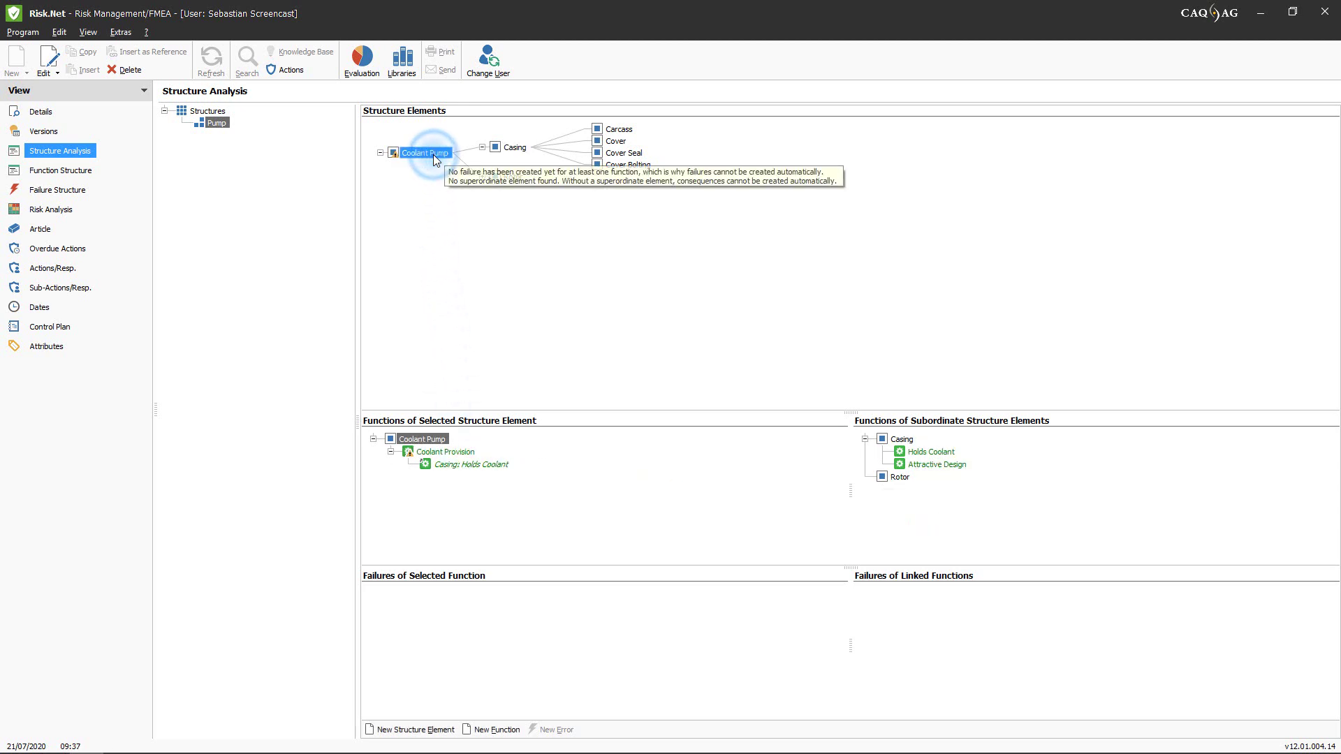
click(451, 453)
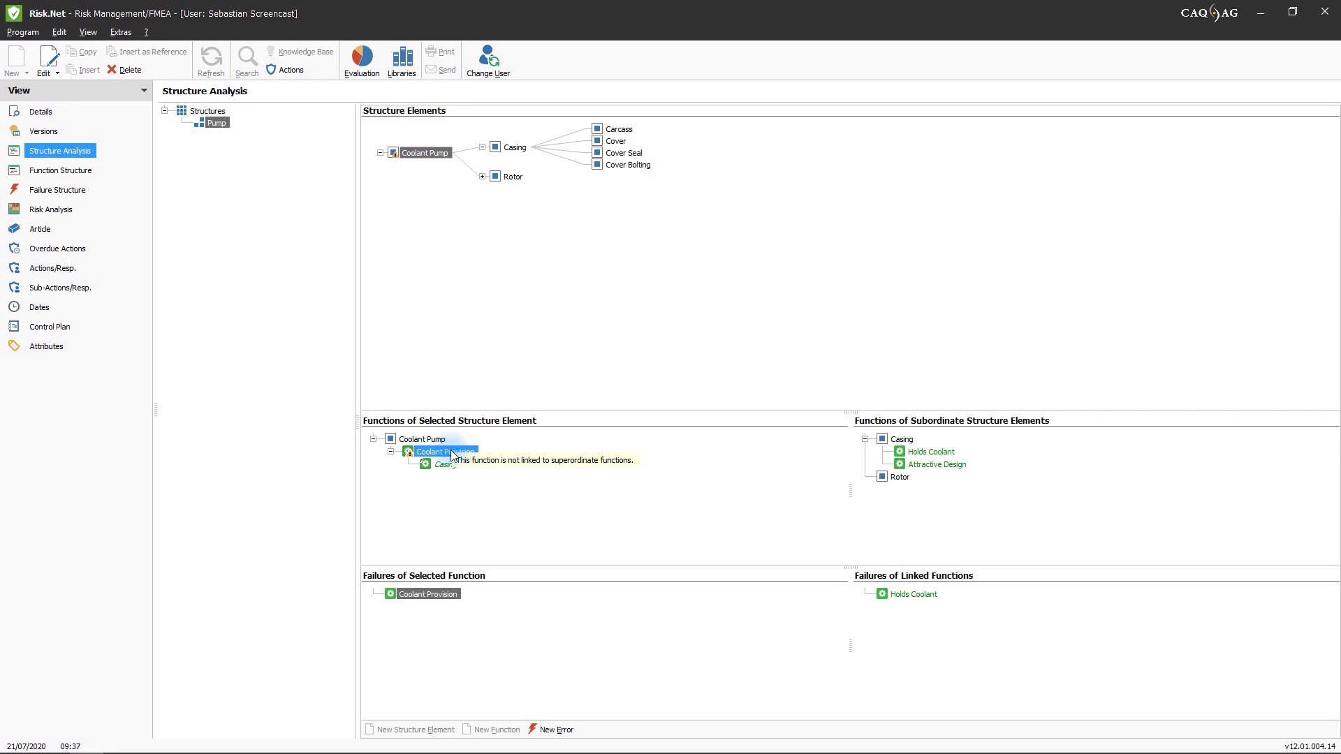
click(436, 594)
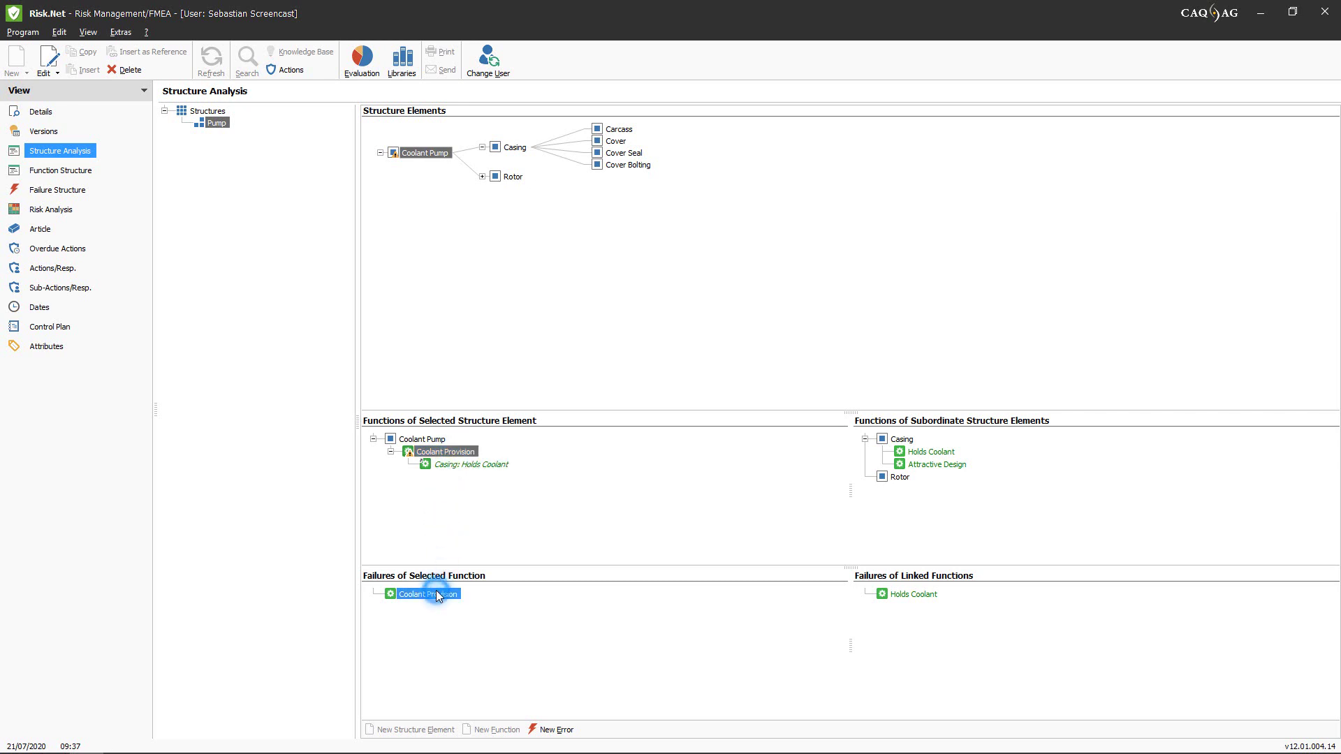
double_click(436, 593)
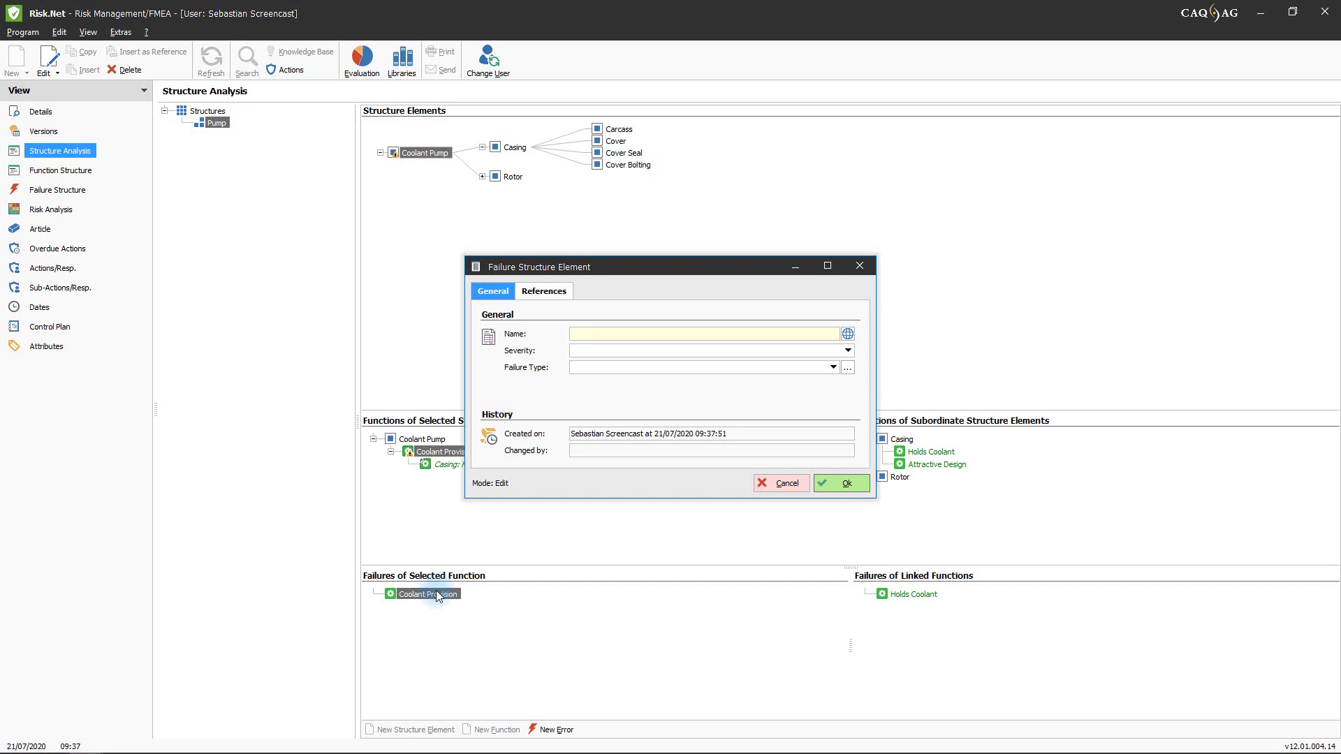
click(601, 335)
text(No Coolant Provision)
click(848, 350)
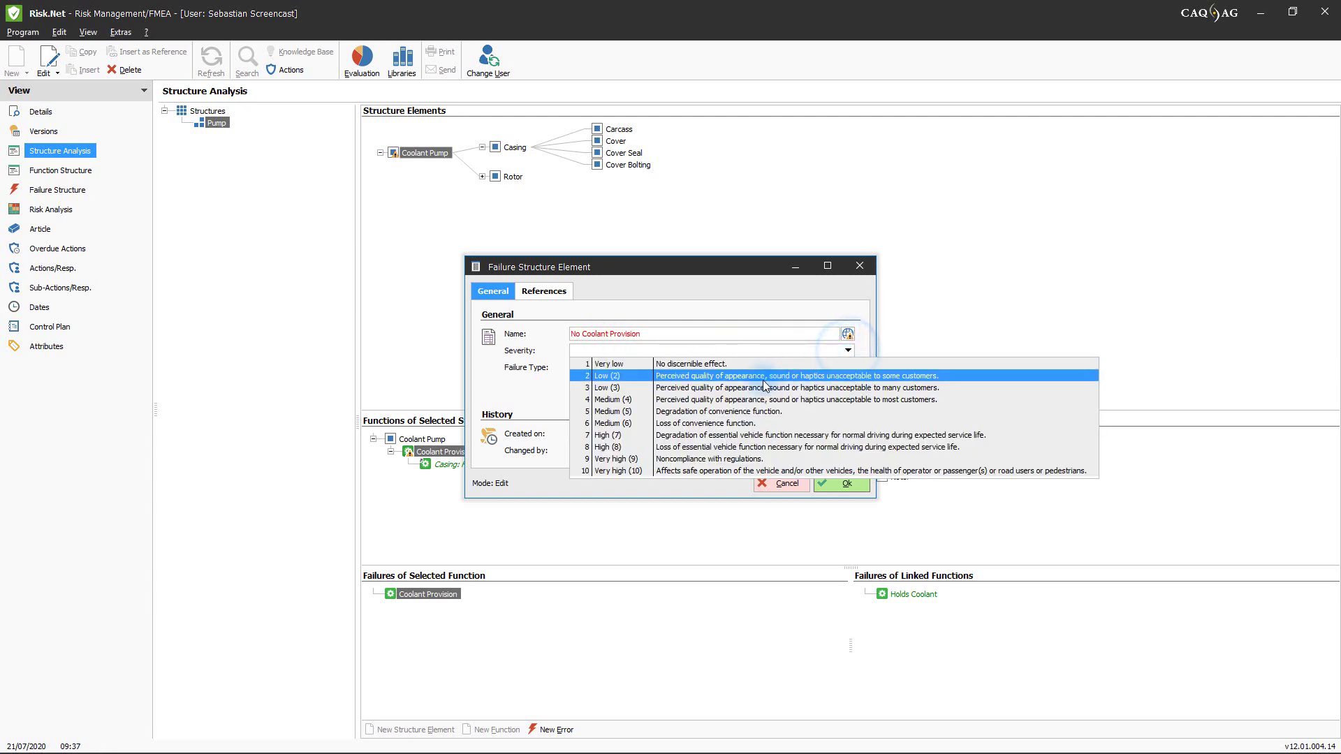
click(702, 447)
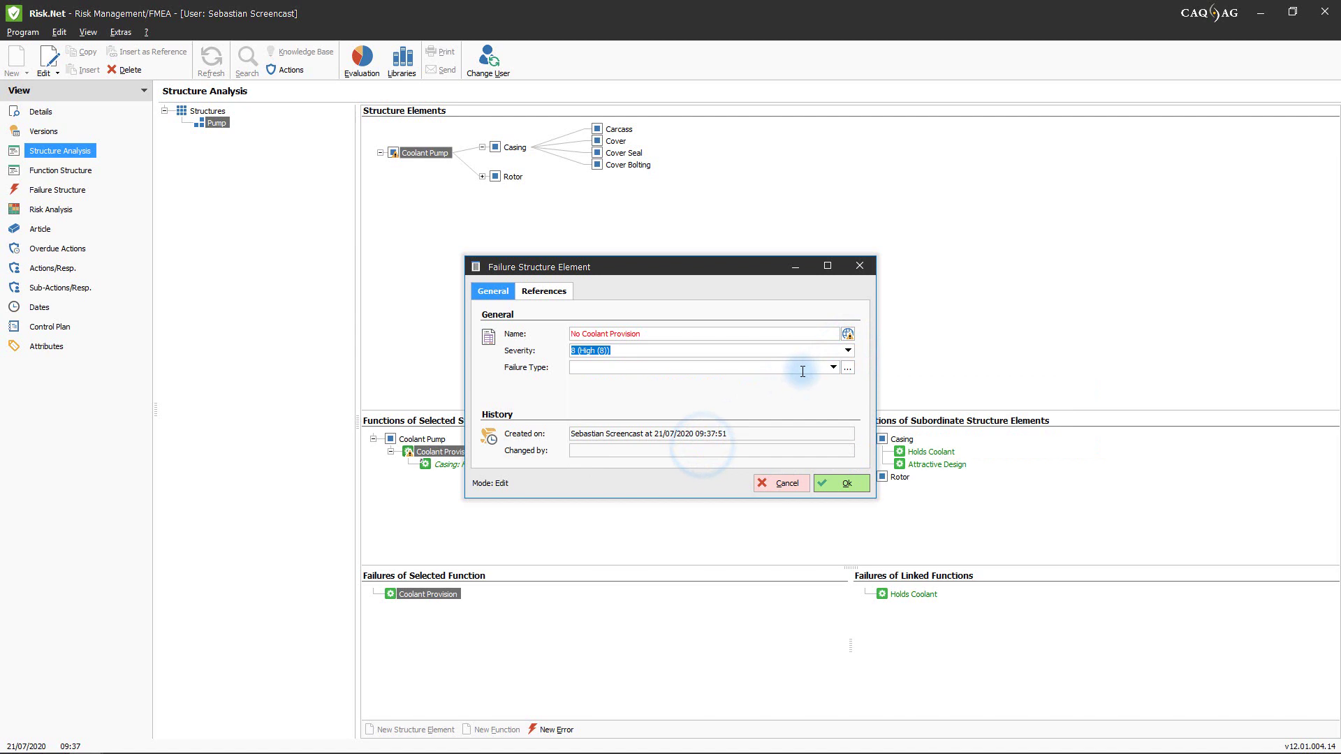
click(832, 367)
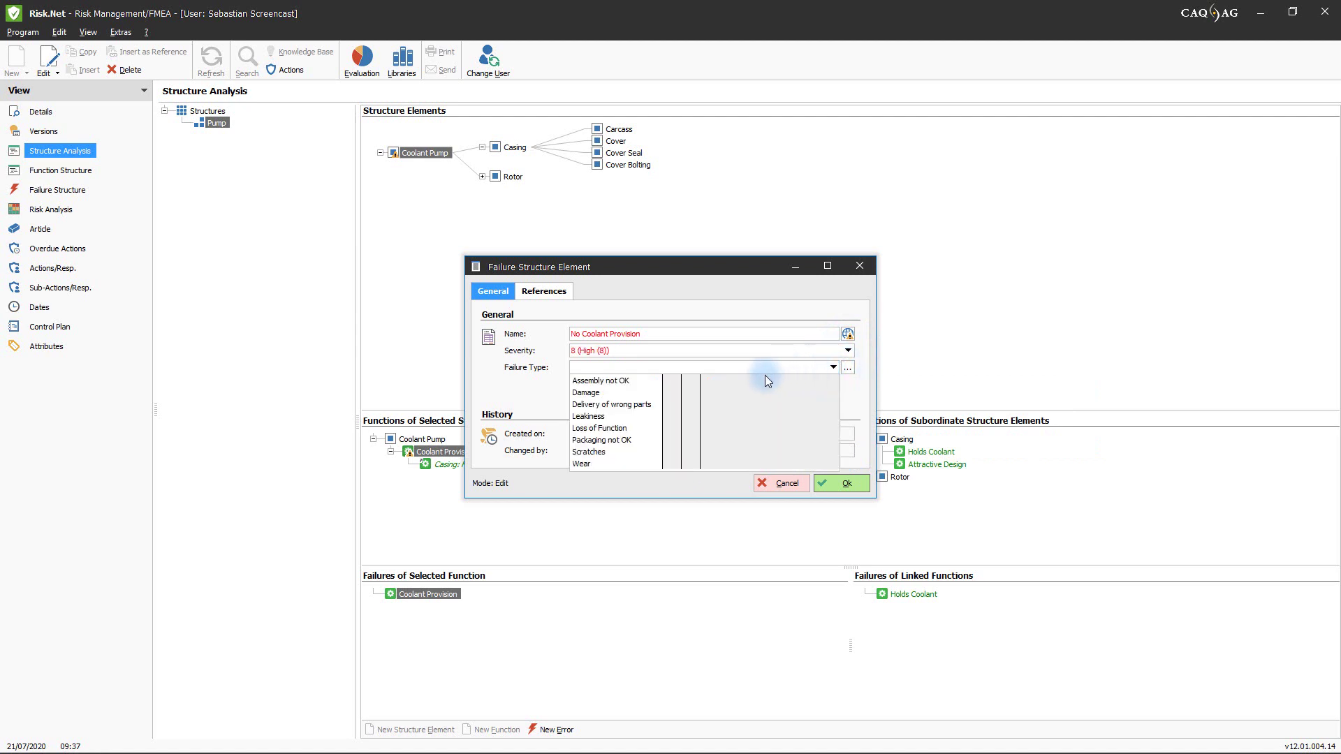
click(626, 428)
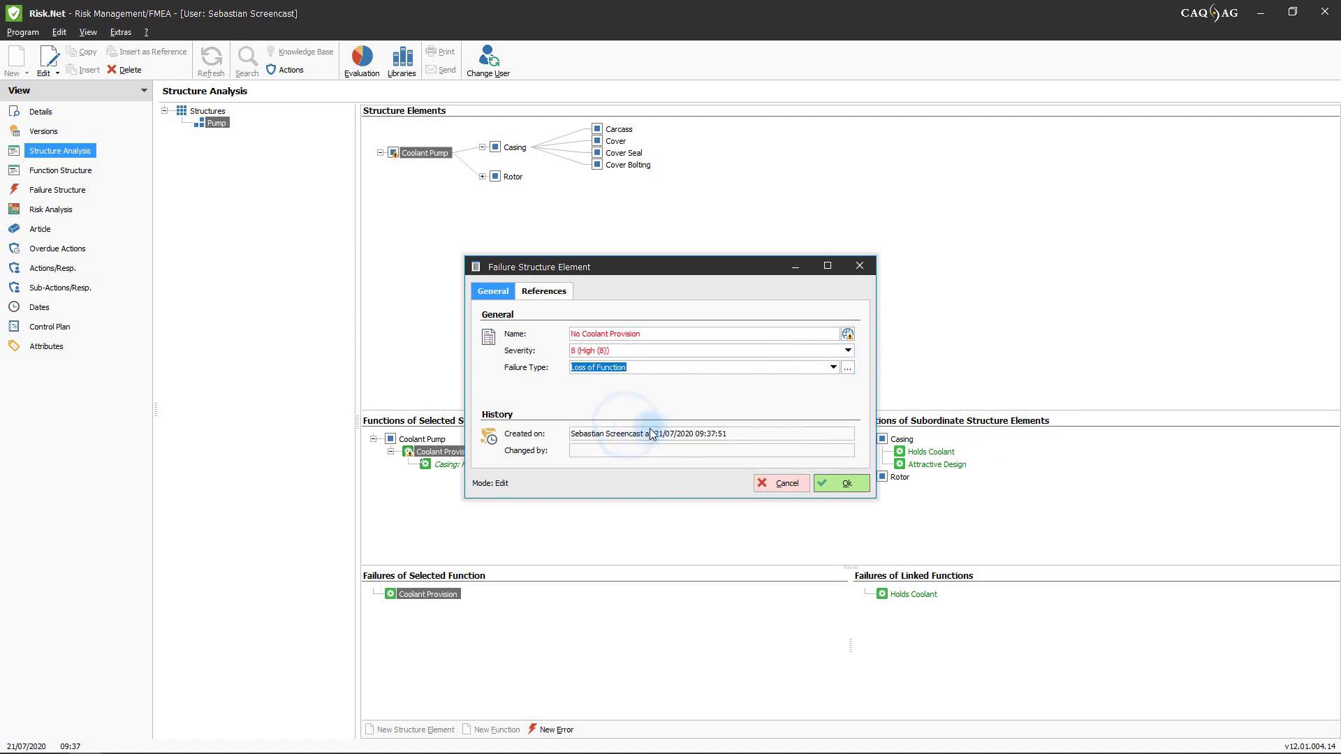
click(832, 485)
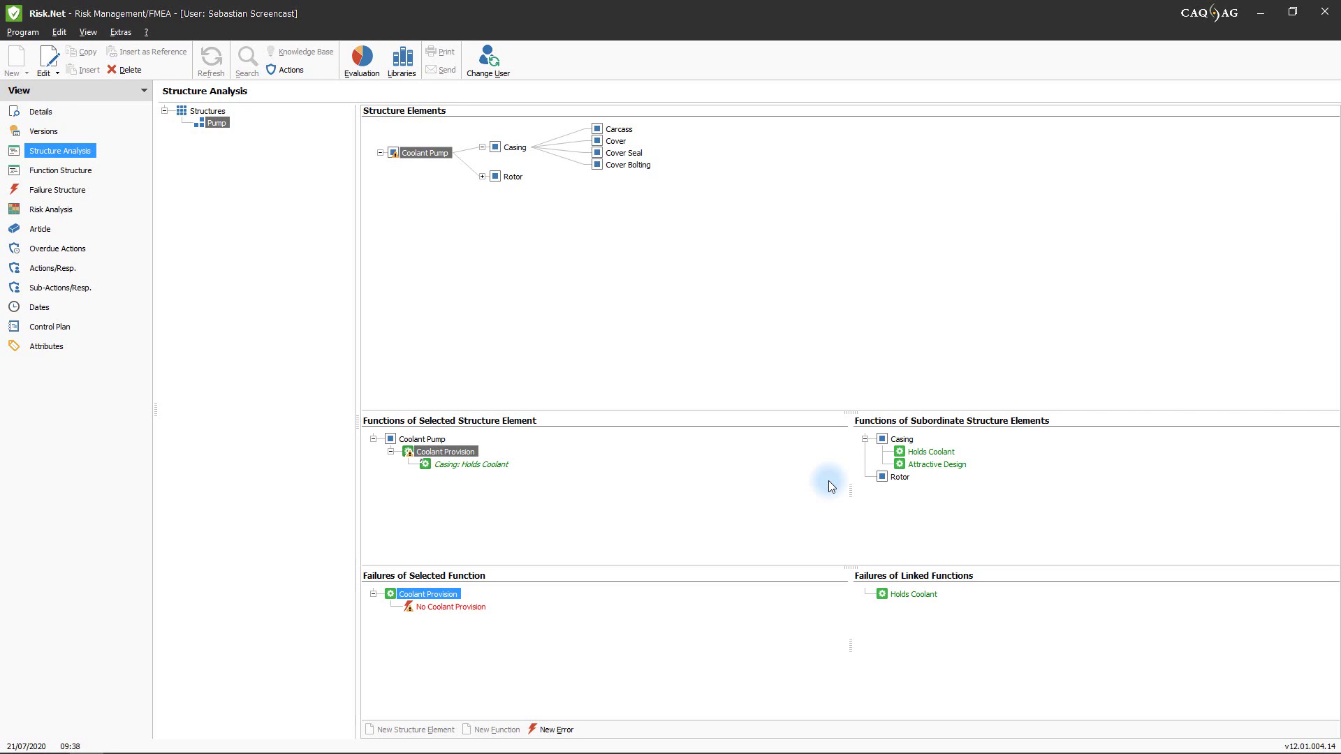
Add the failures Casing Leaks and Casing Breaks to the Casing's Holds Coolant function.
click(515, 148)
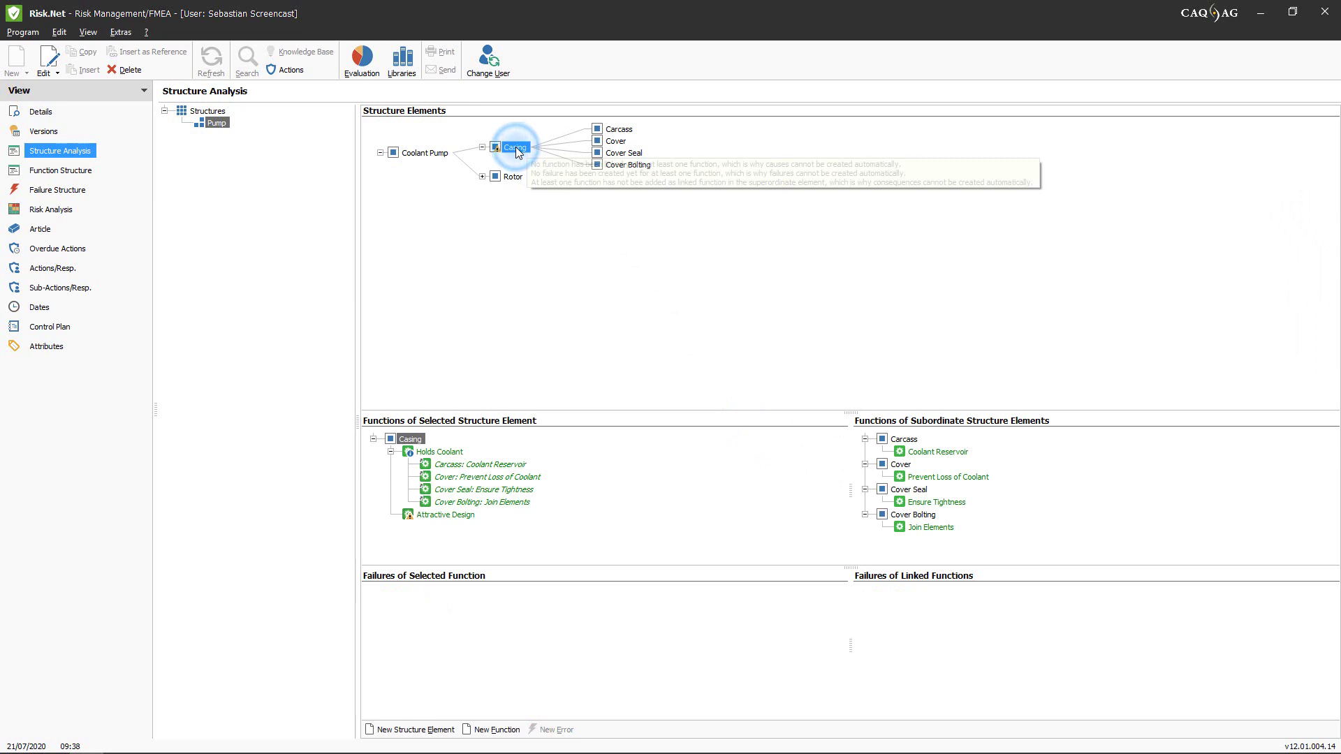
click(461, 453)
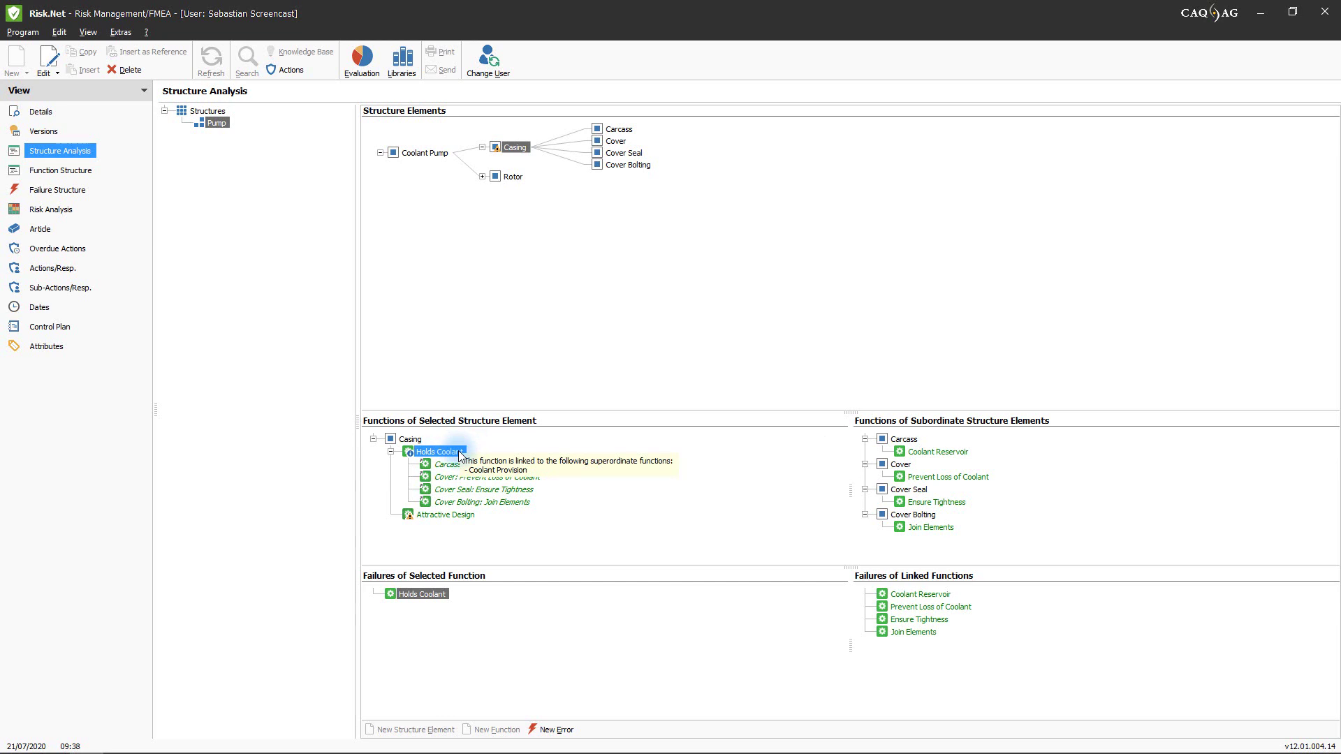
double_click(460, 455)
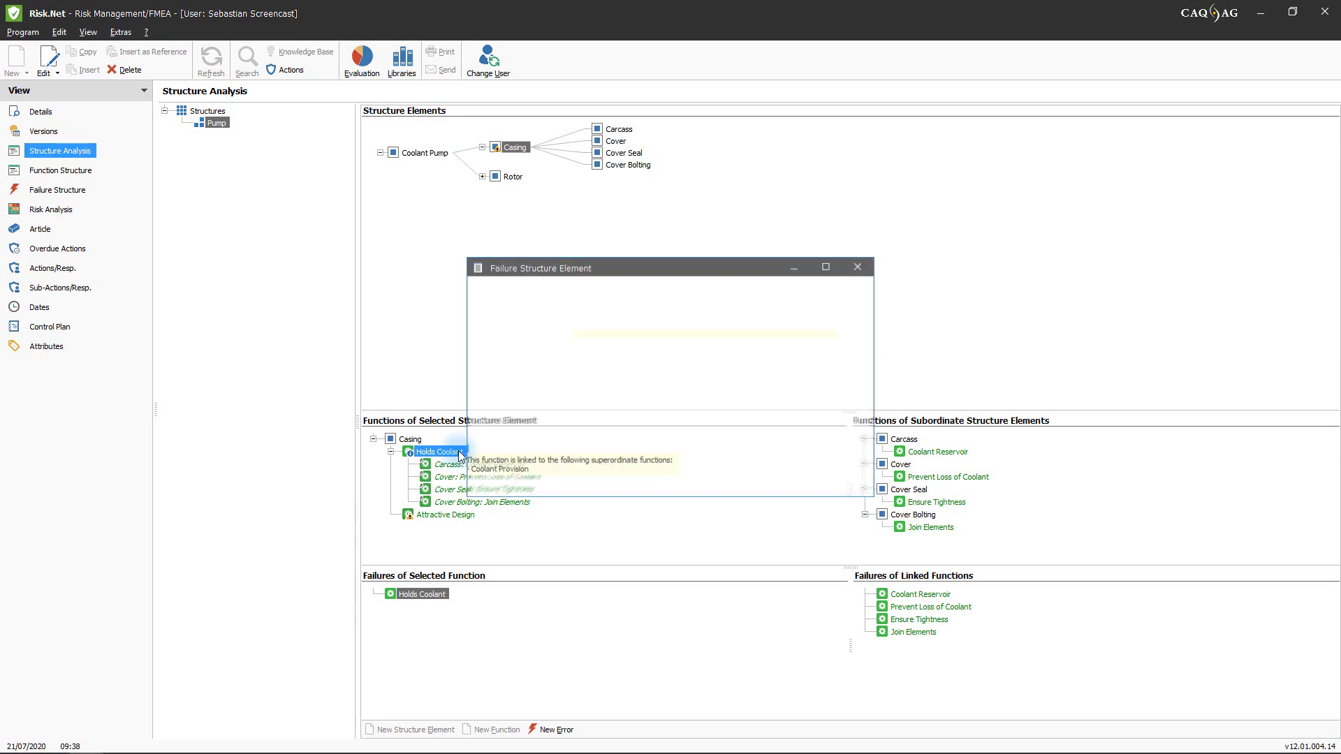
text(Casing)
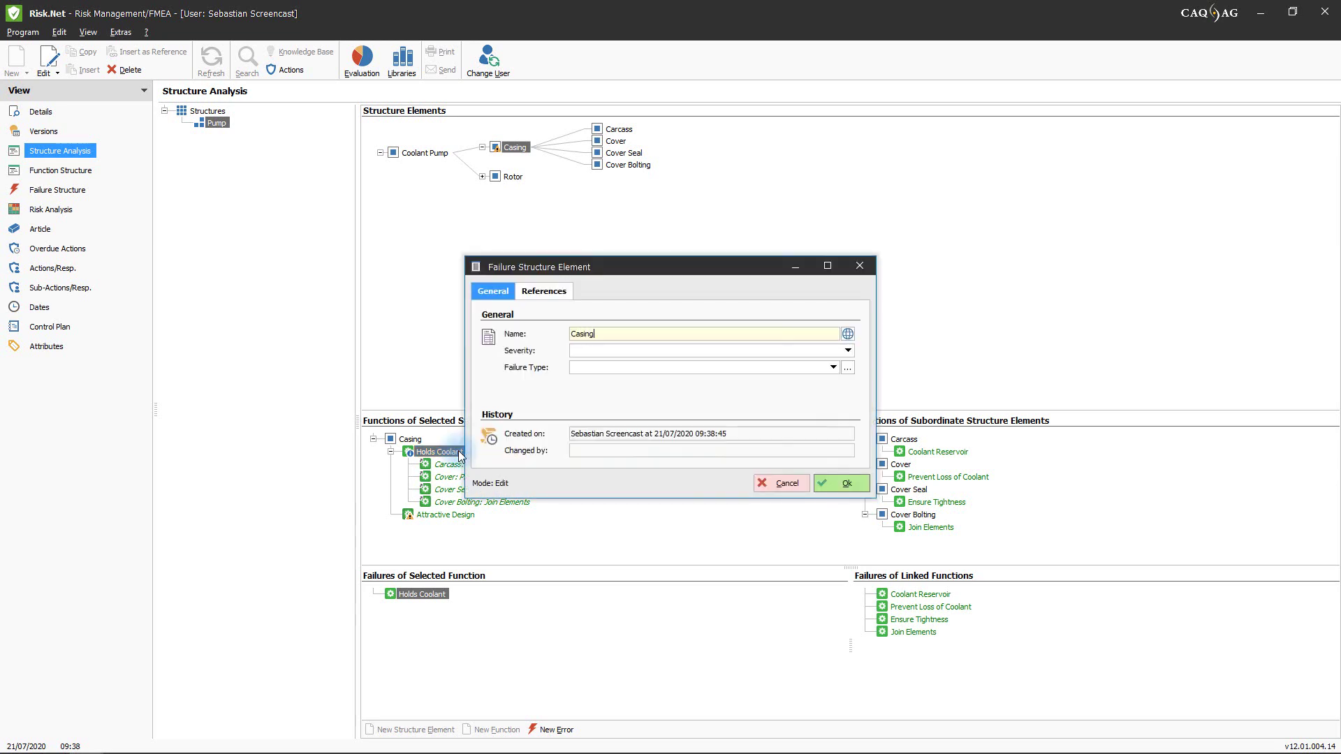
text( Leaks)
key(Return)
double_click(460, 455)
text(Casing Brea)
key(Return)
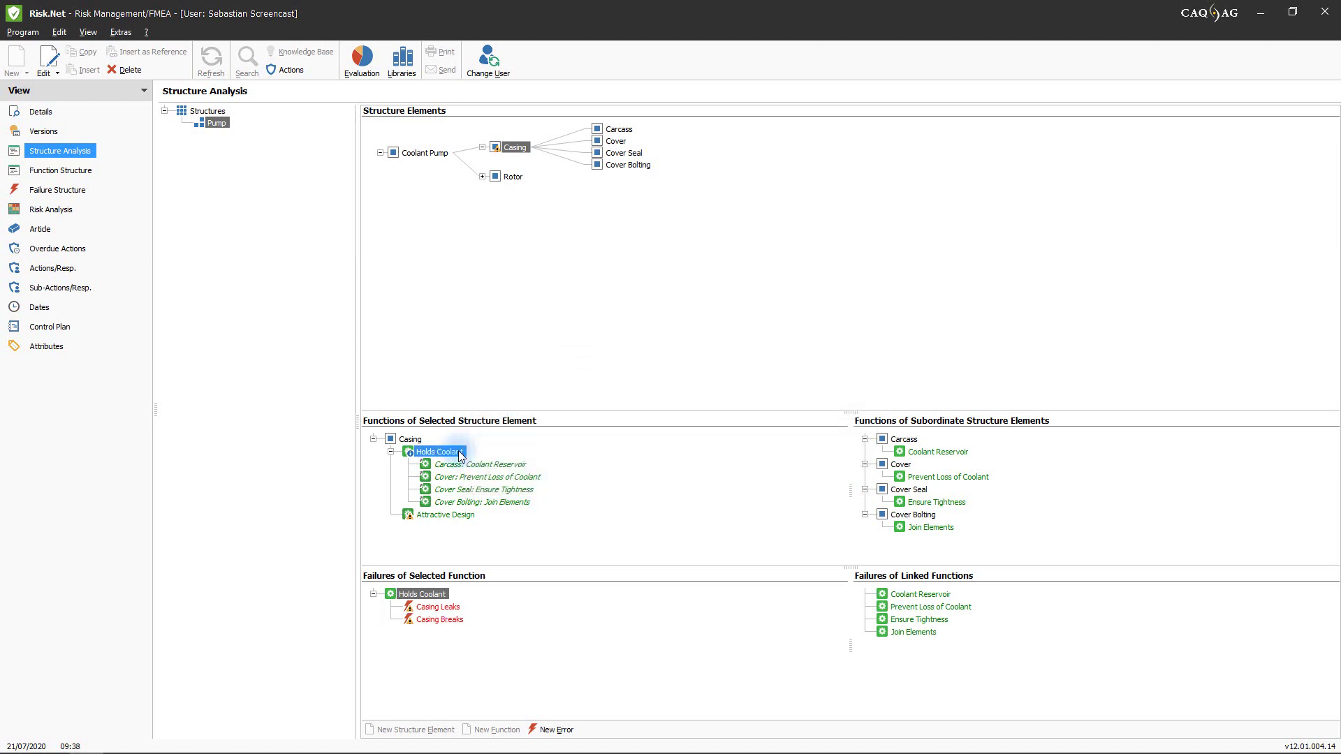
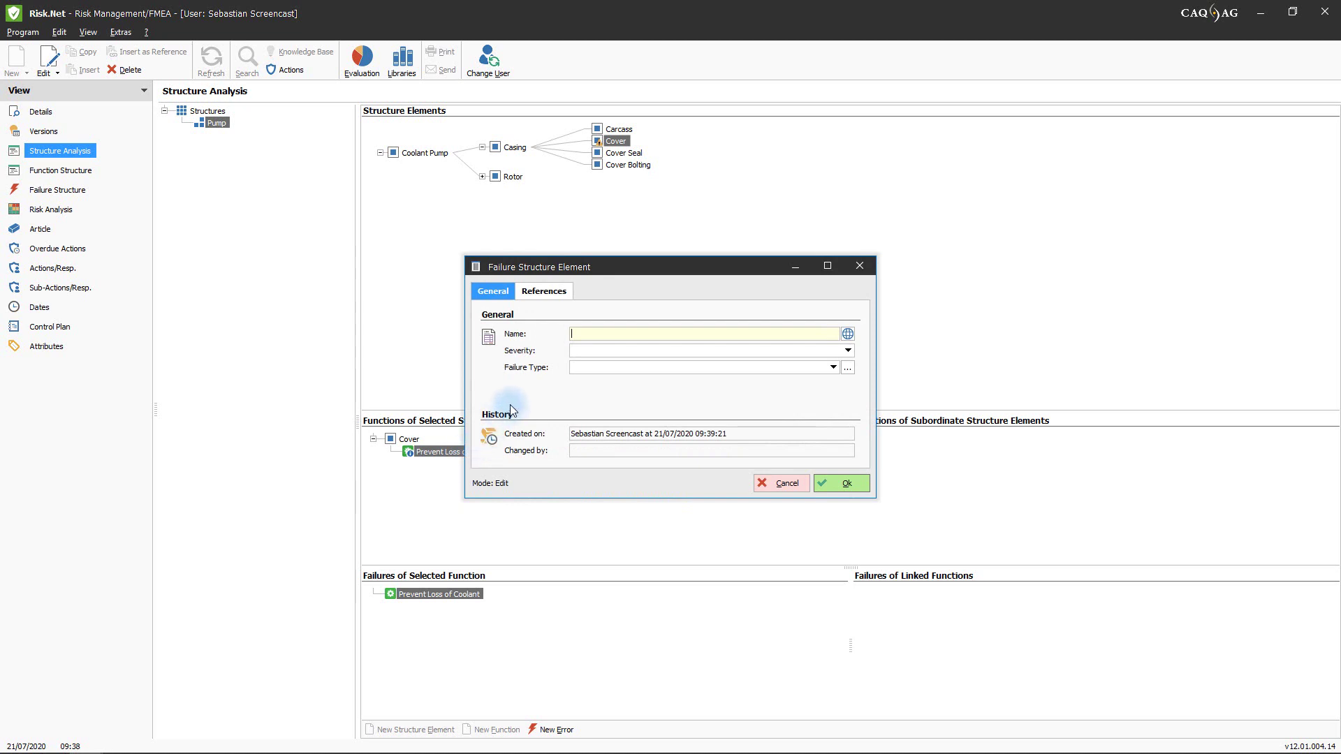
Add the failure Does not Close to the Cover's Prevent Loss of Coolant function.
click(589, 338)
text(Does not Clos)
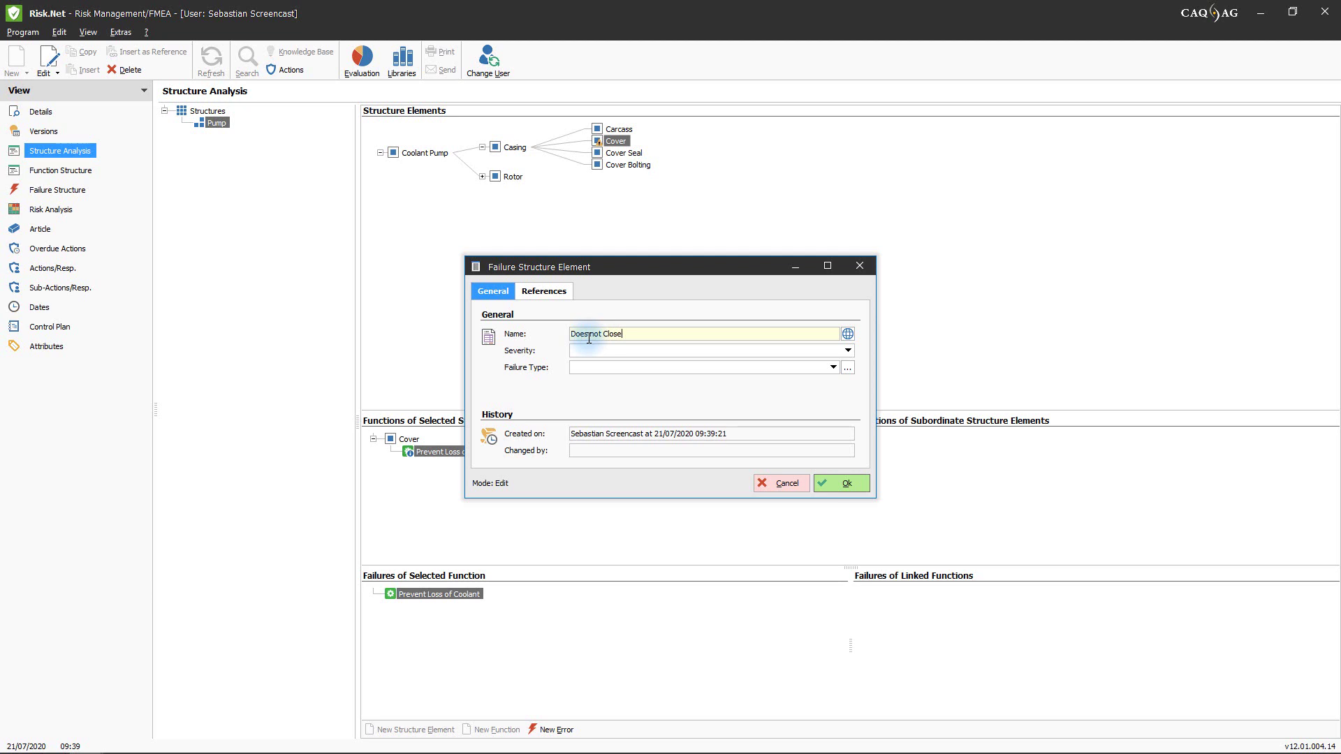
text(e)
key(Return)
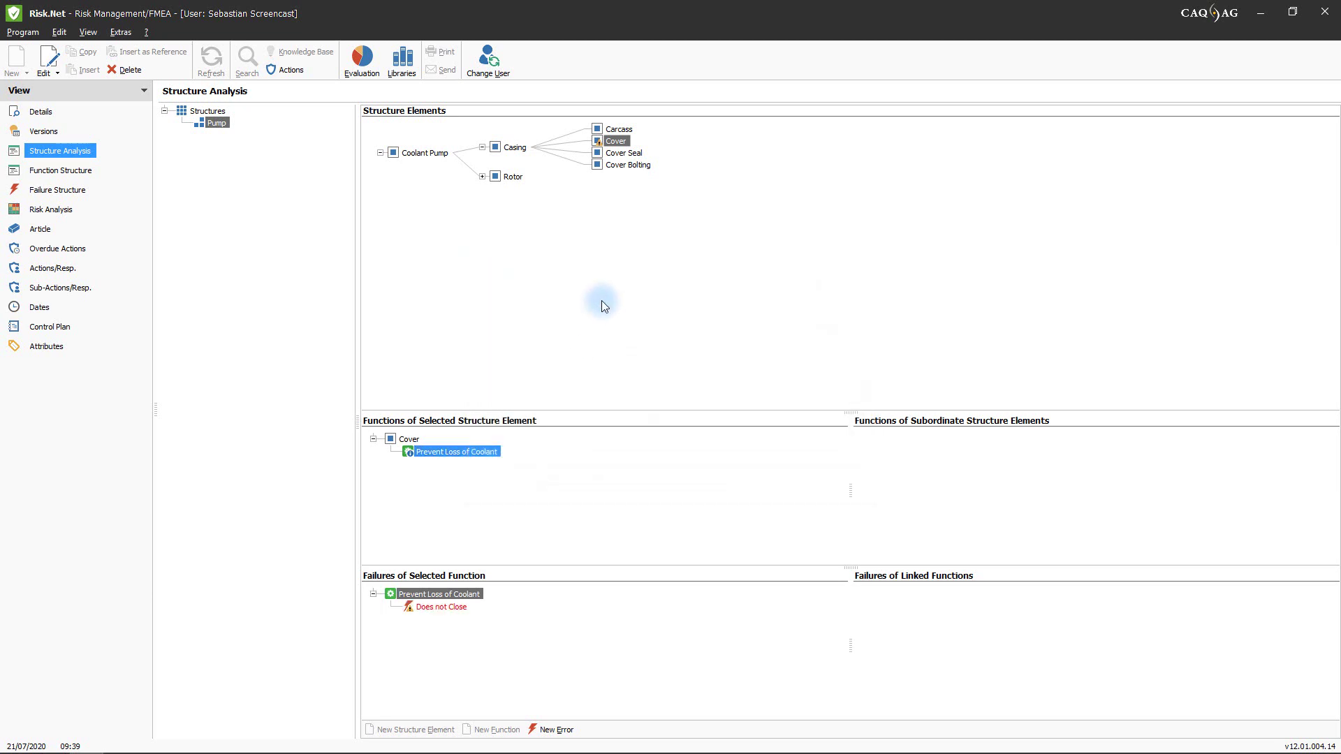
Add the failure Seal Not Tight to the Cover Seal's Ensure Tightness function.
click(628, 156)
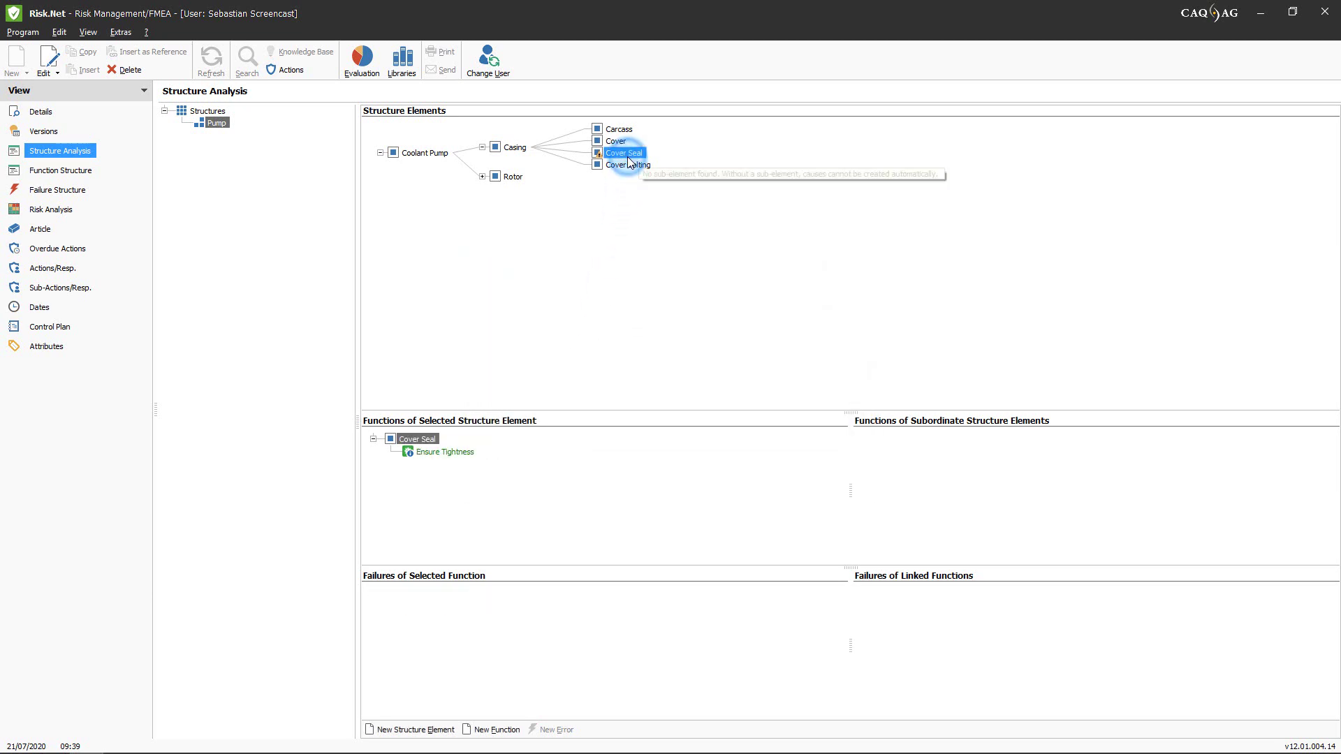
click(447, 454)
key(ctrl+n)
text(Seal N)
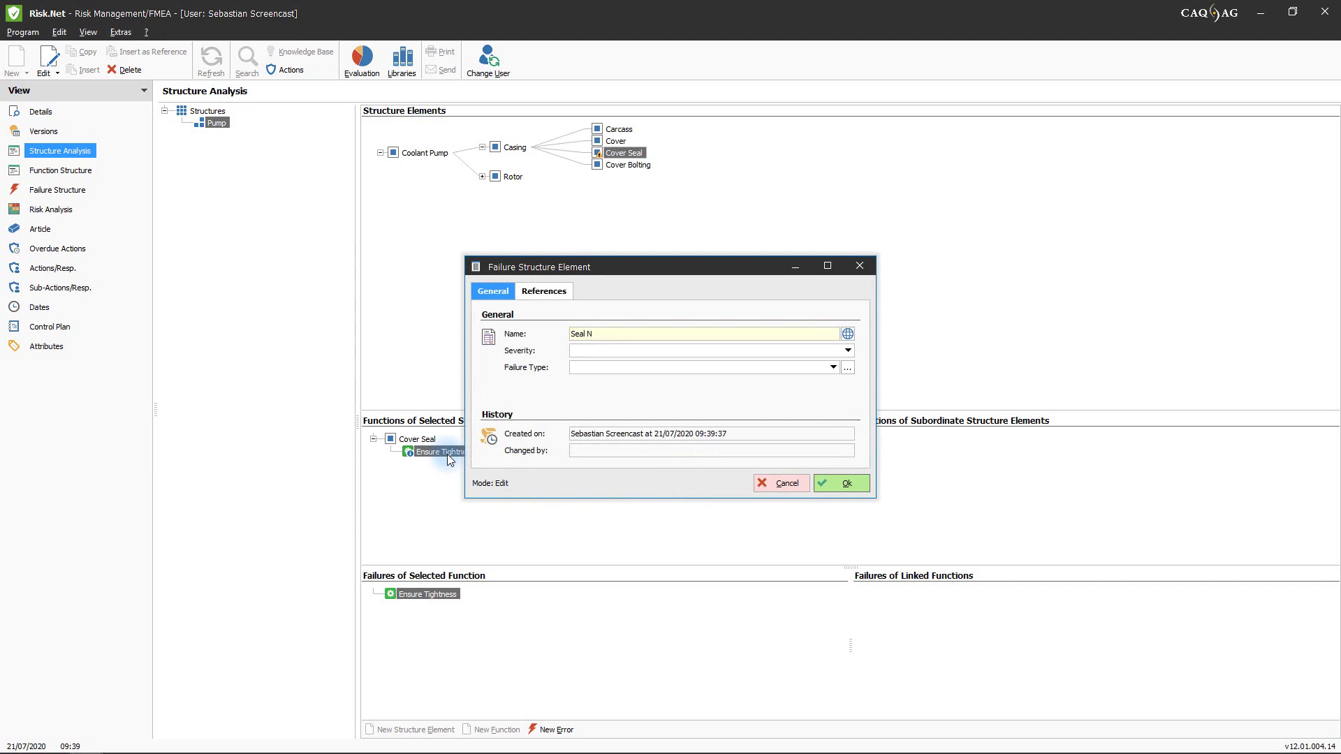
text(ot Tight)
key(Return)
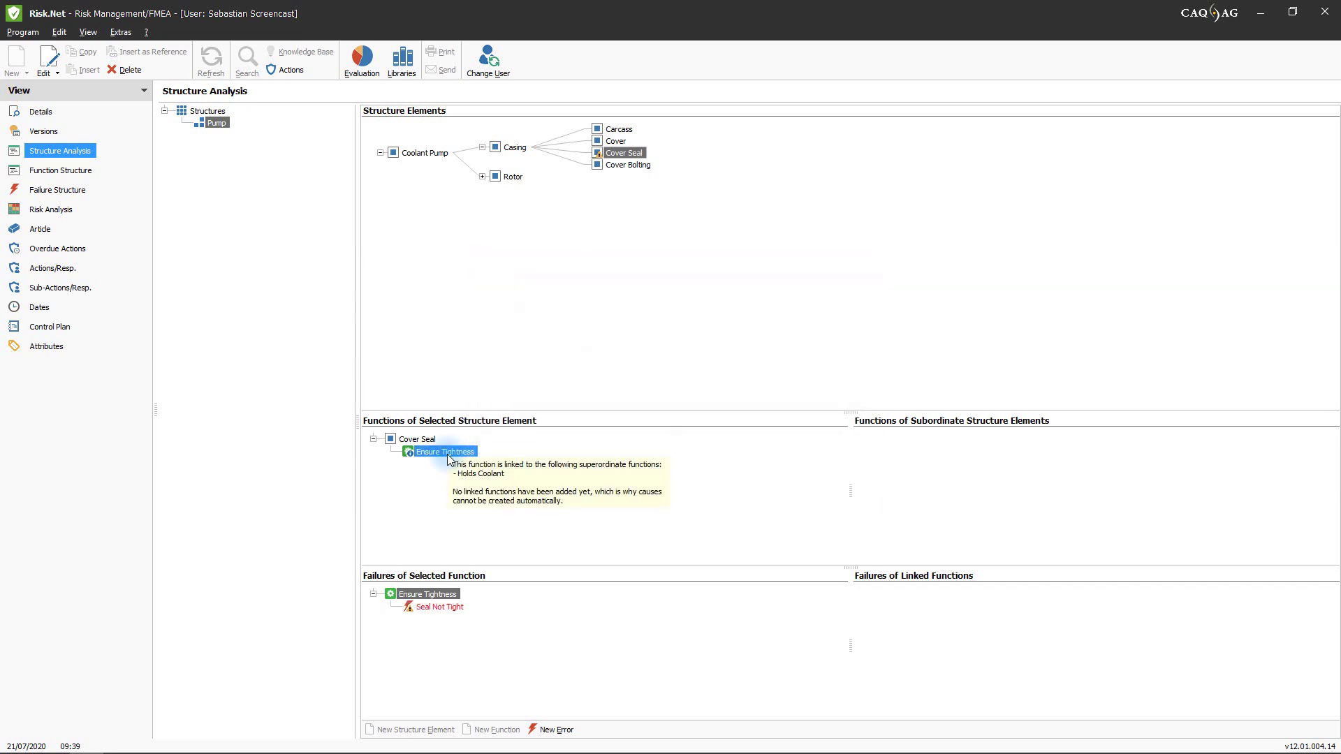
Add the failure Bolting Loose to the Cover Bolting's Join Elements function.
click(630, 166)
click(446, 451)
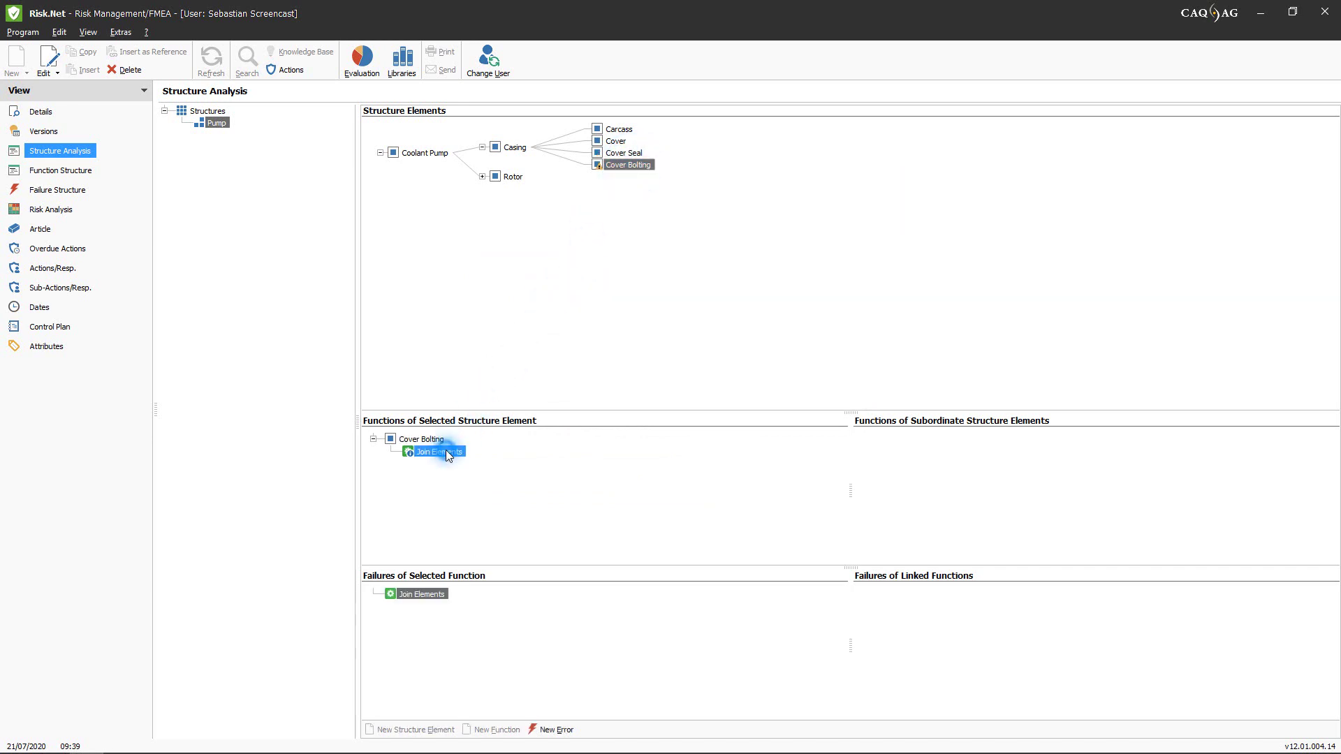
double_click(448, 454)
text(Bolting Loose)
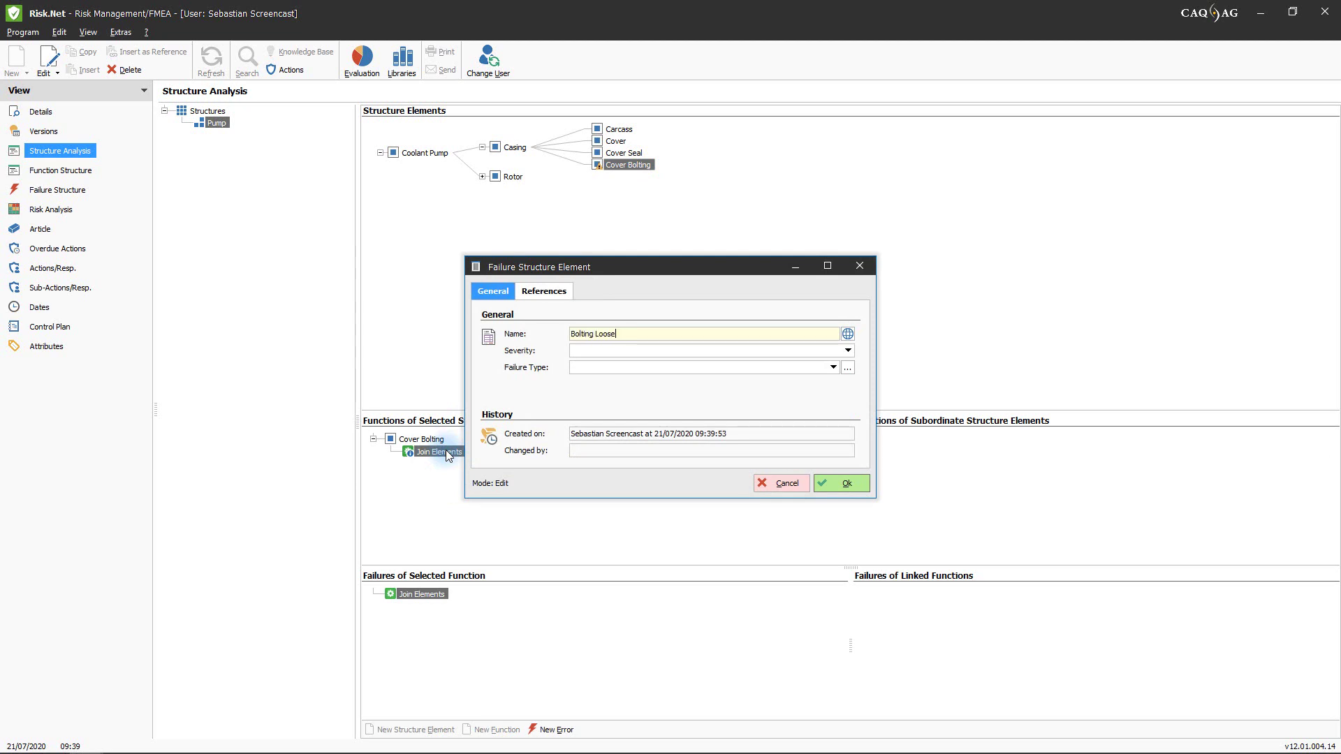
key(Return)
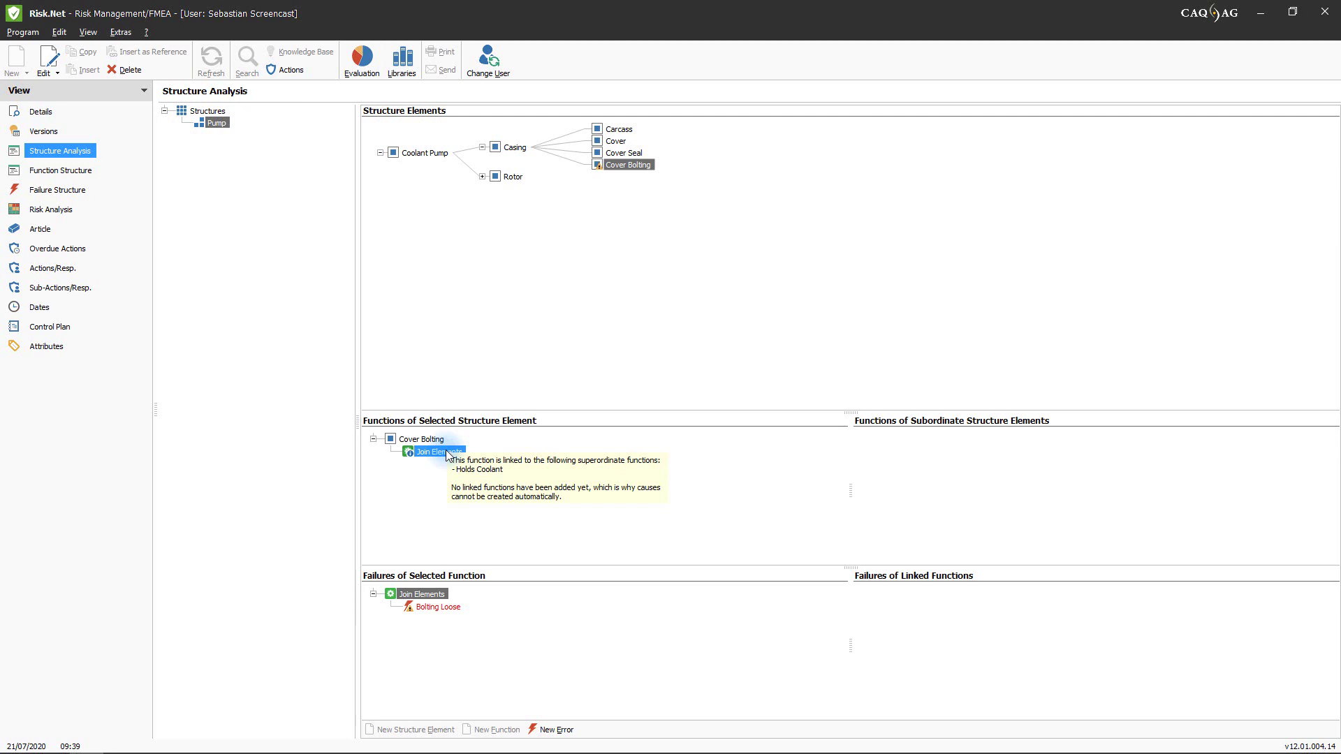
Link the failures Casing Leaks and Casing Breaks to the No Coolant Provision failure of the Coolant Pump's Coolant Provision function.
click(420, 154)
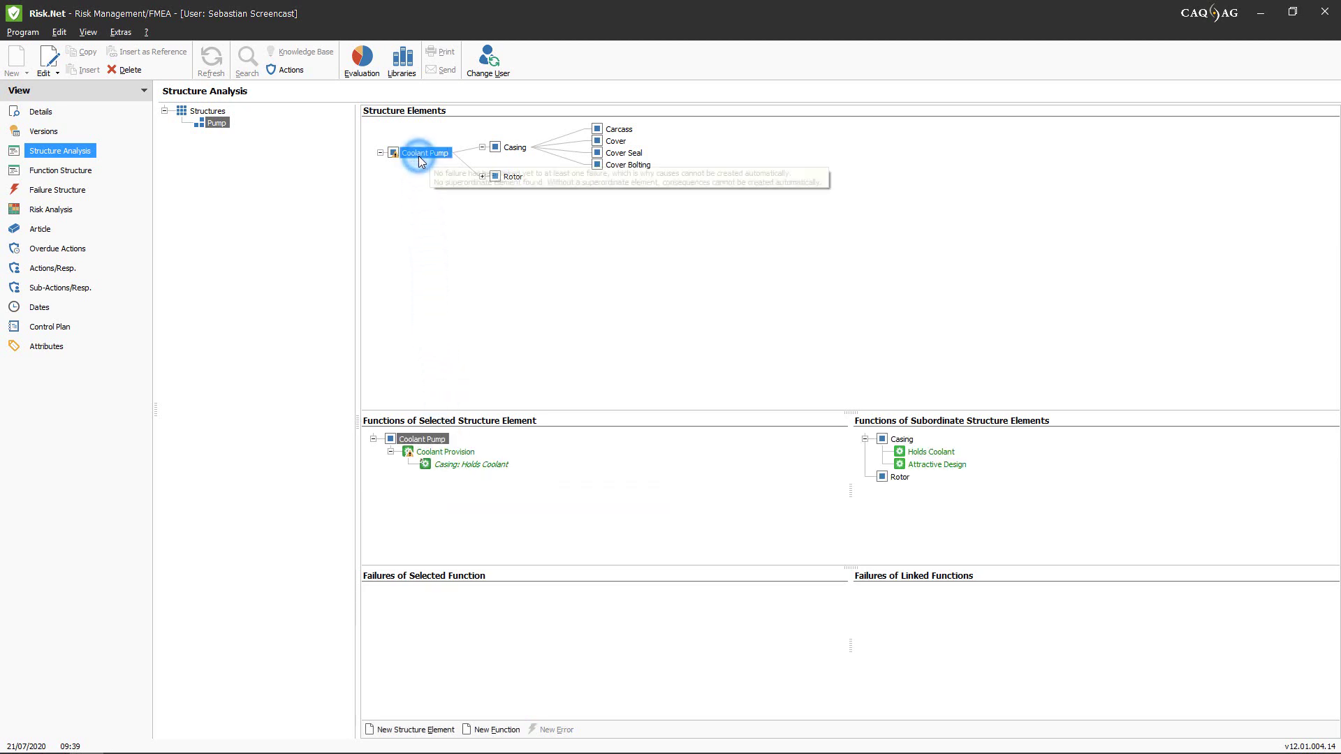
click(431, 452)
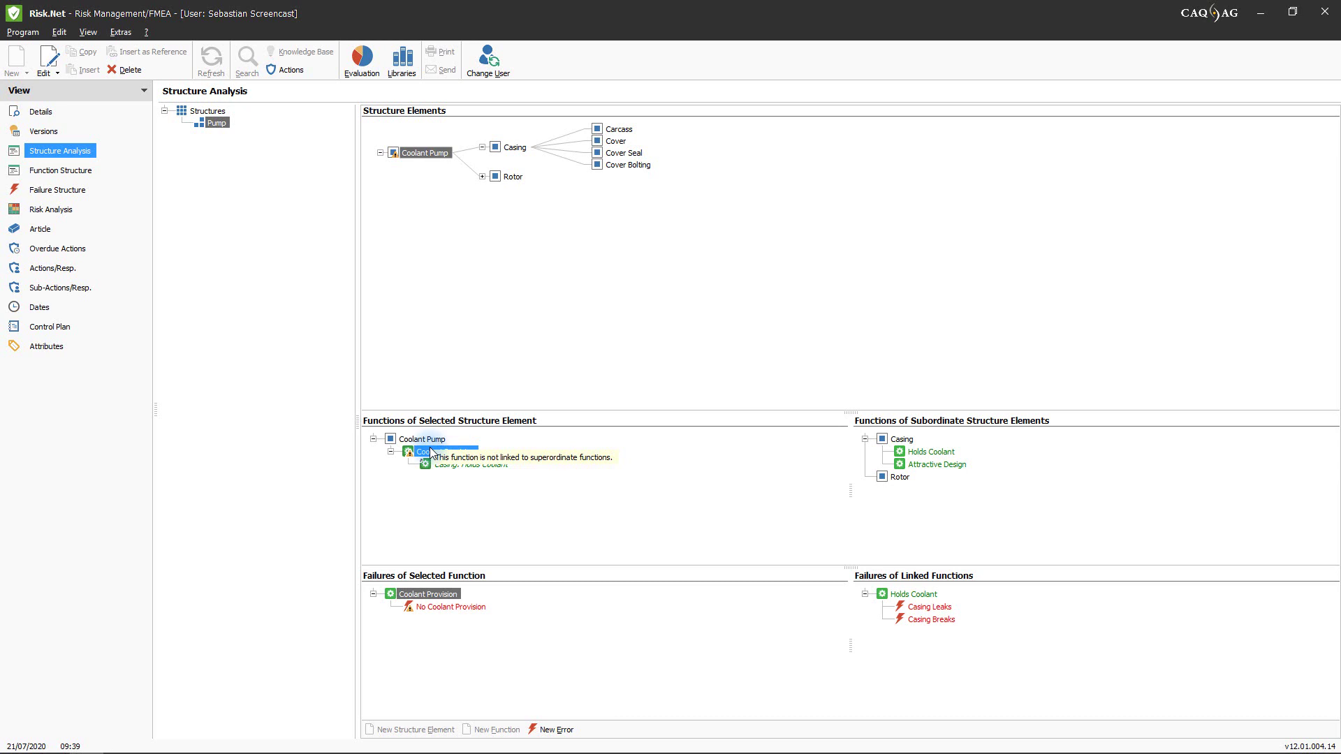
click(658, 515)
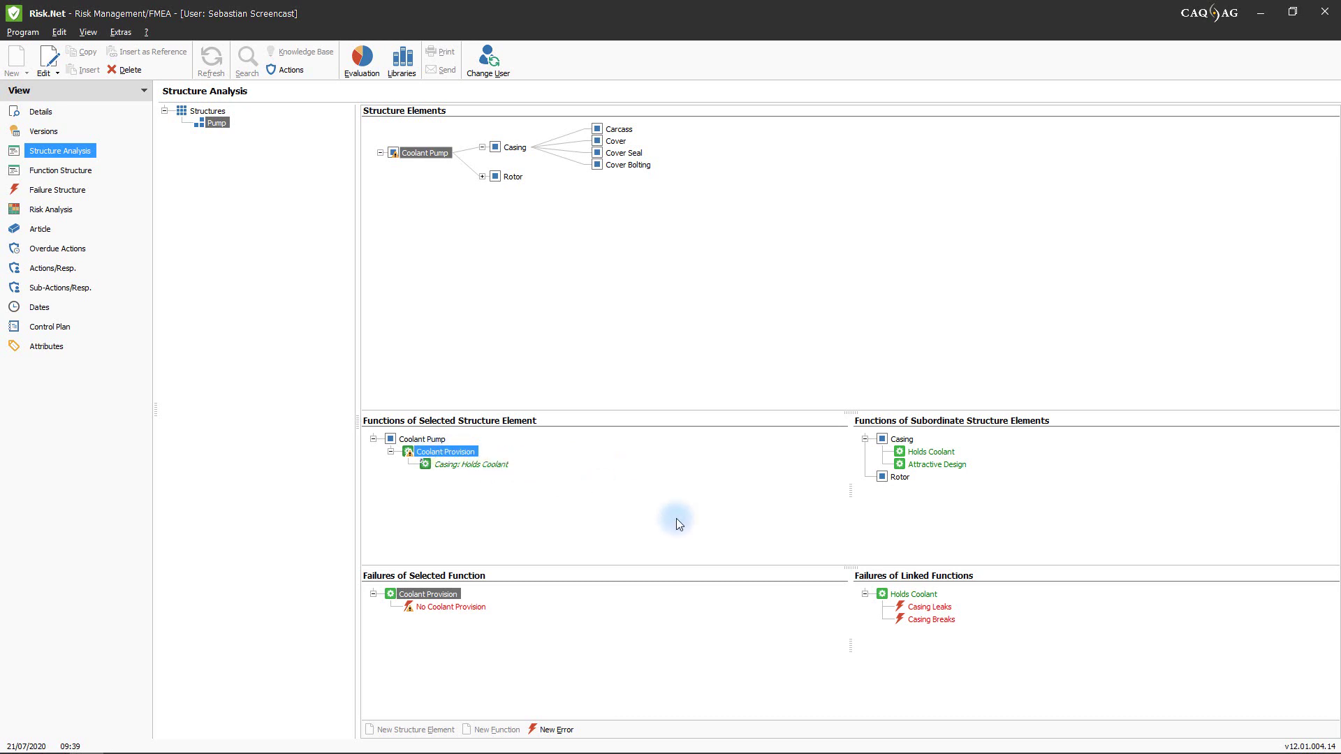
drag(929, 606, 457, 606)
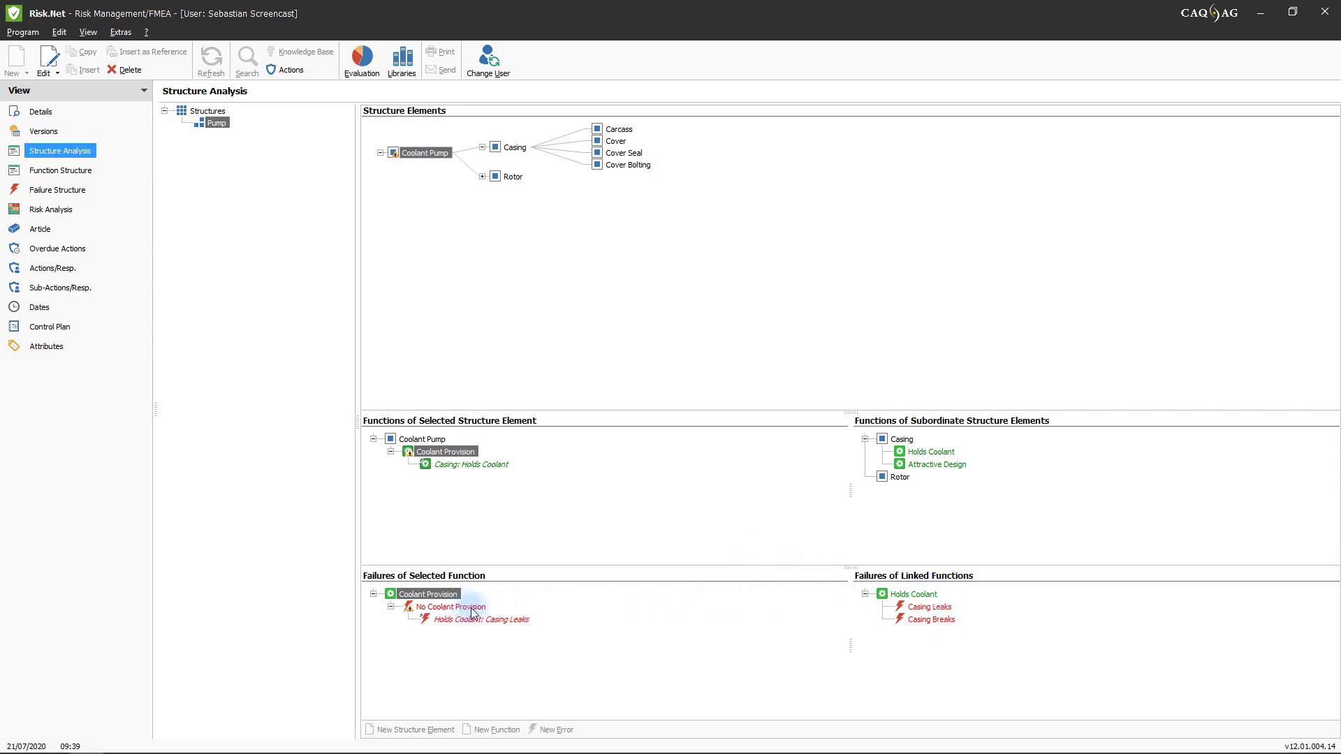
drag(931, 620, 466, 607)
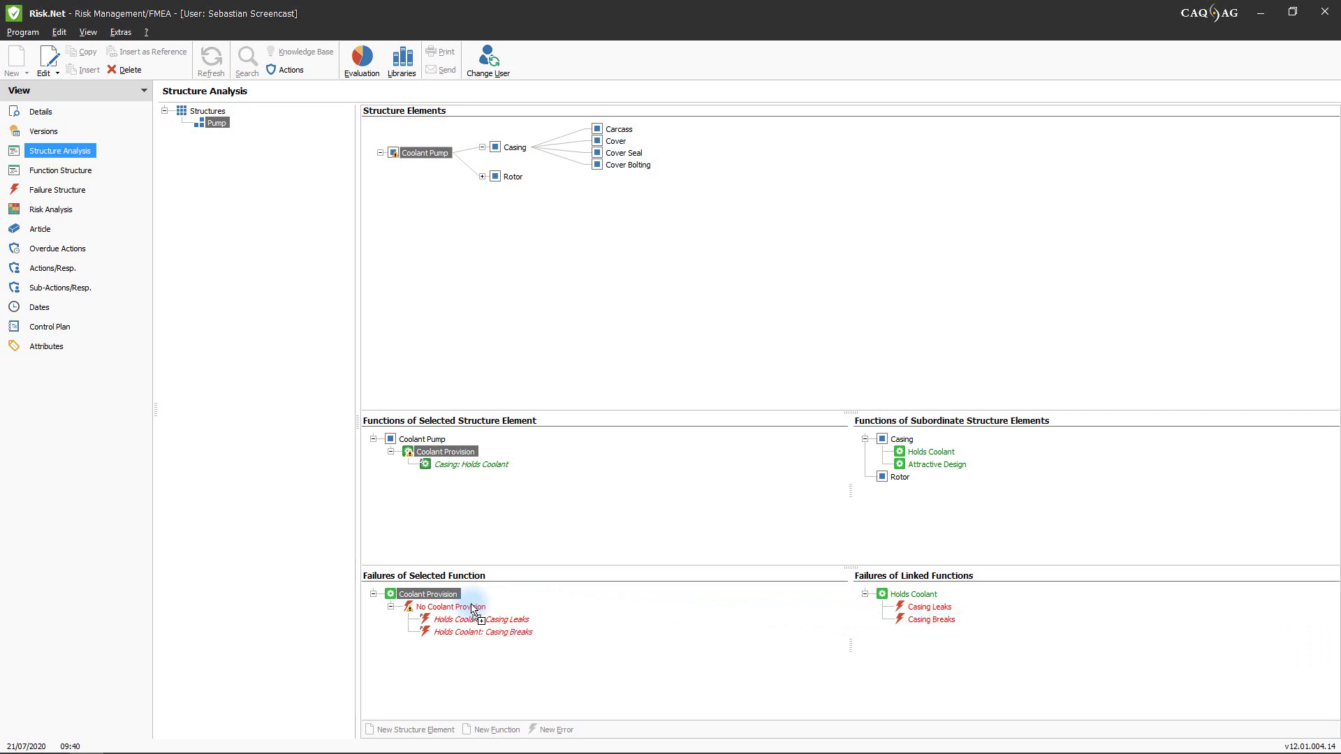
Under the Casing's Holds Coolant function, link all four subordinate failures to Casing Leaks, and link Breaks under Pressure and Bolting Loose to Casing Breaks.
click(515, 148)
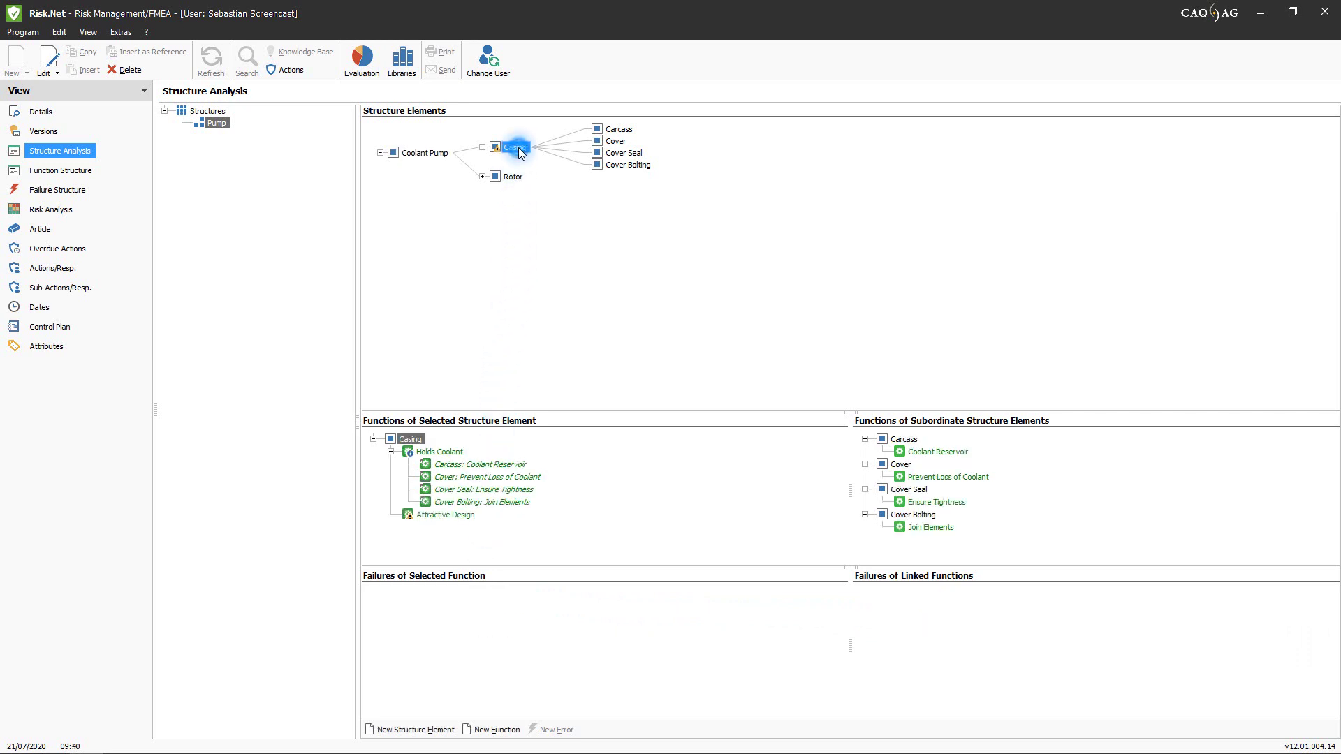
click(442, 452)
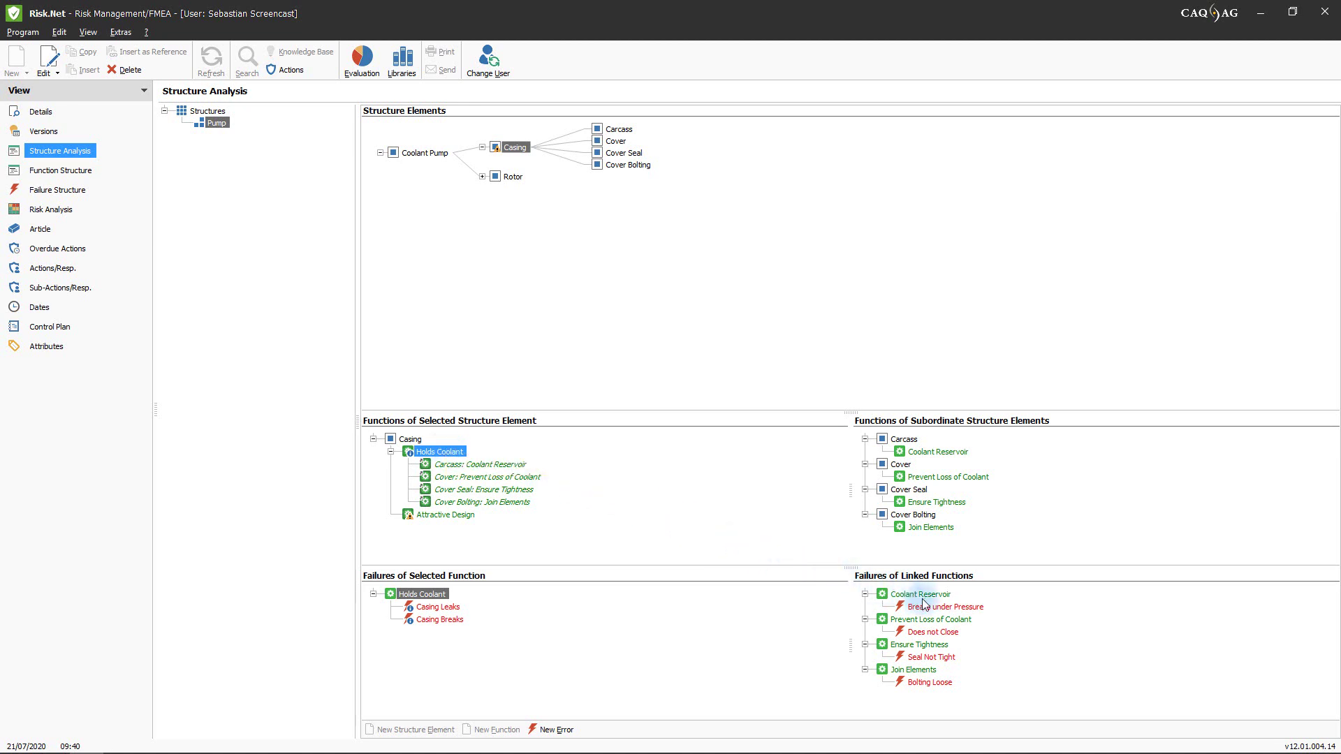
drag(937, 612, 453, 611)
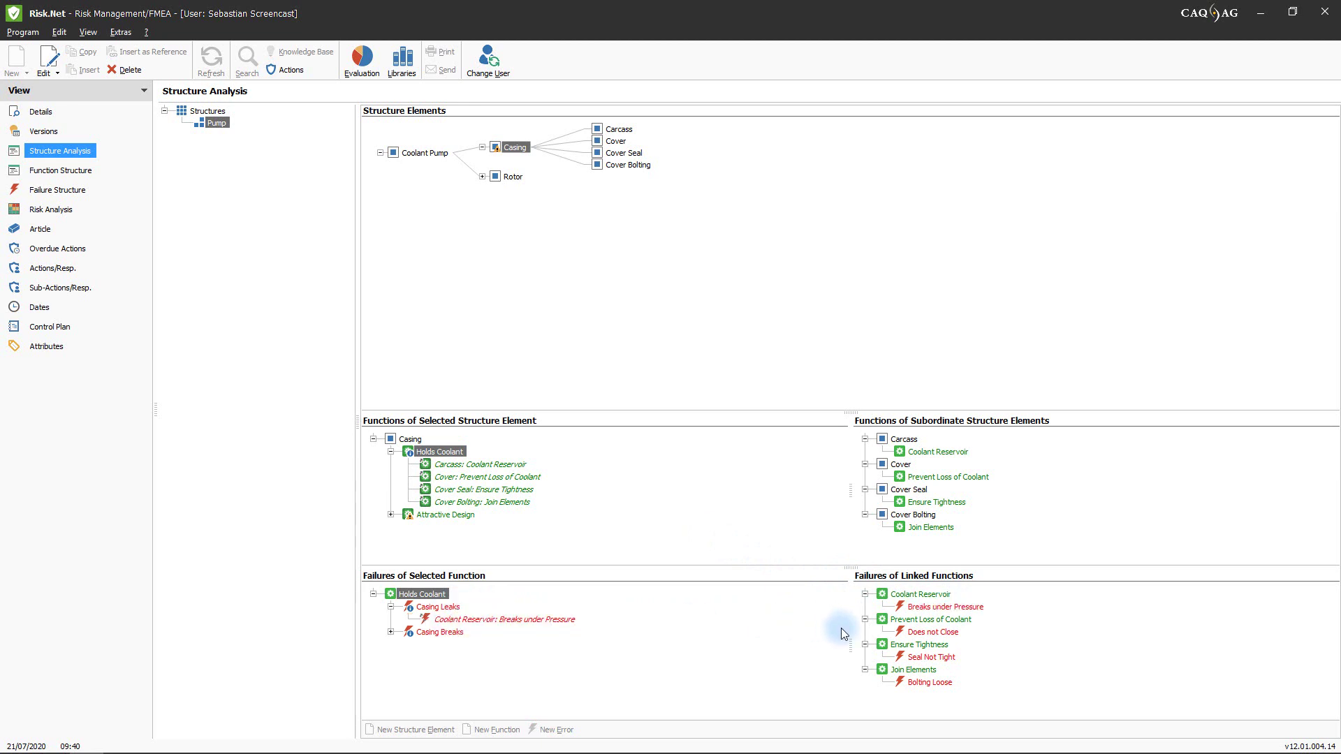
drag(914, 633, 454, 610)
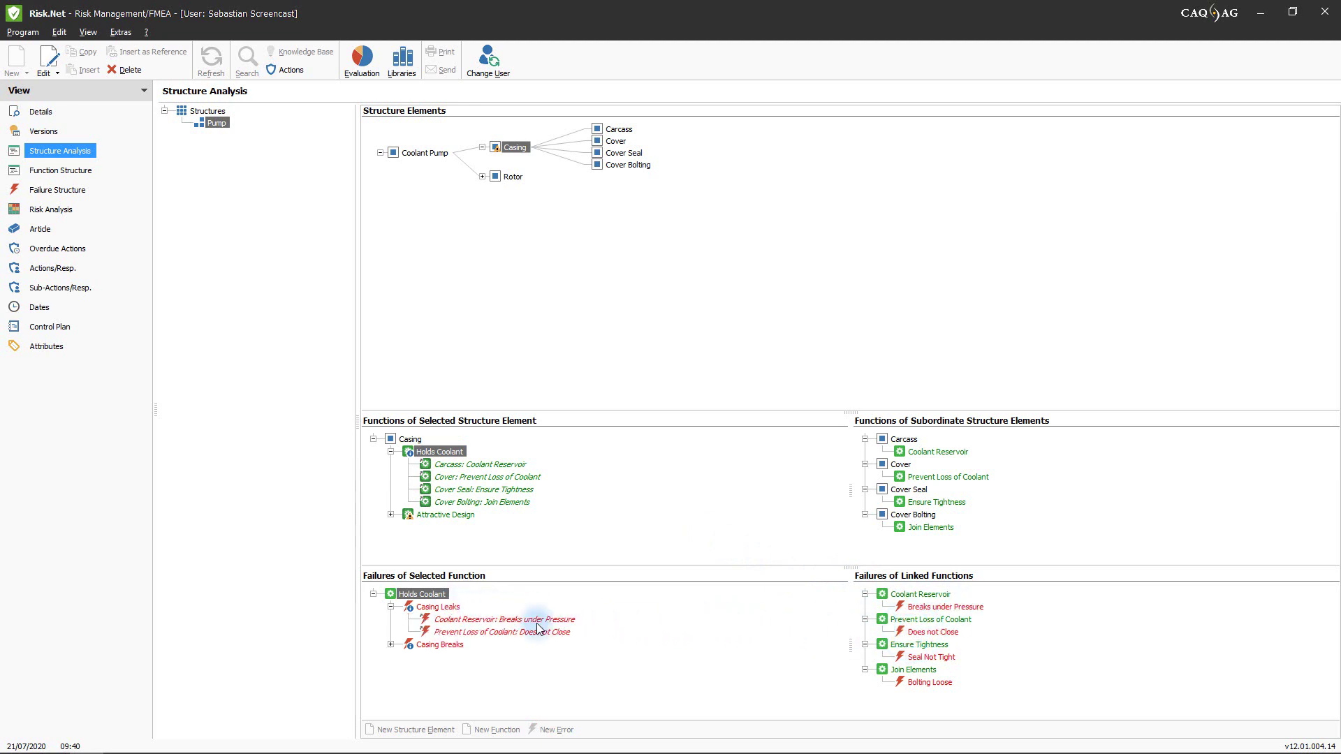
drag(915, 658, 444, 616)
click(917, 683)
drag(918, 683, 456, 613)
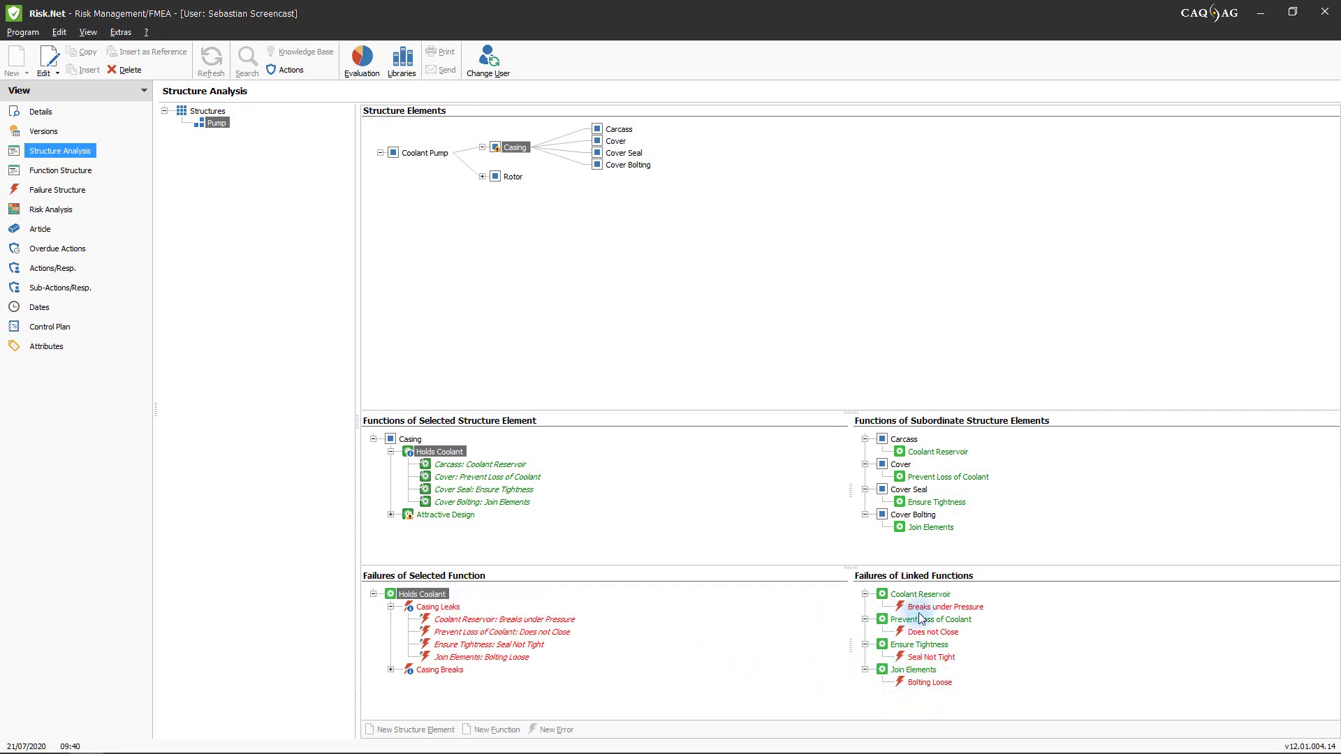
drag(919, 613, 482, 679)
drag(918, 684, 459, 677)
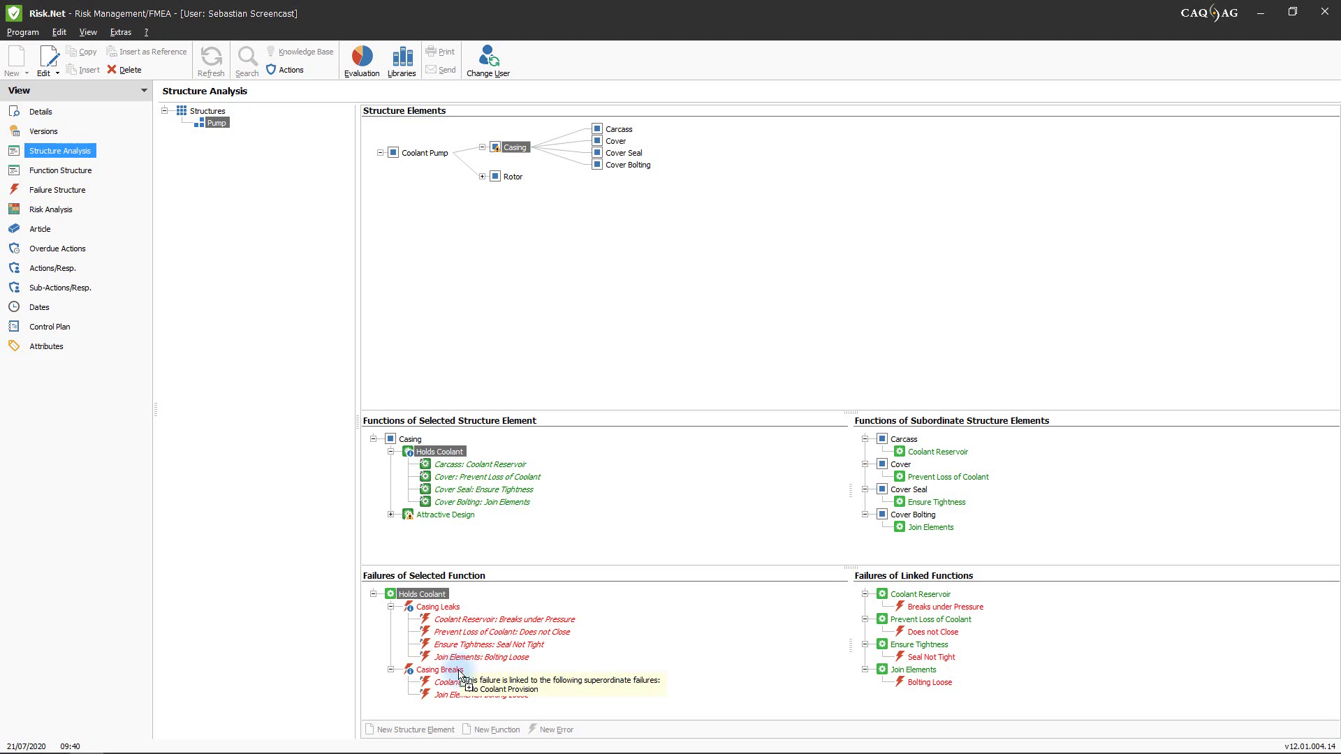
Start a new VDA/AIAG 2019 risk analysis named Coolant Pump and select its risk evaluation.
click(44, 116)
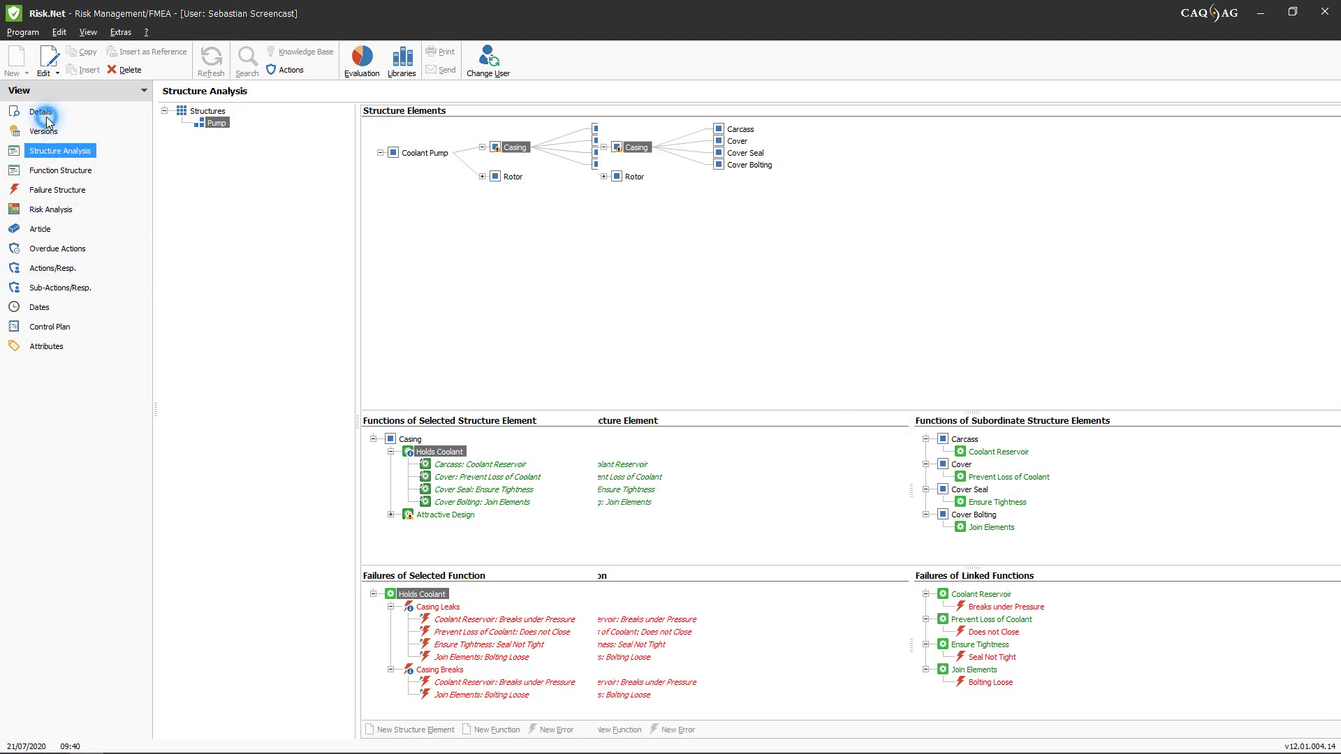
click(24, 66)
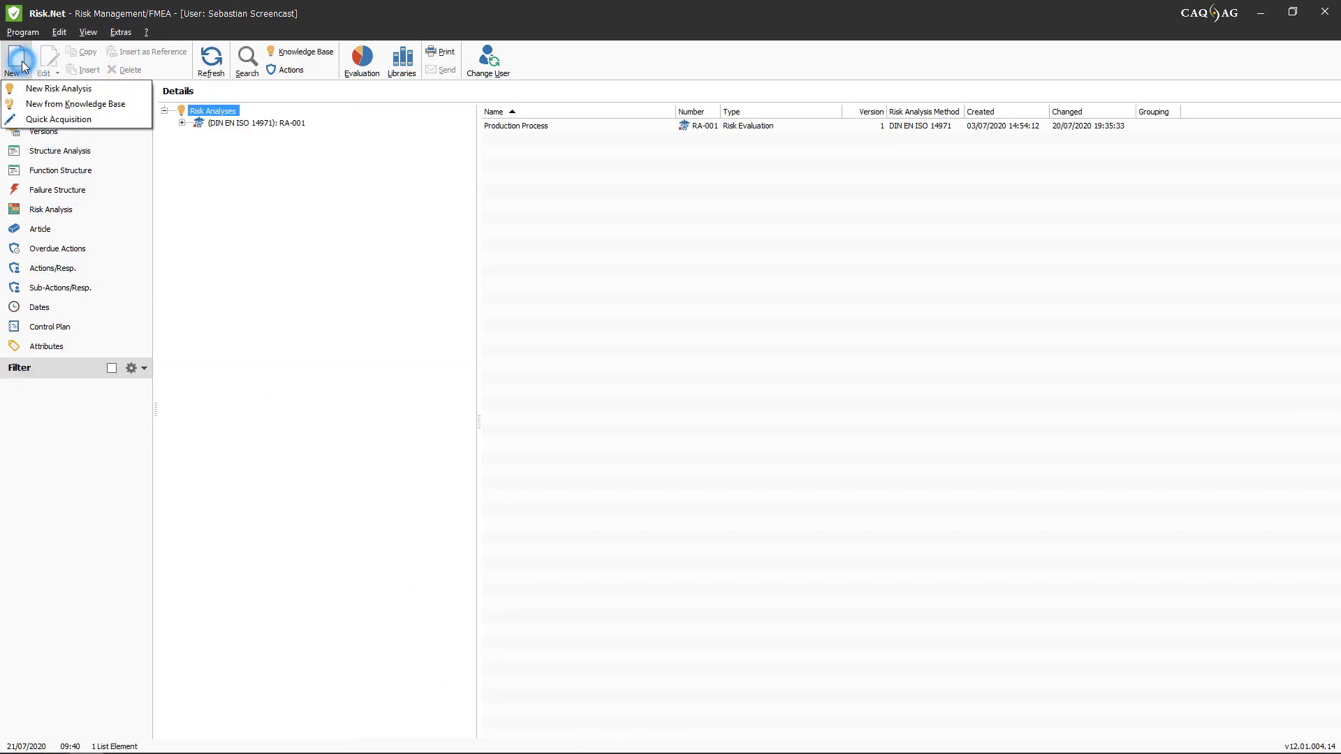
click(43, 88)
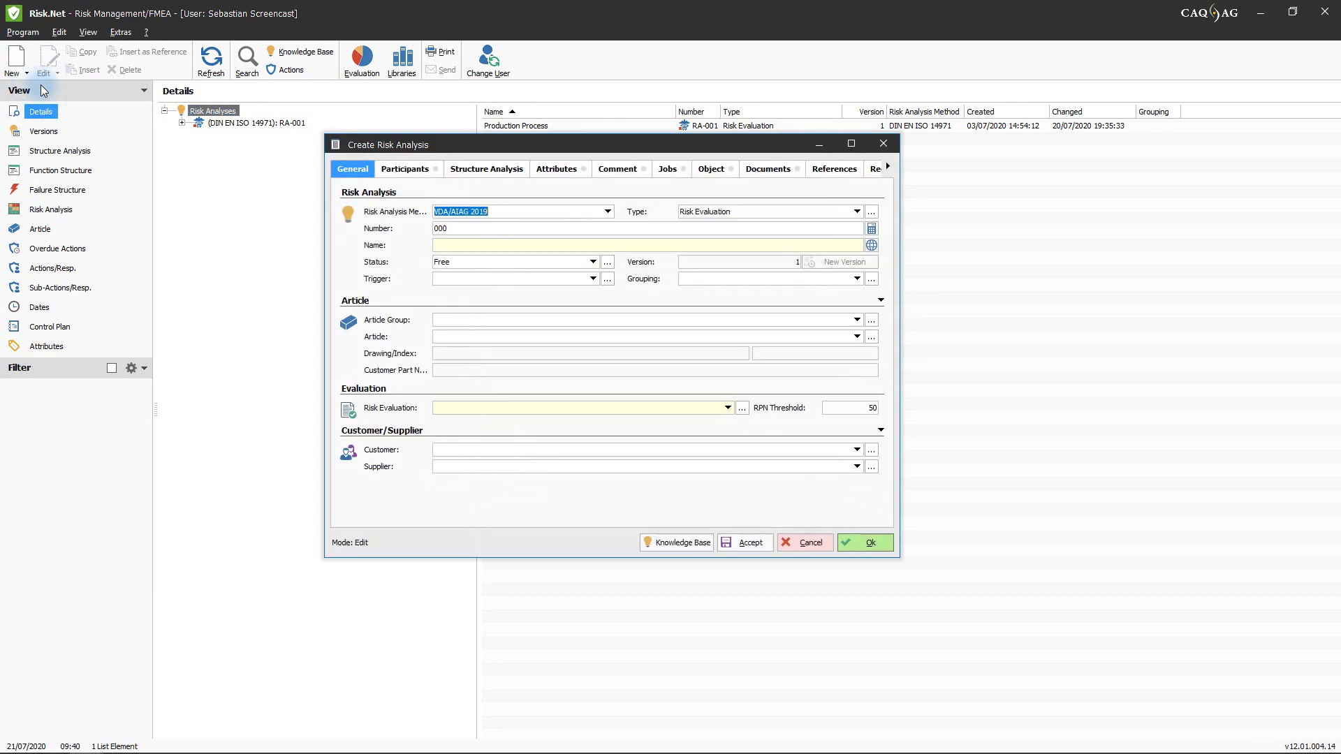
click(447, 245)
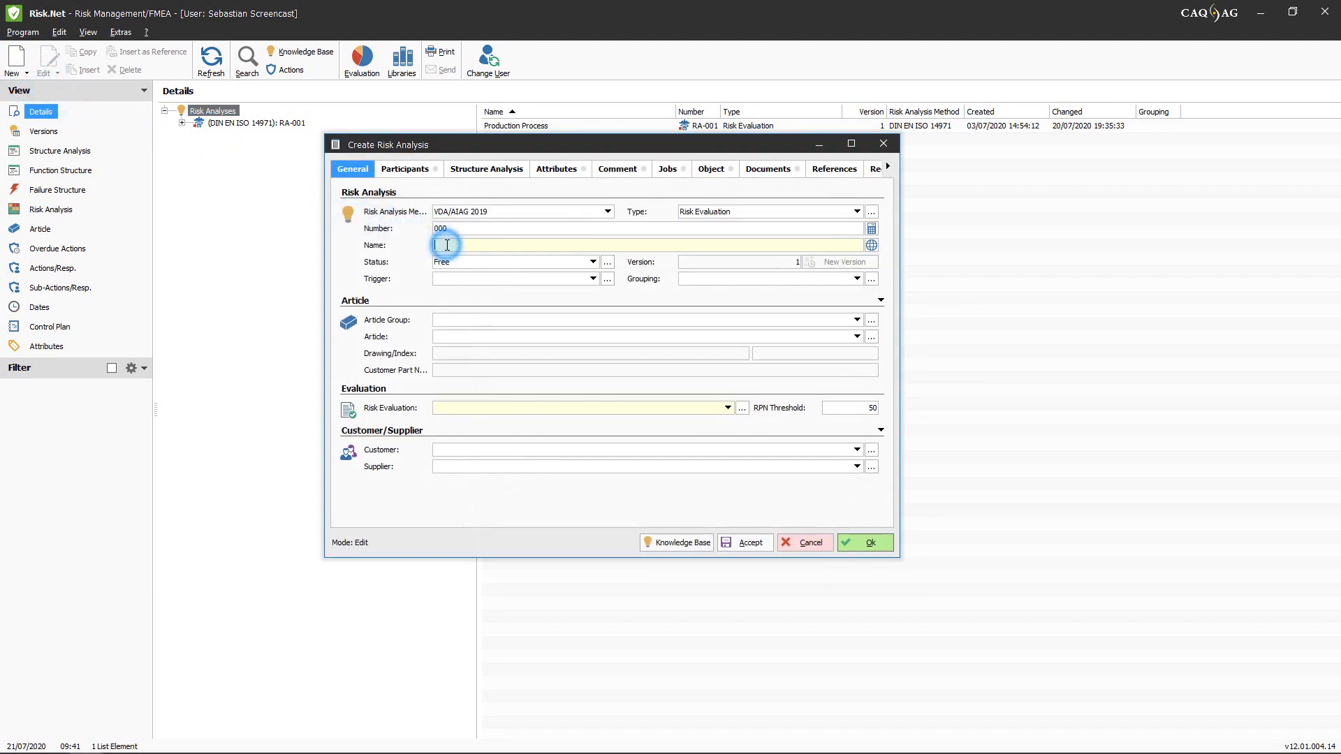
text(Coolant Pump)
click(727, 410)
click(576, 434)
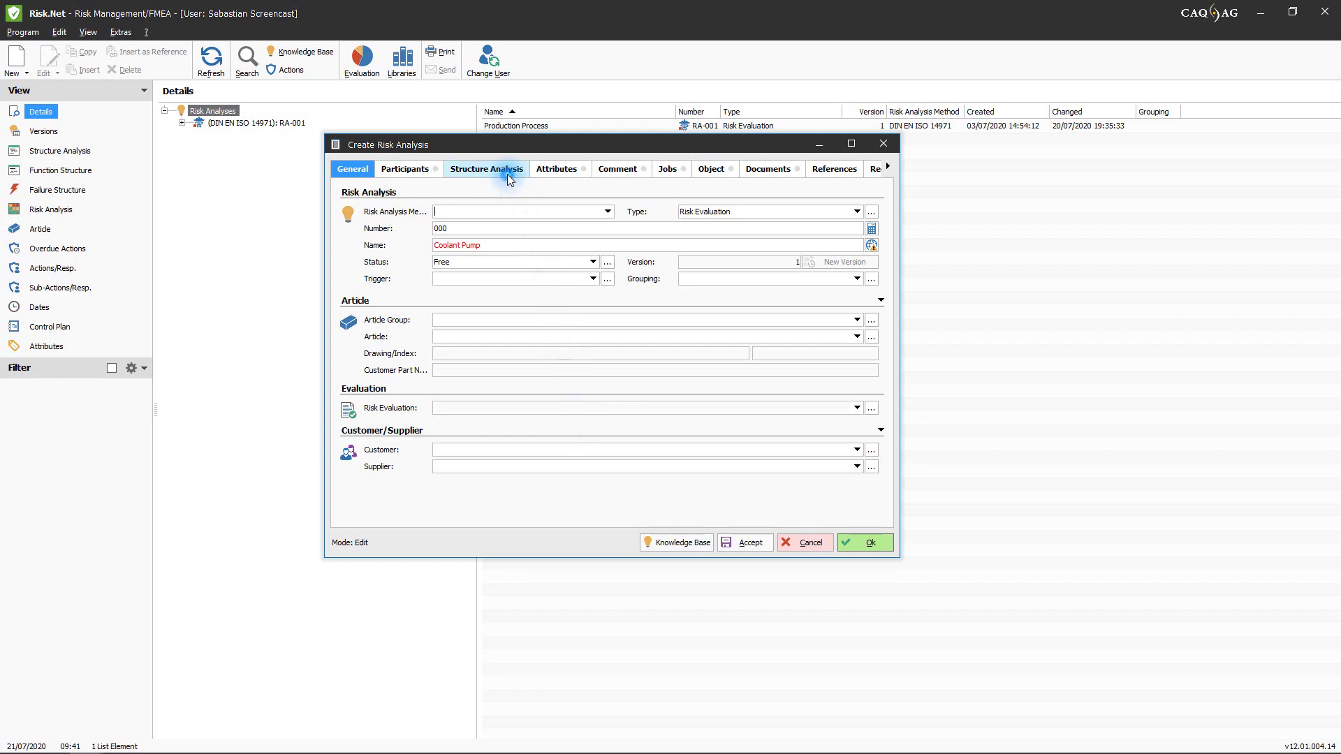
Set the structure world to Pump and the focus element to Casing, and generate the risk analysis from them, saving the record.
click(507, 174)
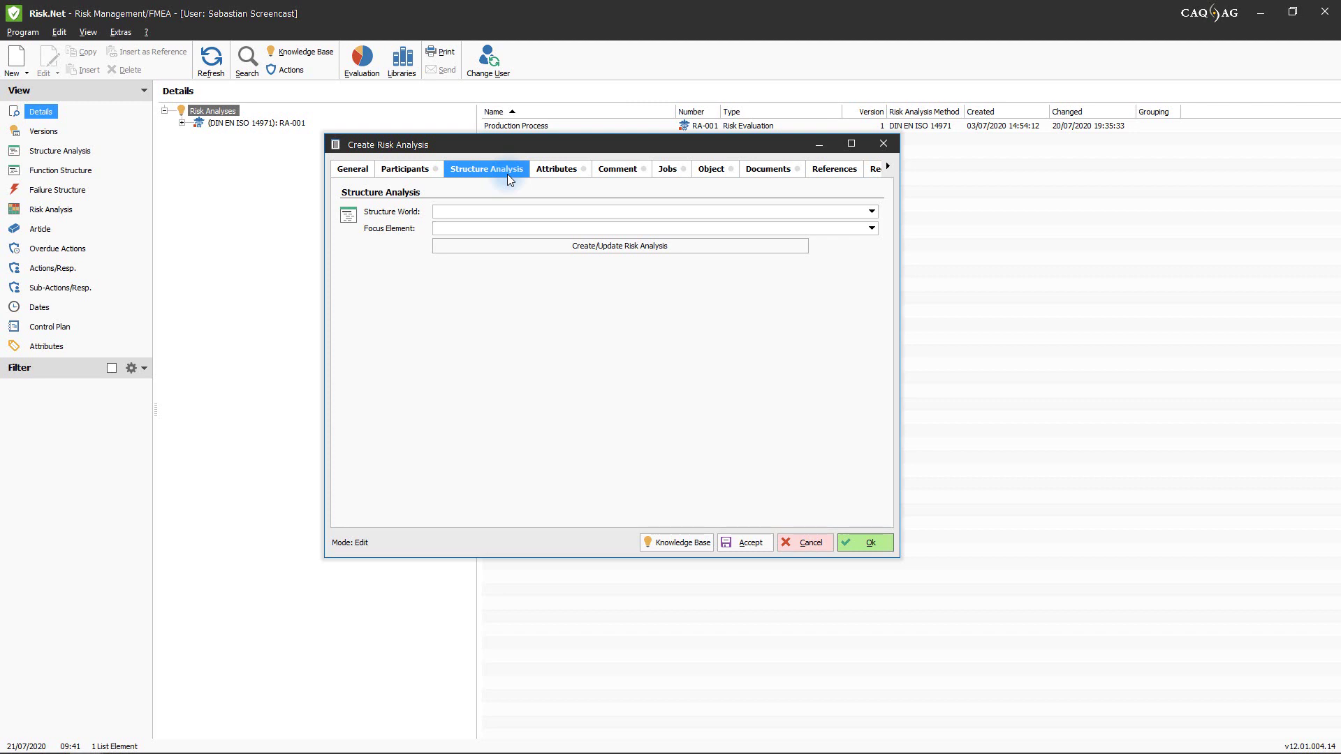
click(872, 211)
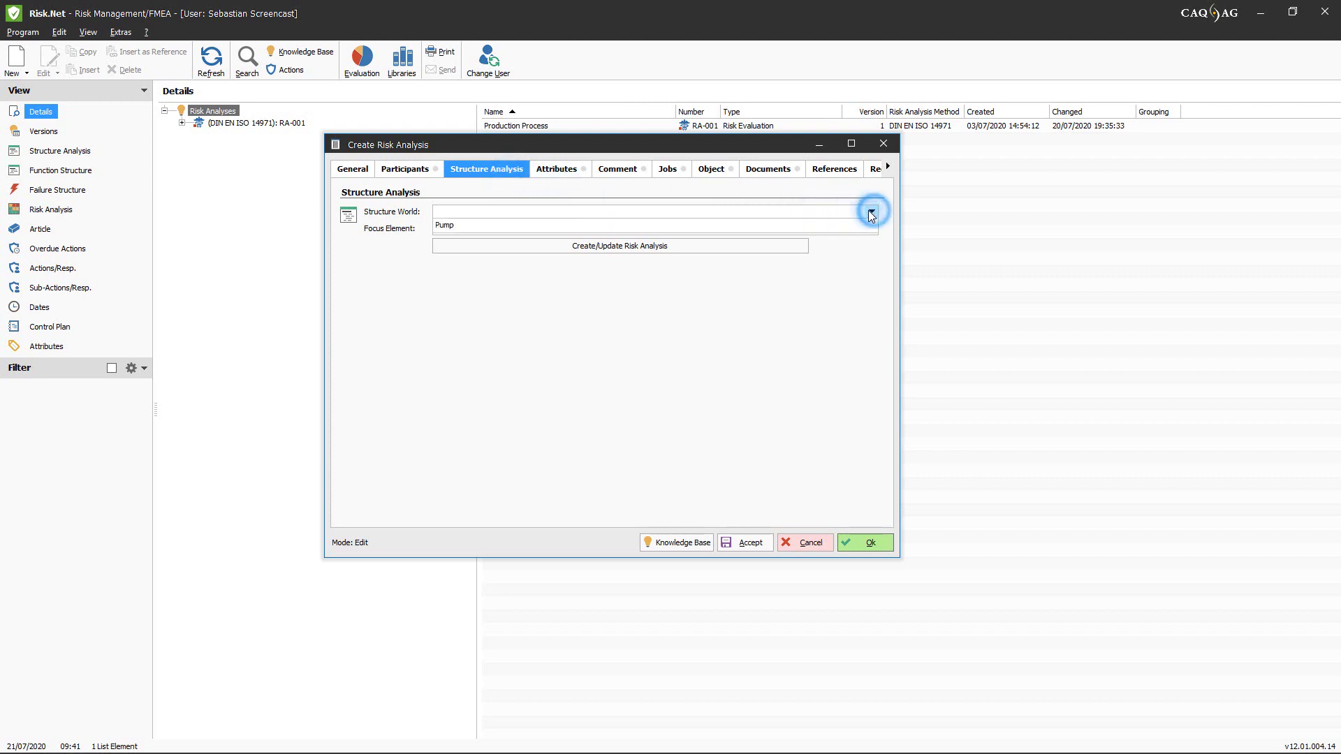
click(818, 225)
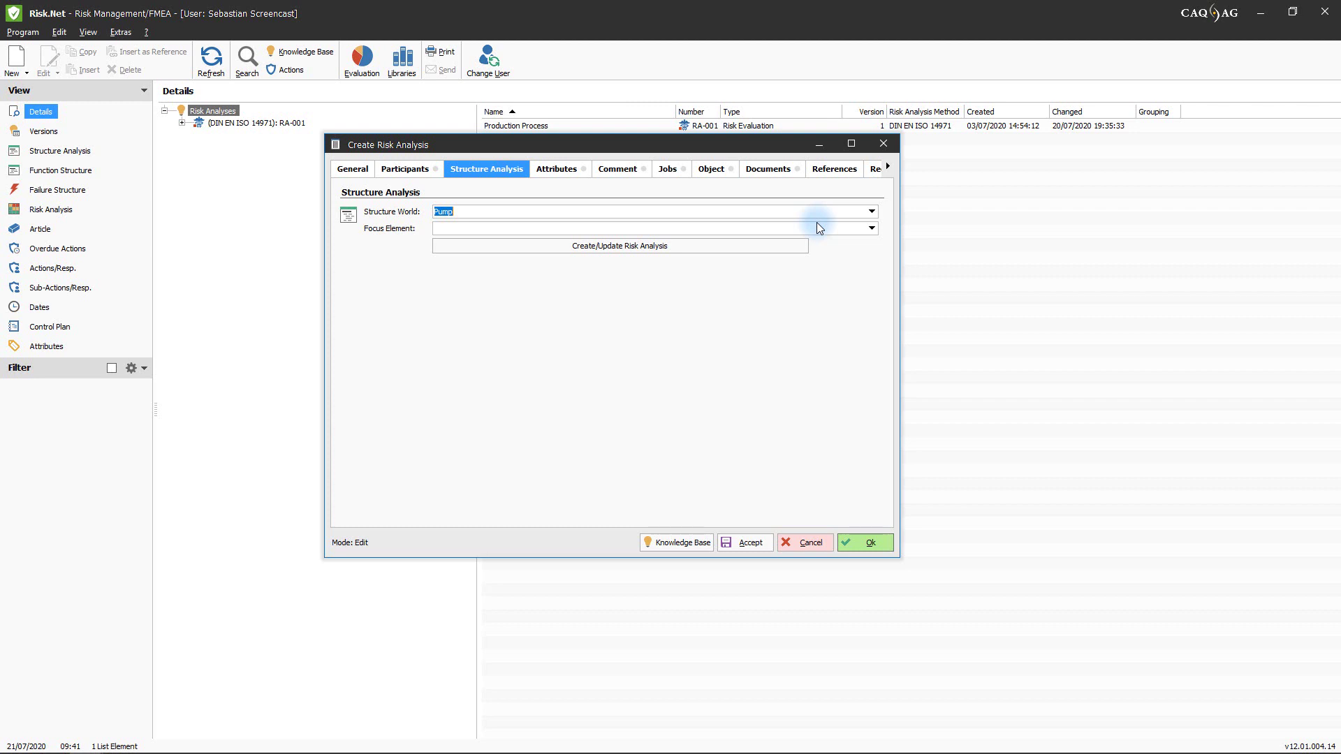
click(871, 229)
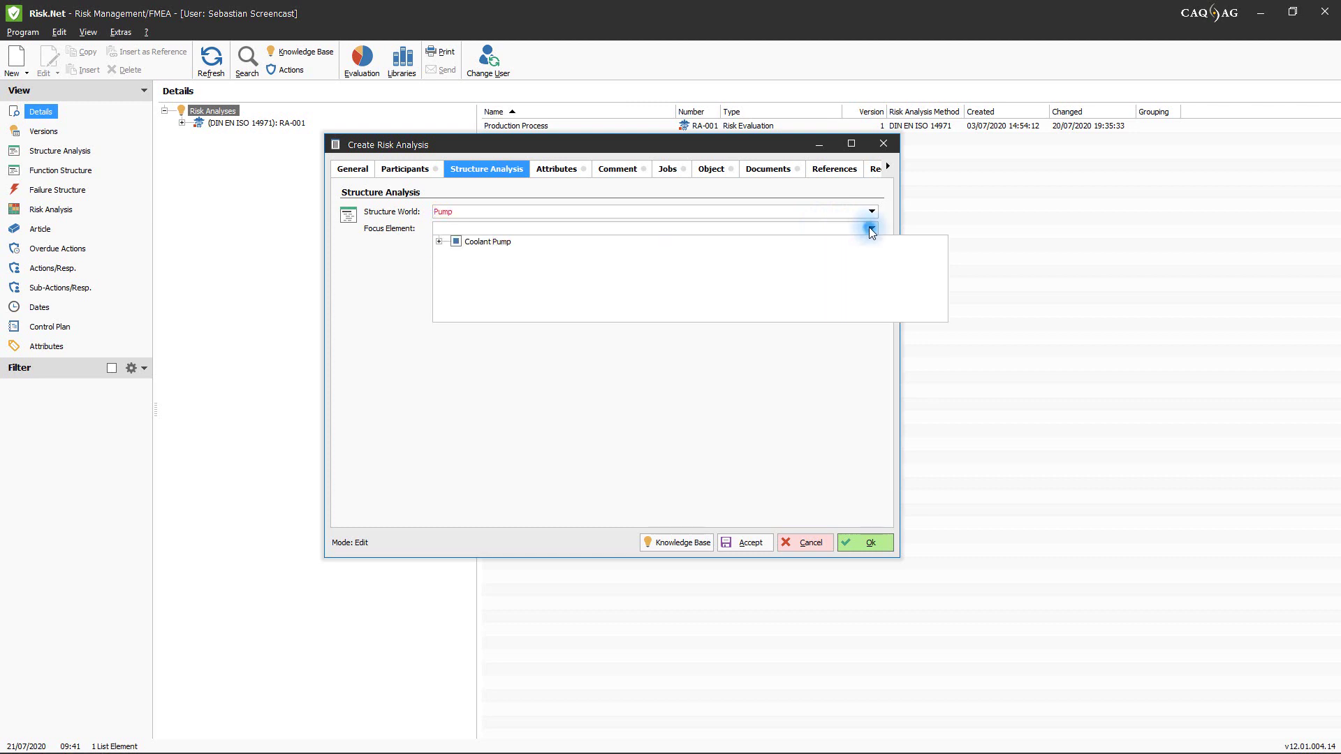
click(439, 242)
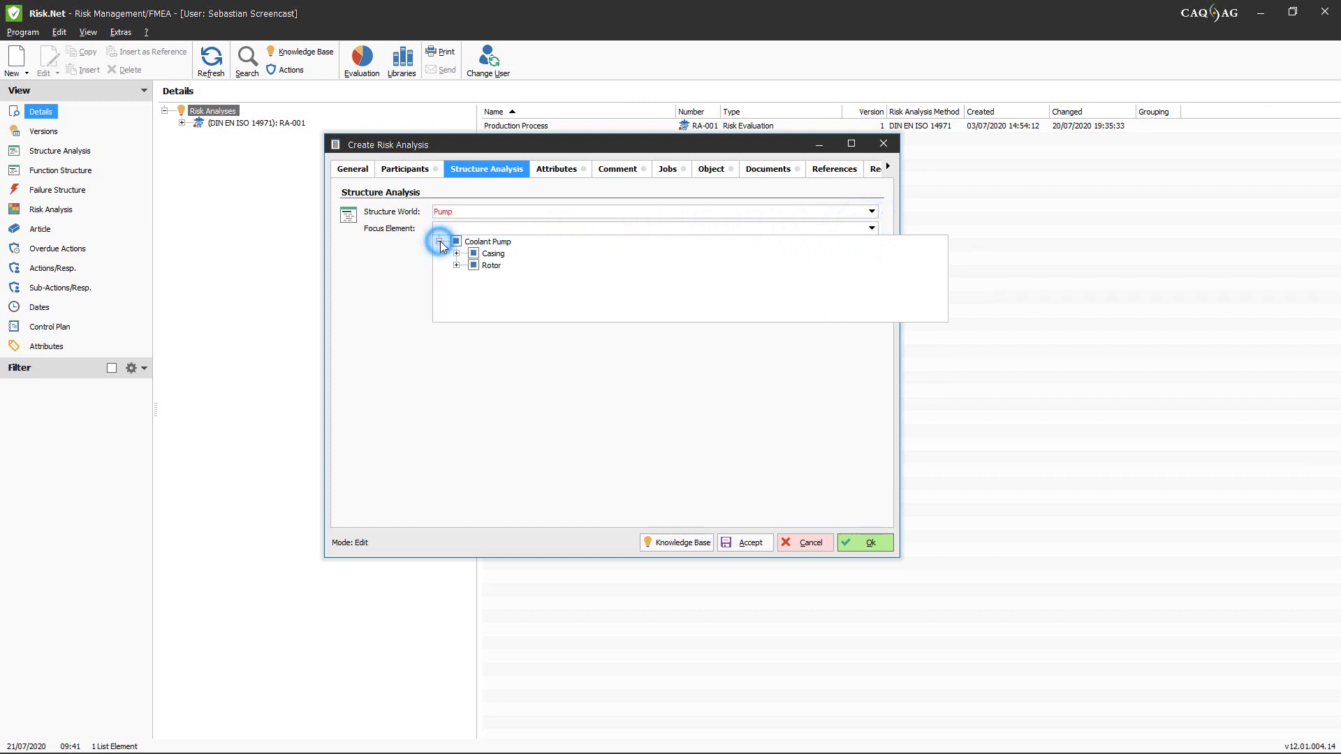
click(488, 256)
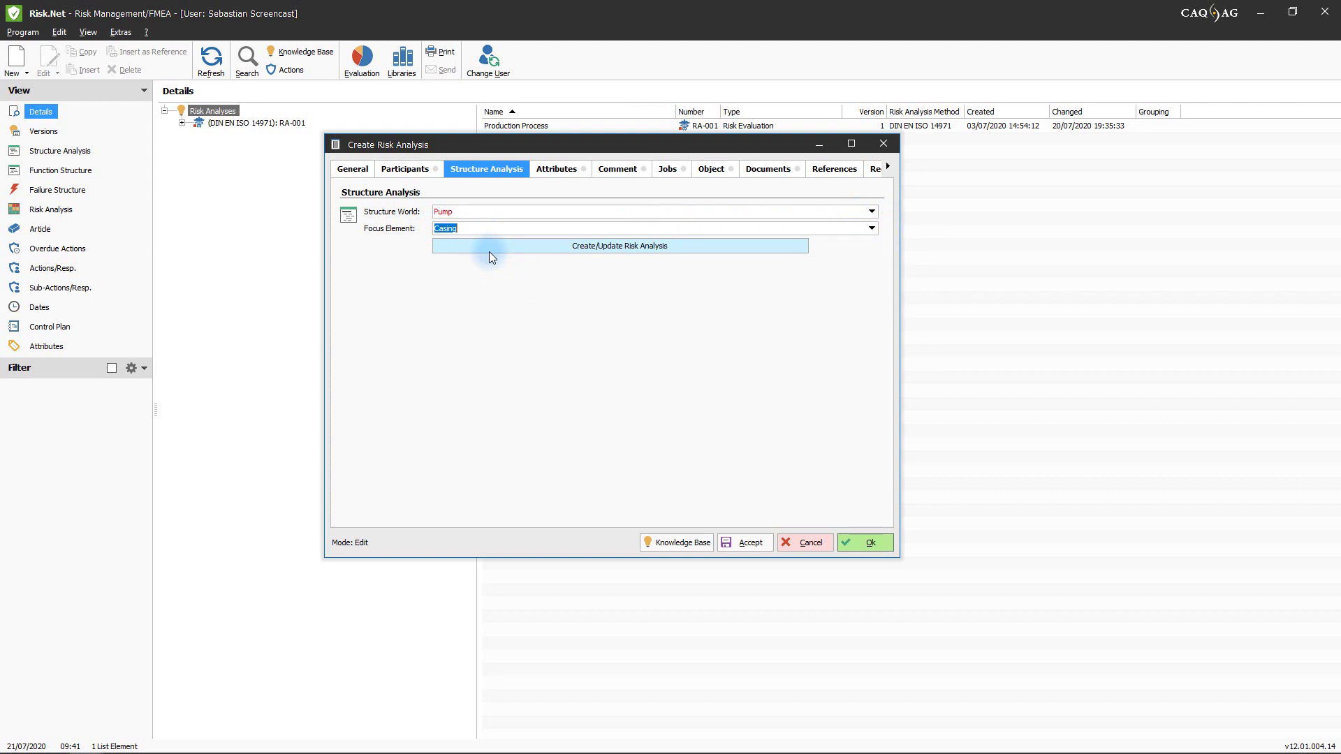
click(559, 248)
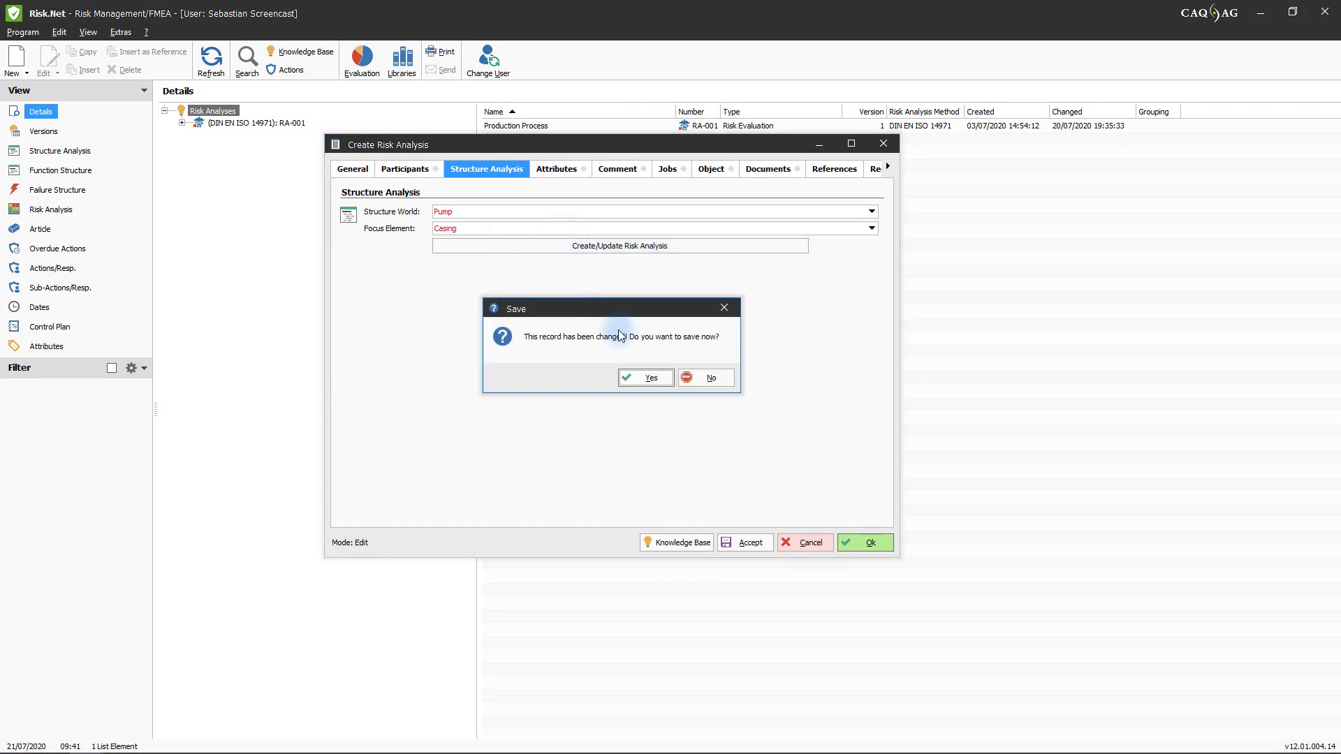
click(640, 378)
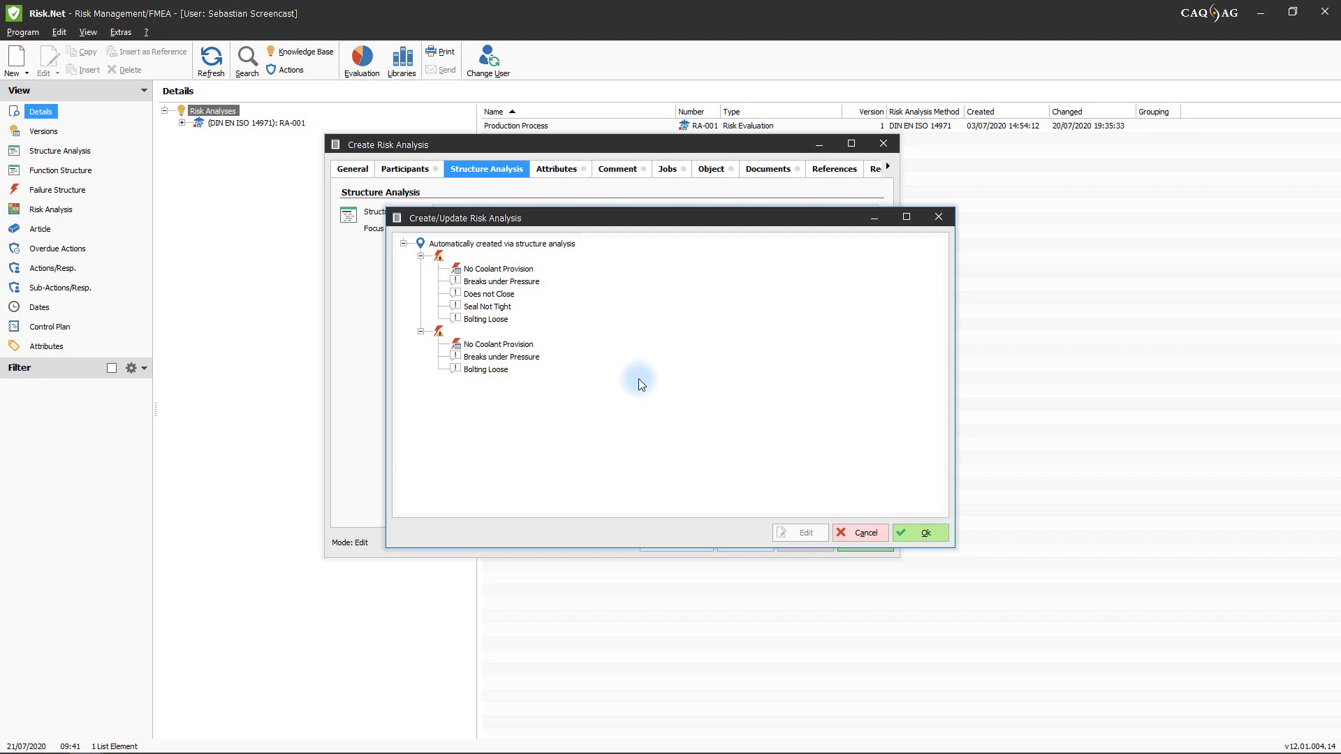
Assign the failure type Leakiness to the first generated failure and Damage to the second.
click(440, 258)
double_click(441, 259)
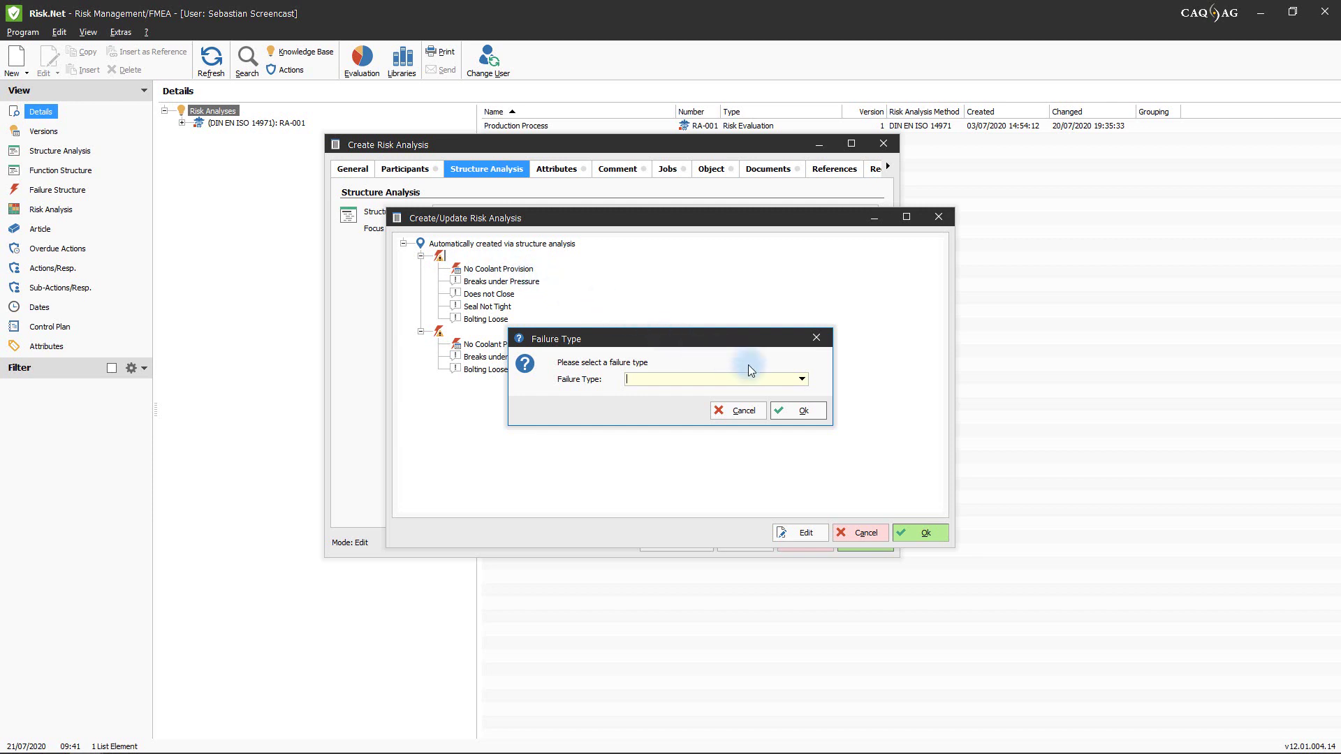
click(801, 380)
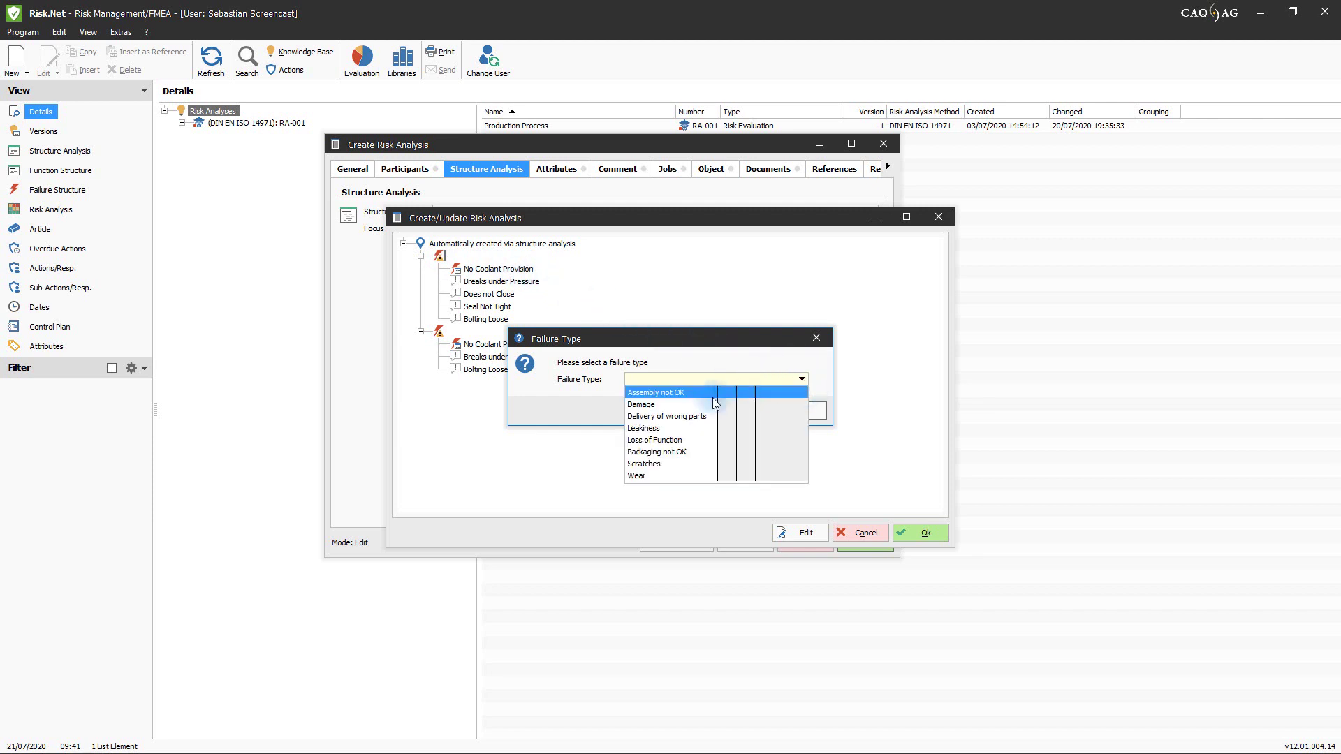
click(655, 424)
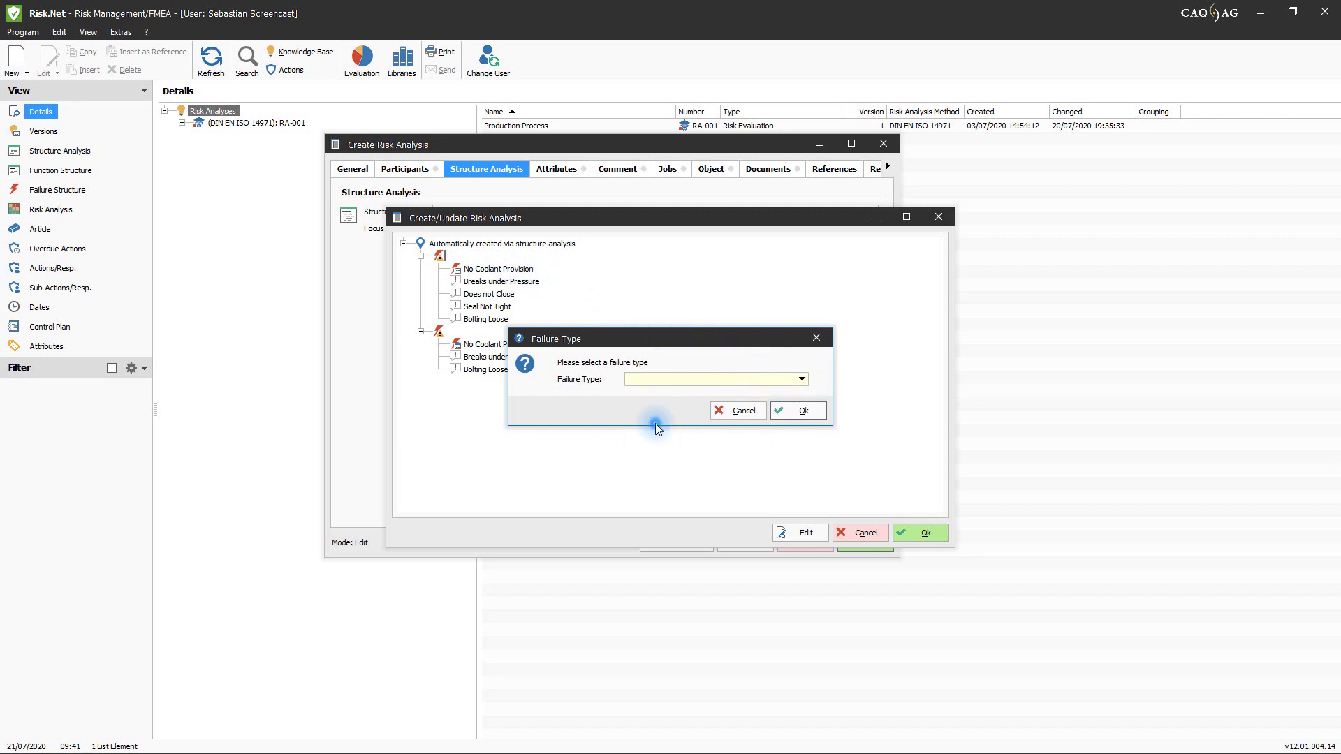
click(788, 413)
double_click(438, 331)
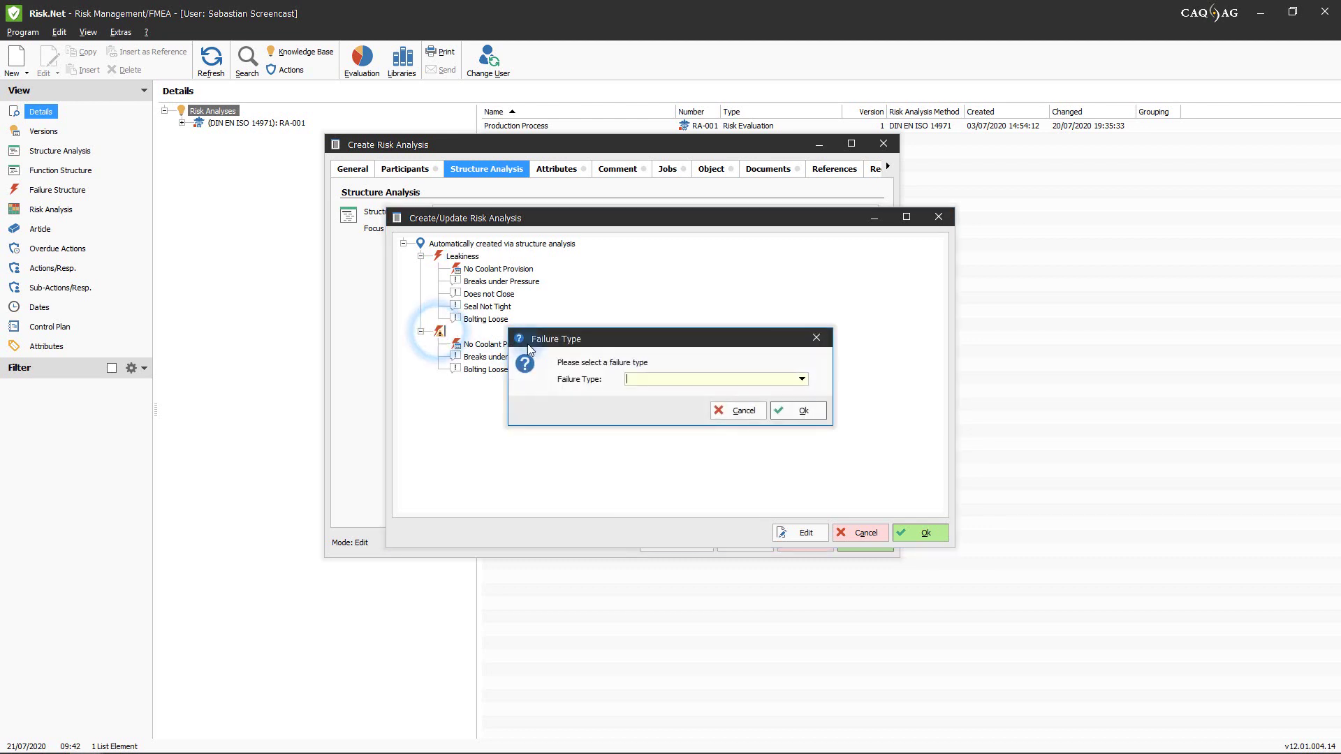
click(802, 379)
click(672, 404)
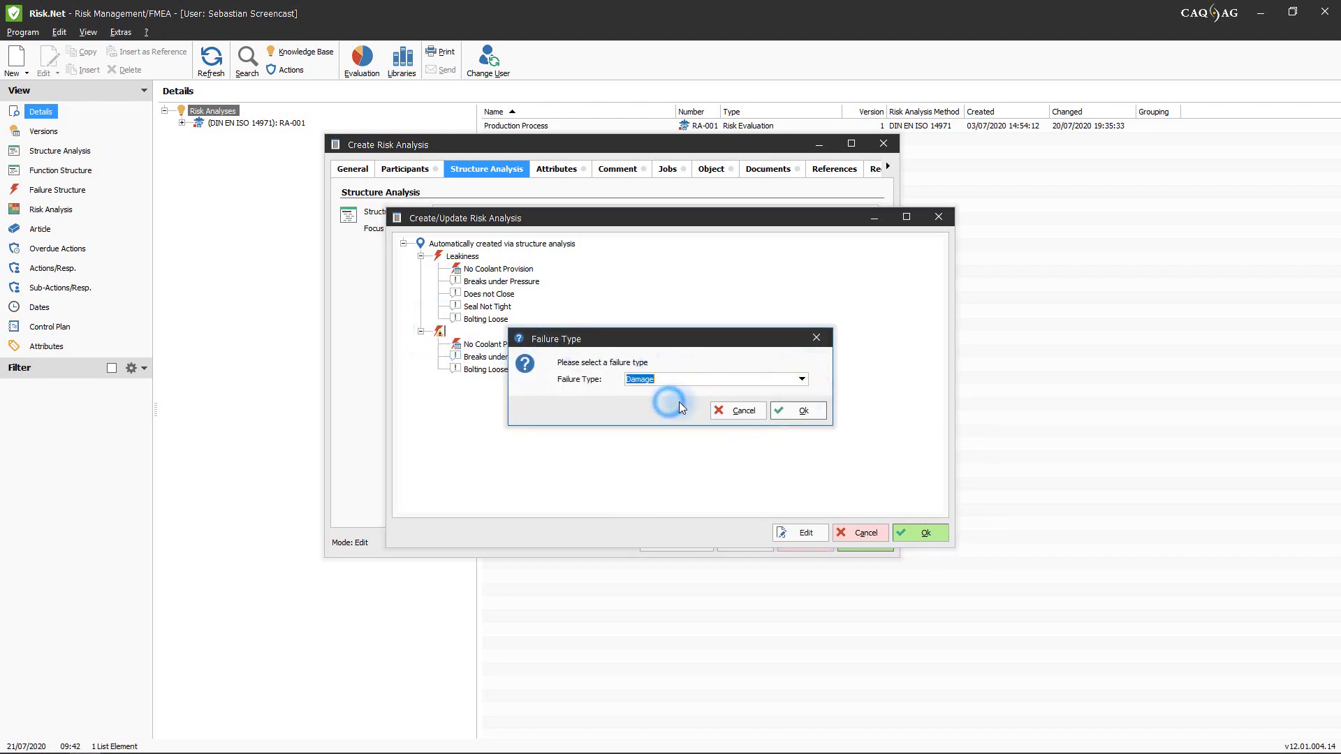
click(801, 413)
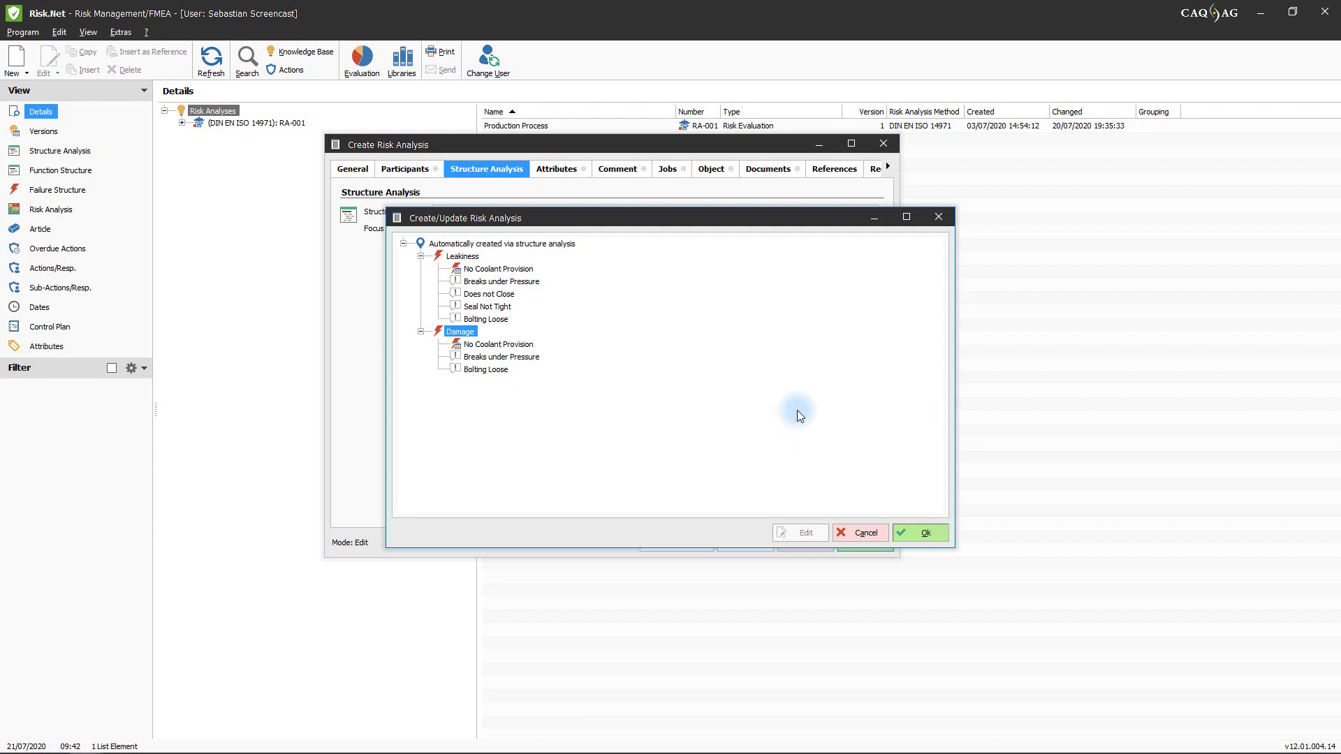
Confirm the creation of the risk analysis from the structure analysis and close the Coolant Pump record with its changes accepted.
click(913, 534)
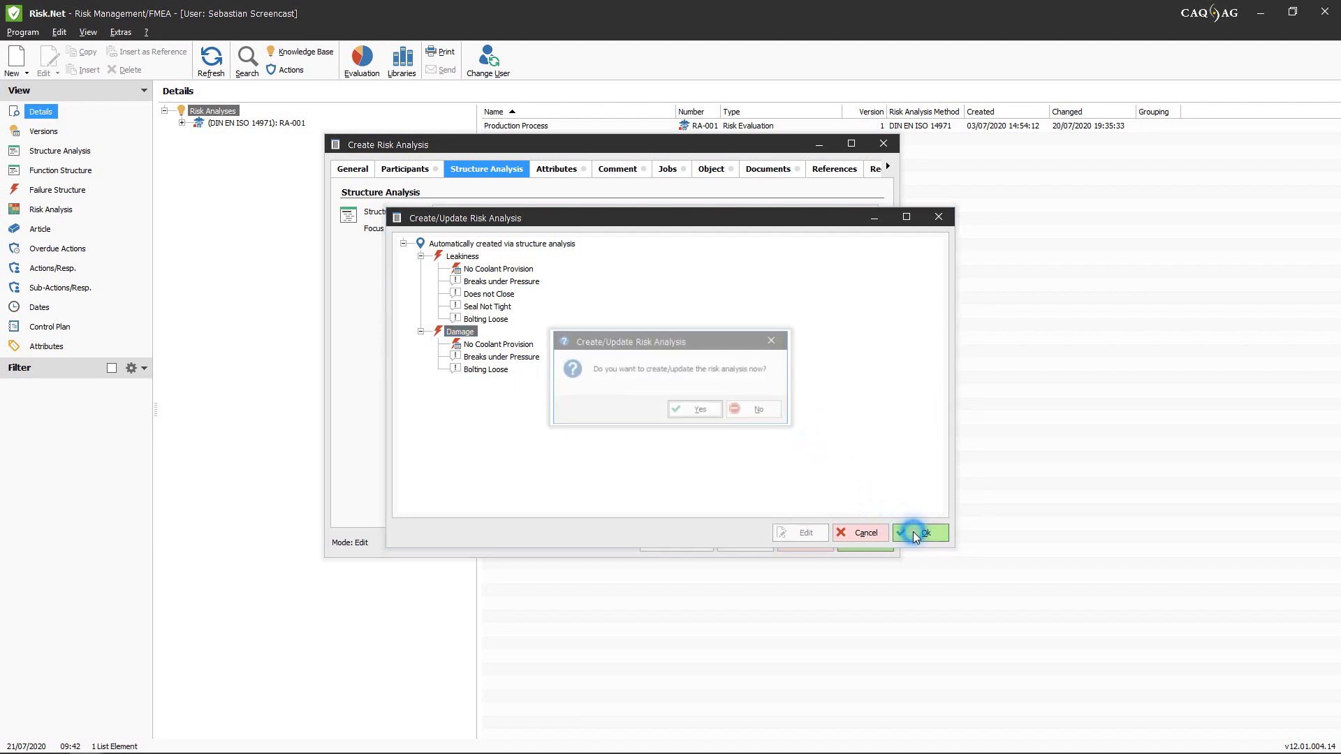
click(696, 413)
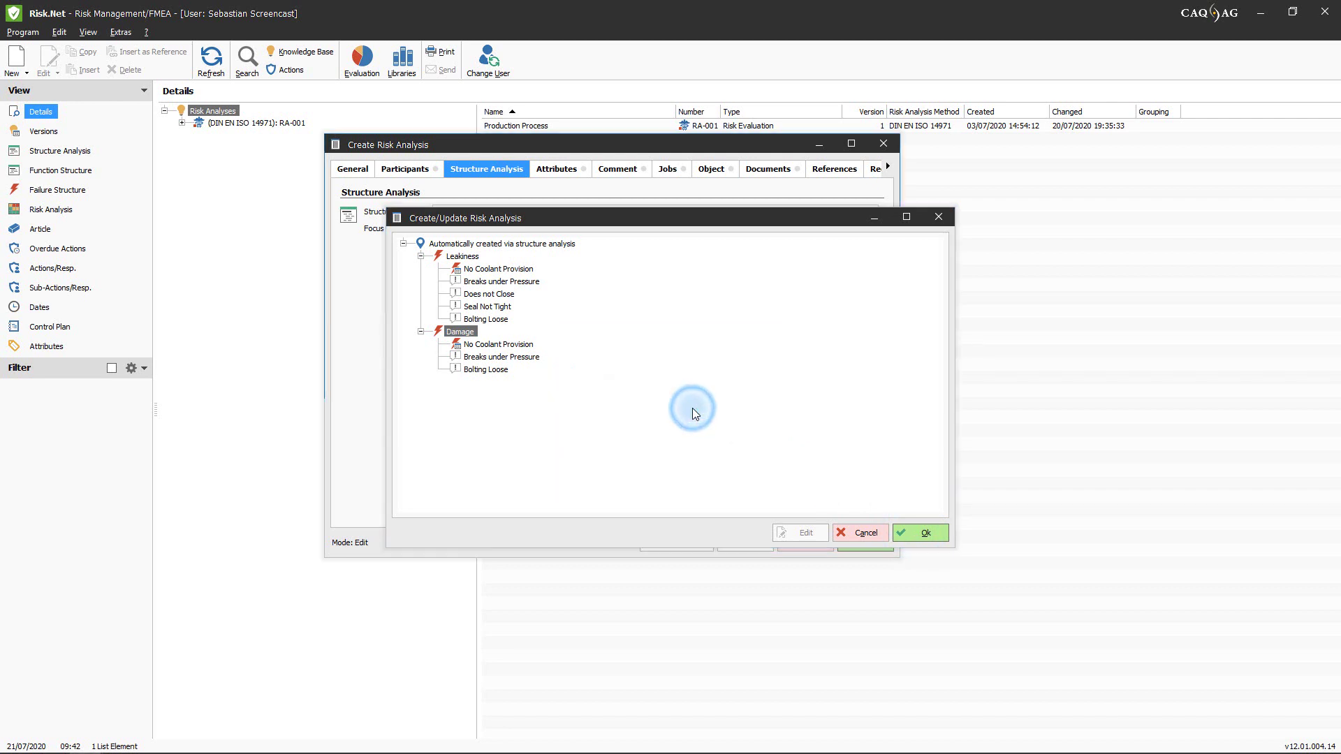
click(854, 540)
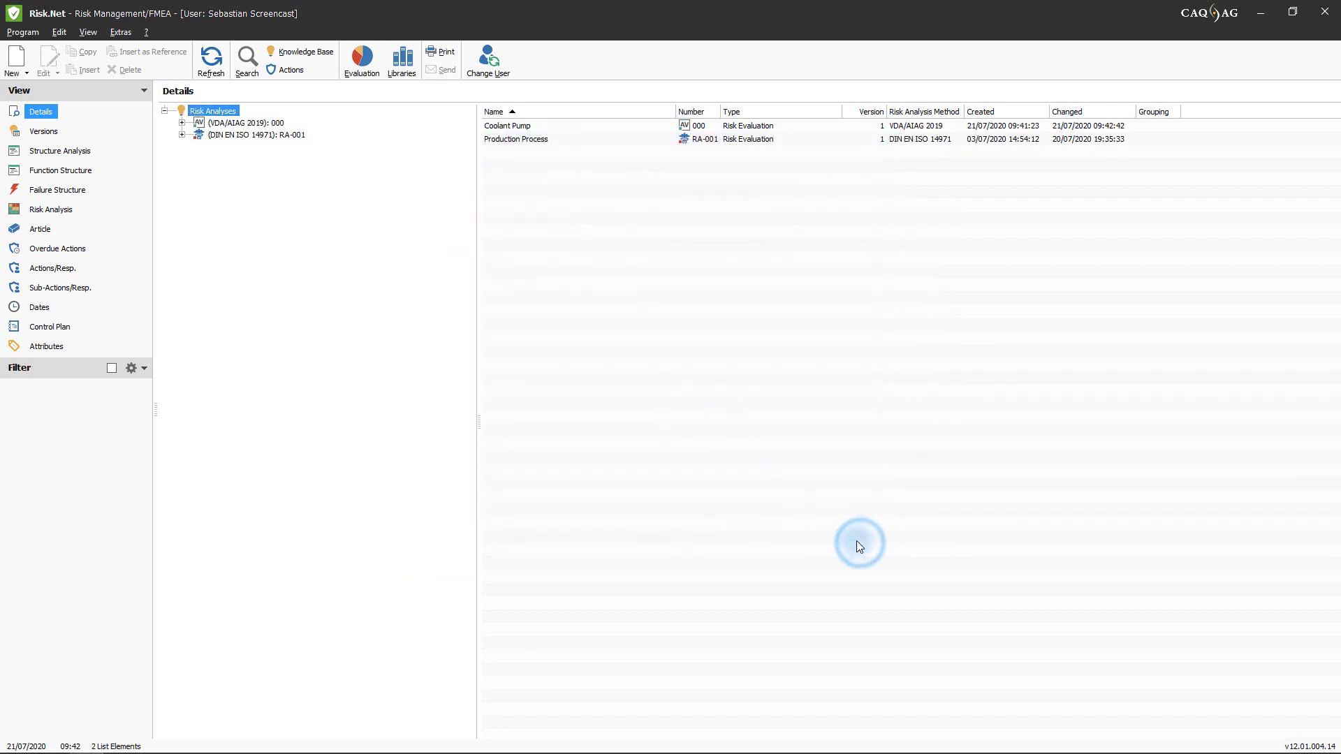
Expand the Coolant Pump risk analysis and examine the causes and consequences under its Damage and Leakiness failures.
click(182, 123)
click(199, 135)
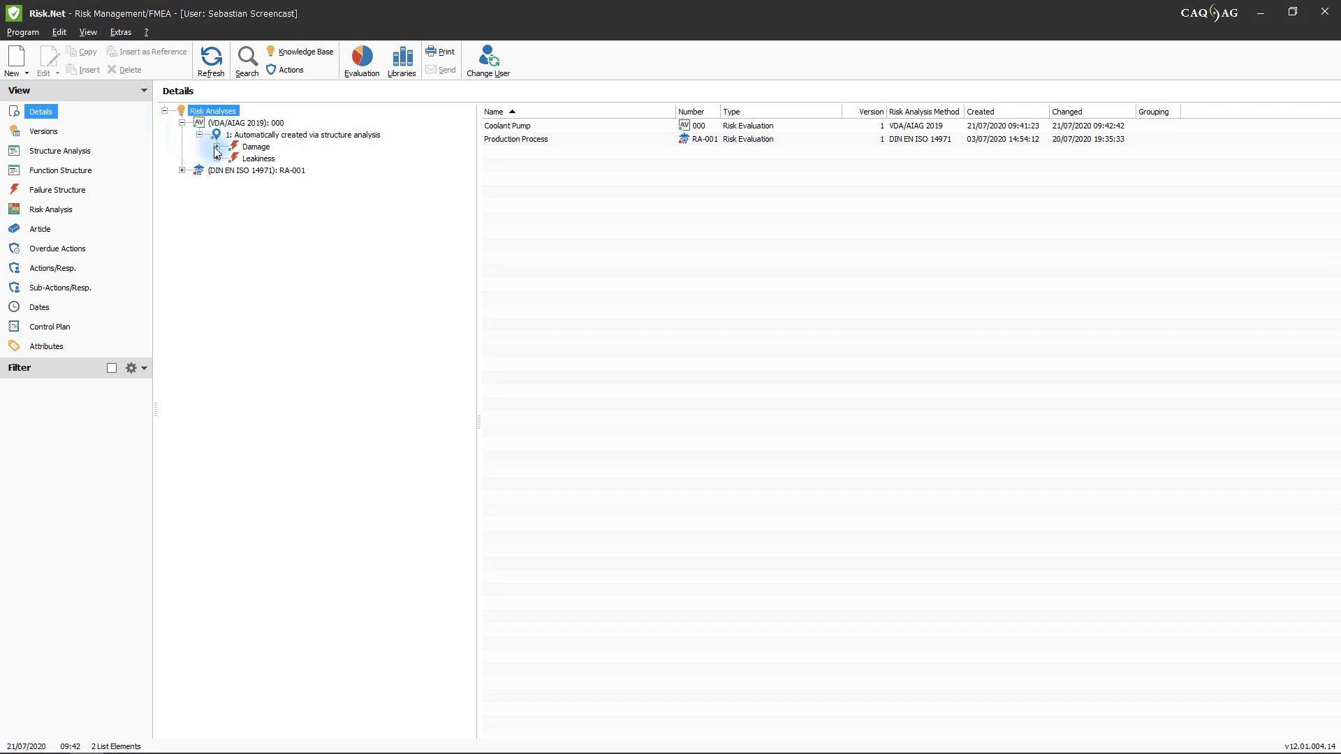
click(217, 147)
click(217, 195)
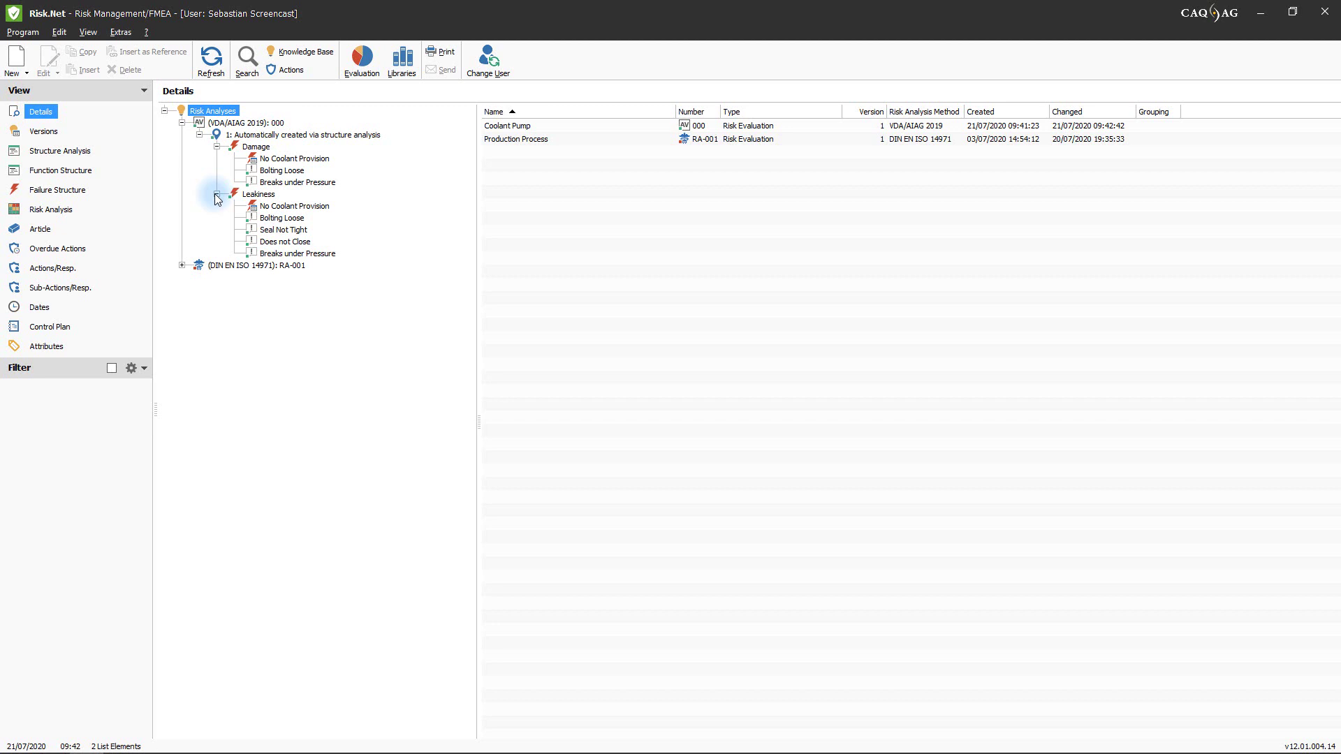
click(282, 183)
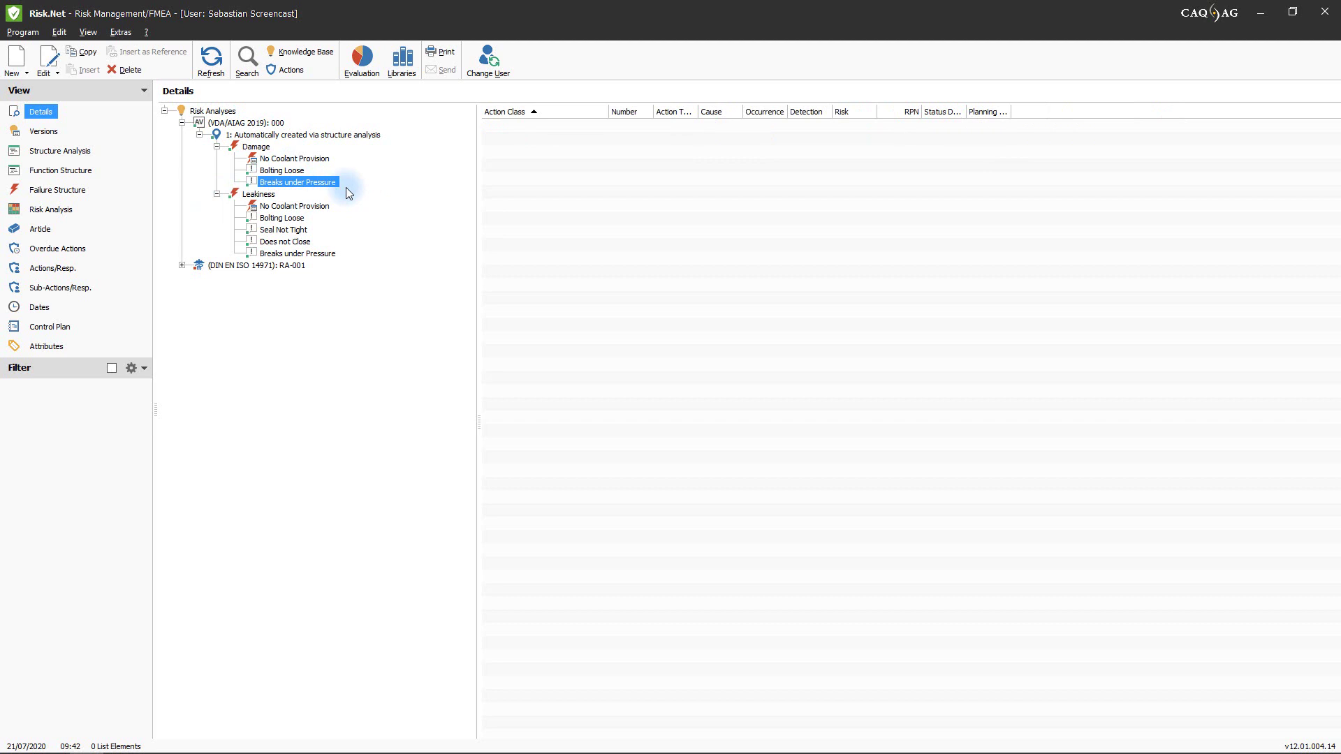
click(259, 147)
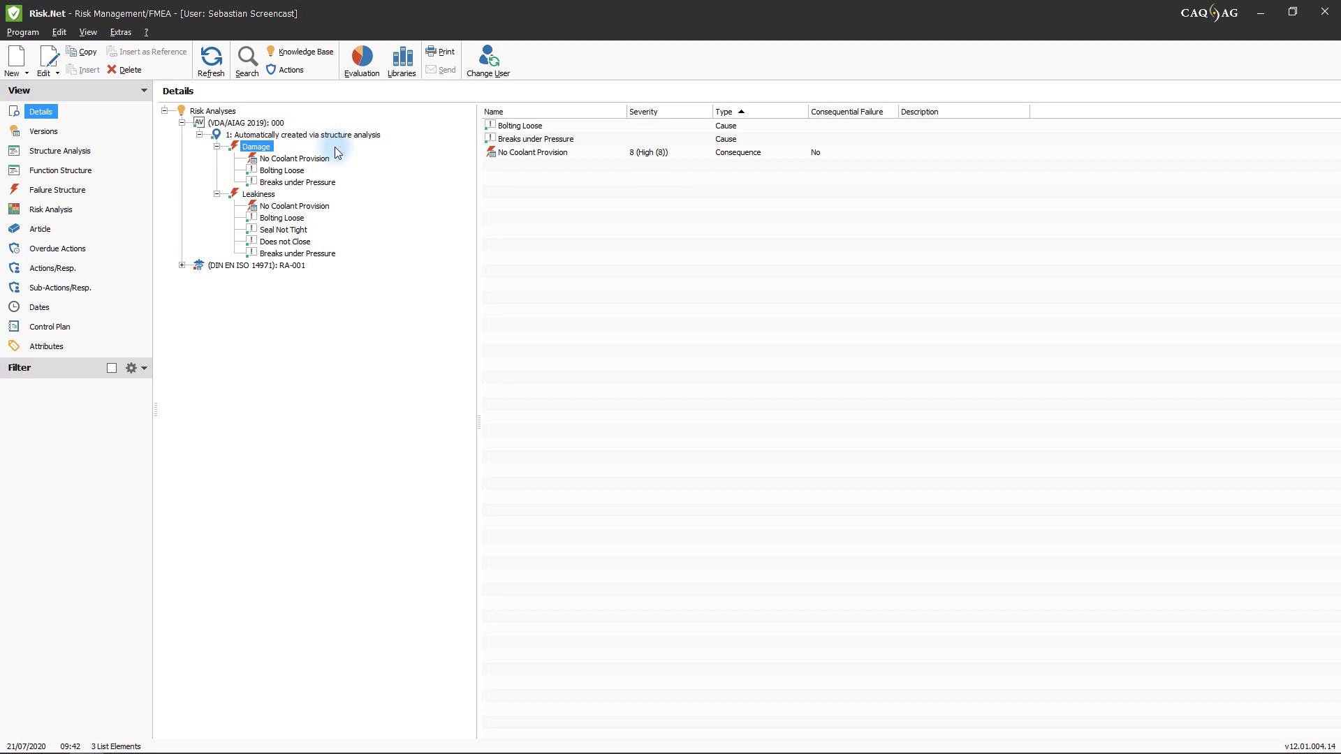
click(314, 158)
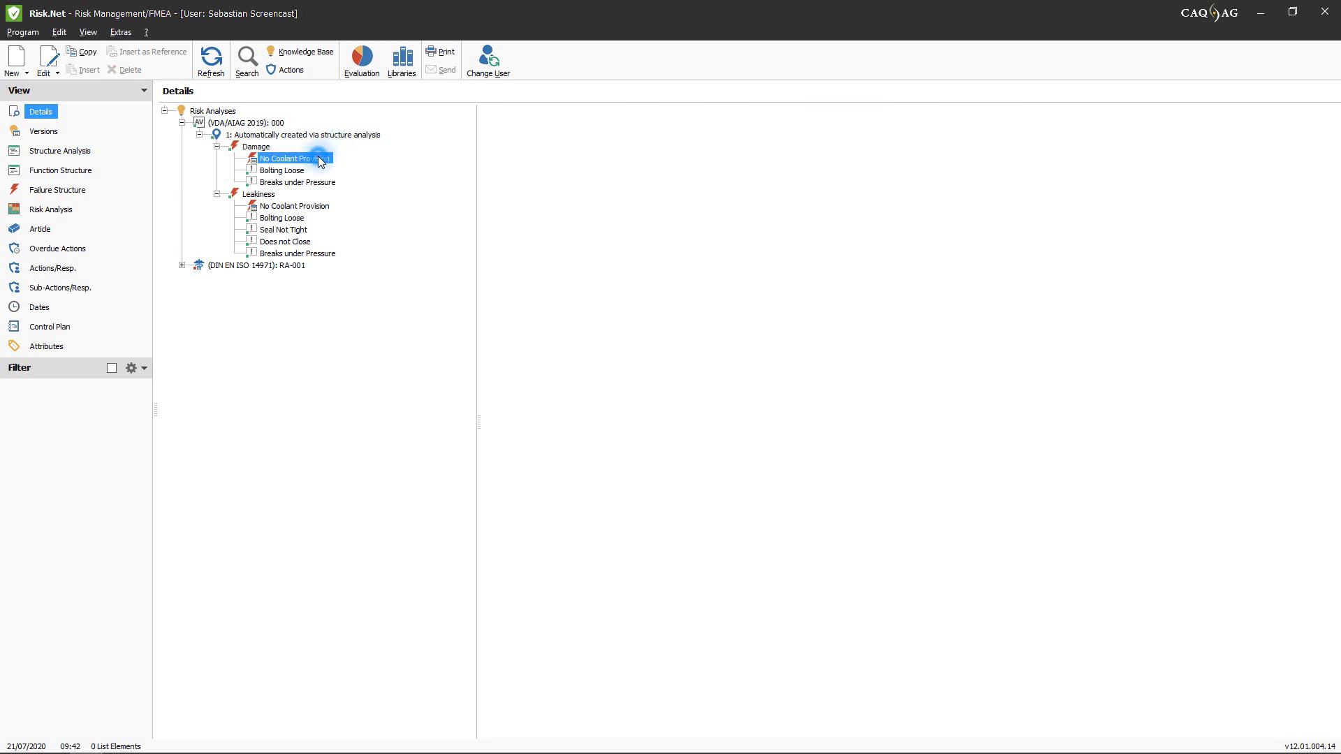